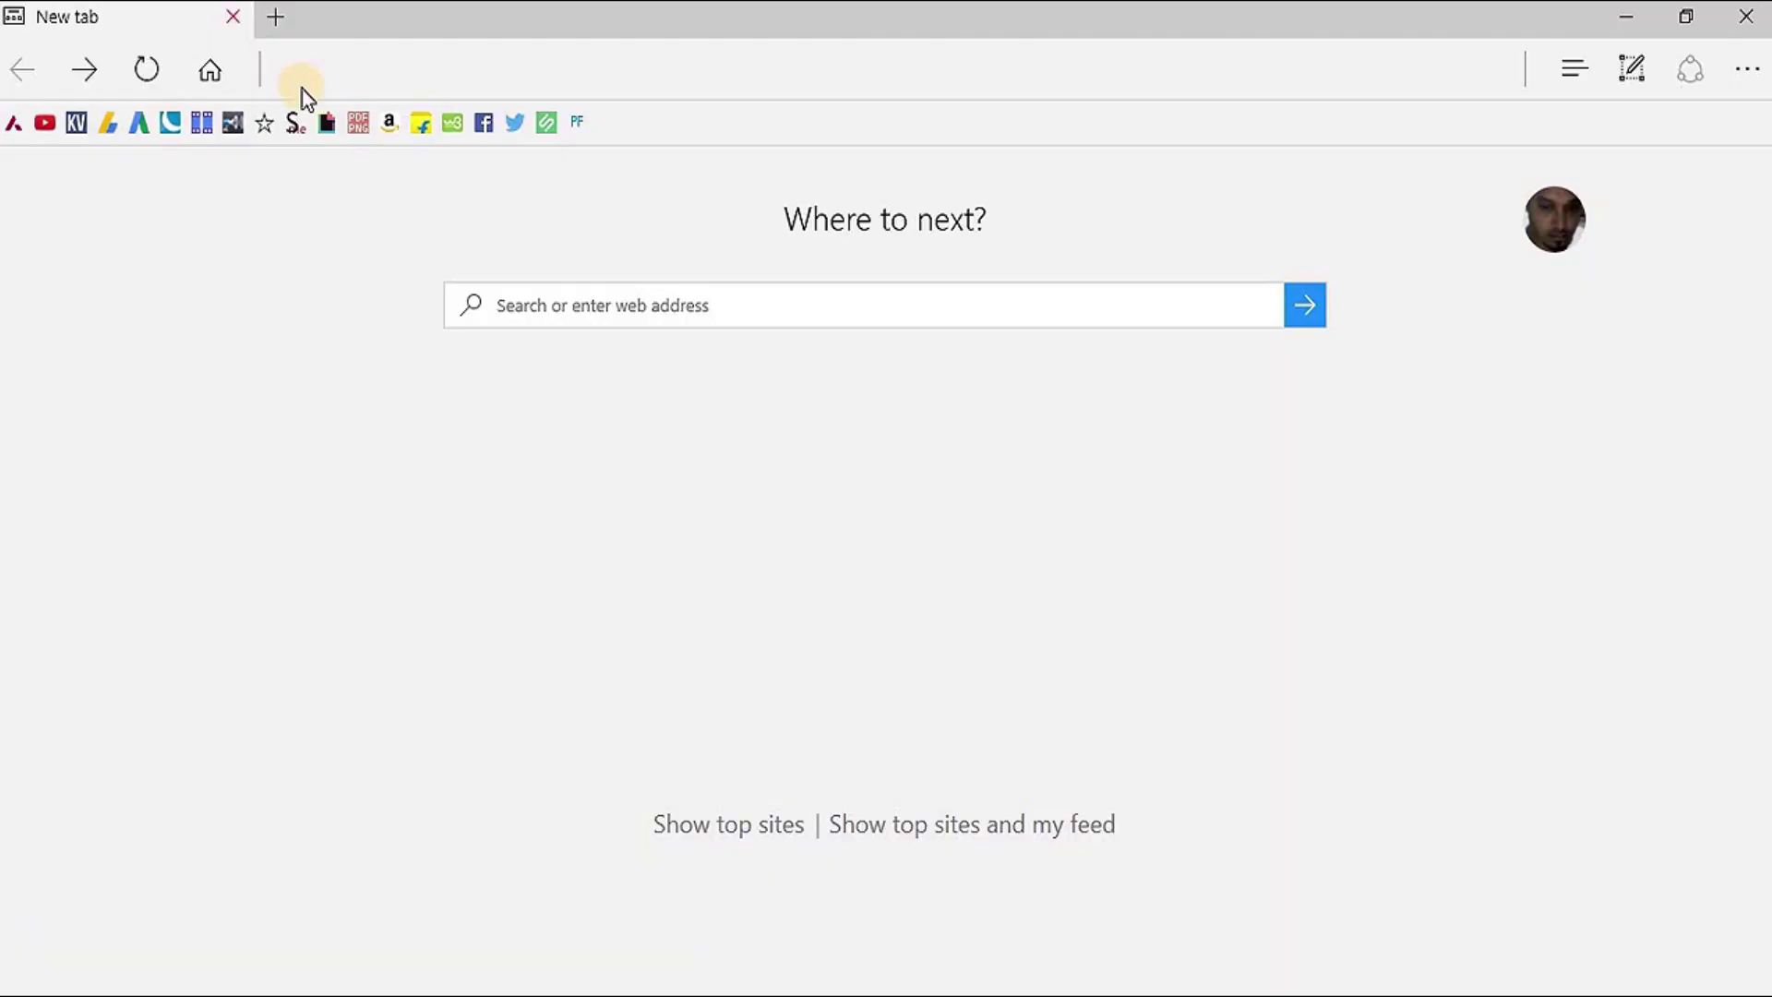
Focus the address bar of a blank new Edge tab
click(306, 73)
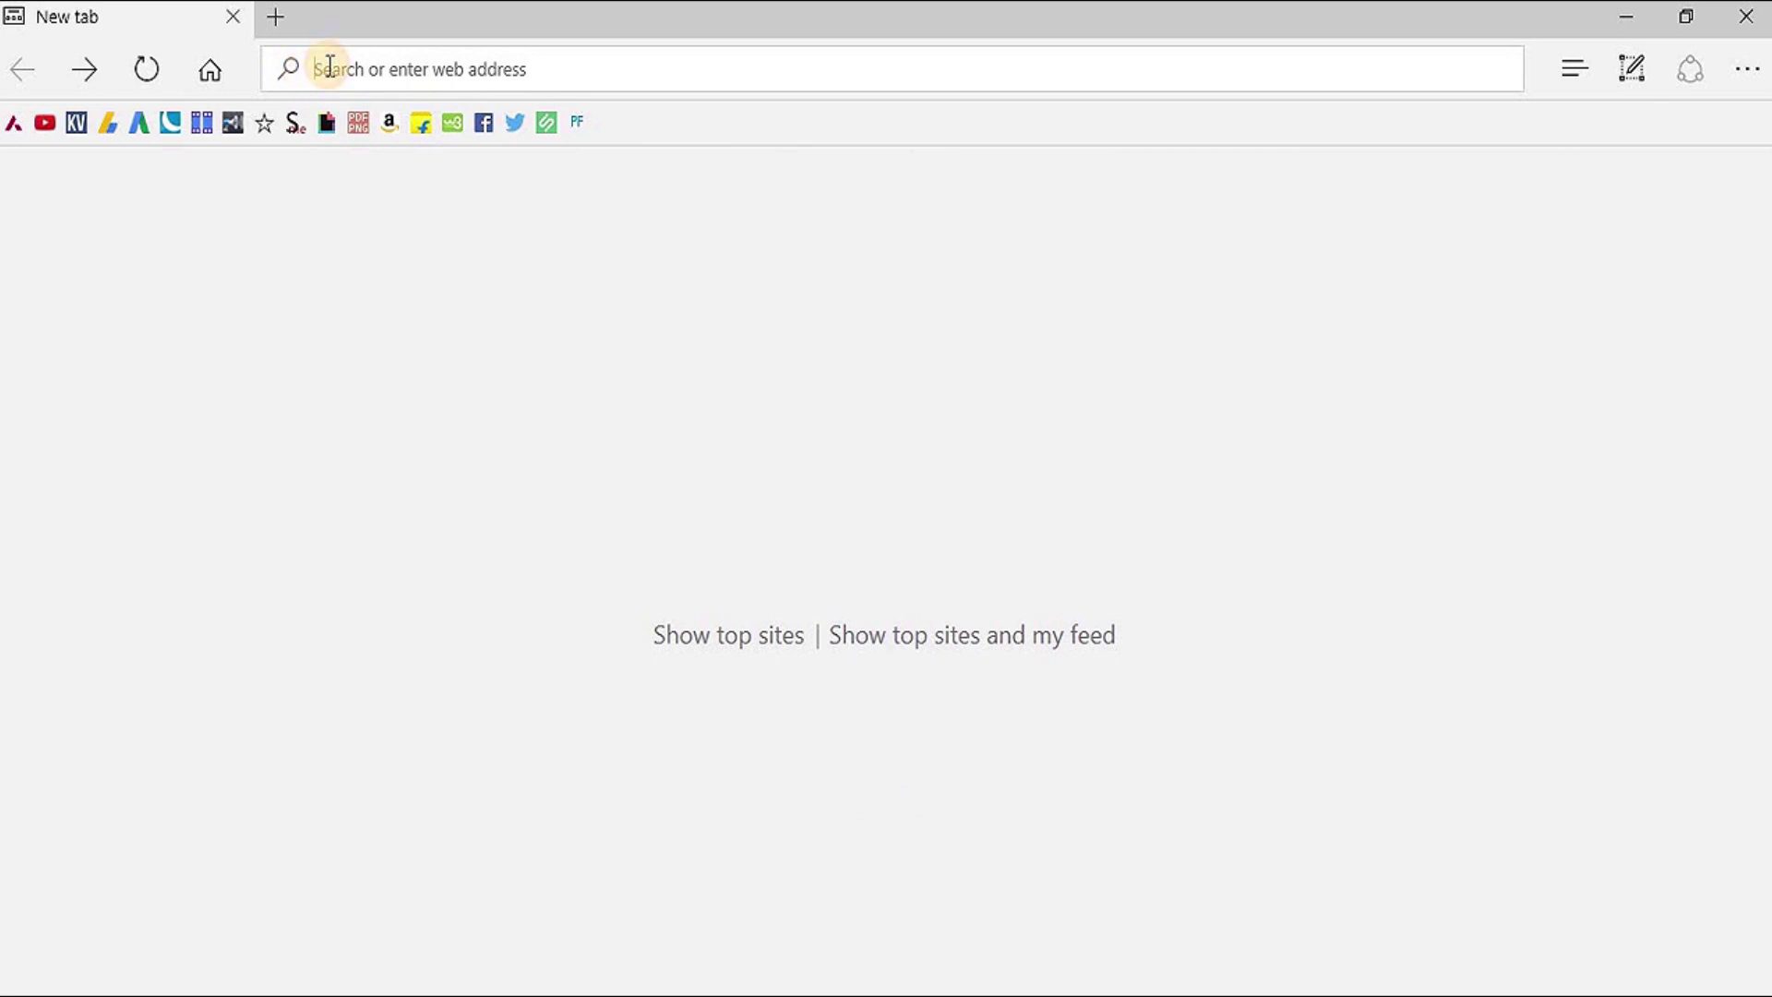
Load the router admin address 192.168.16.1
text(192)
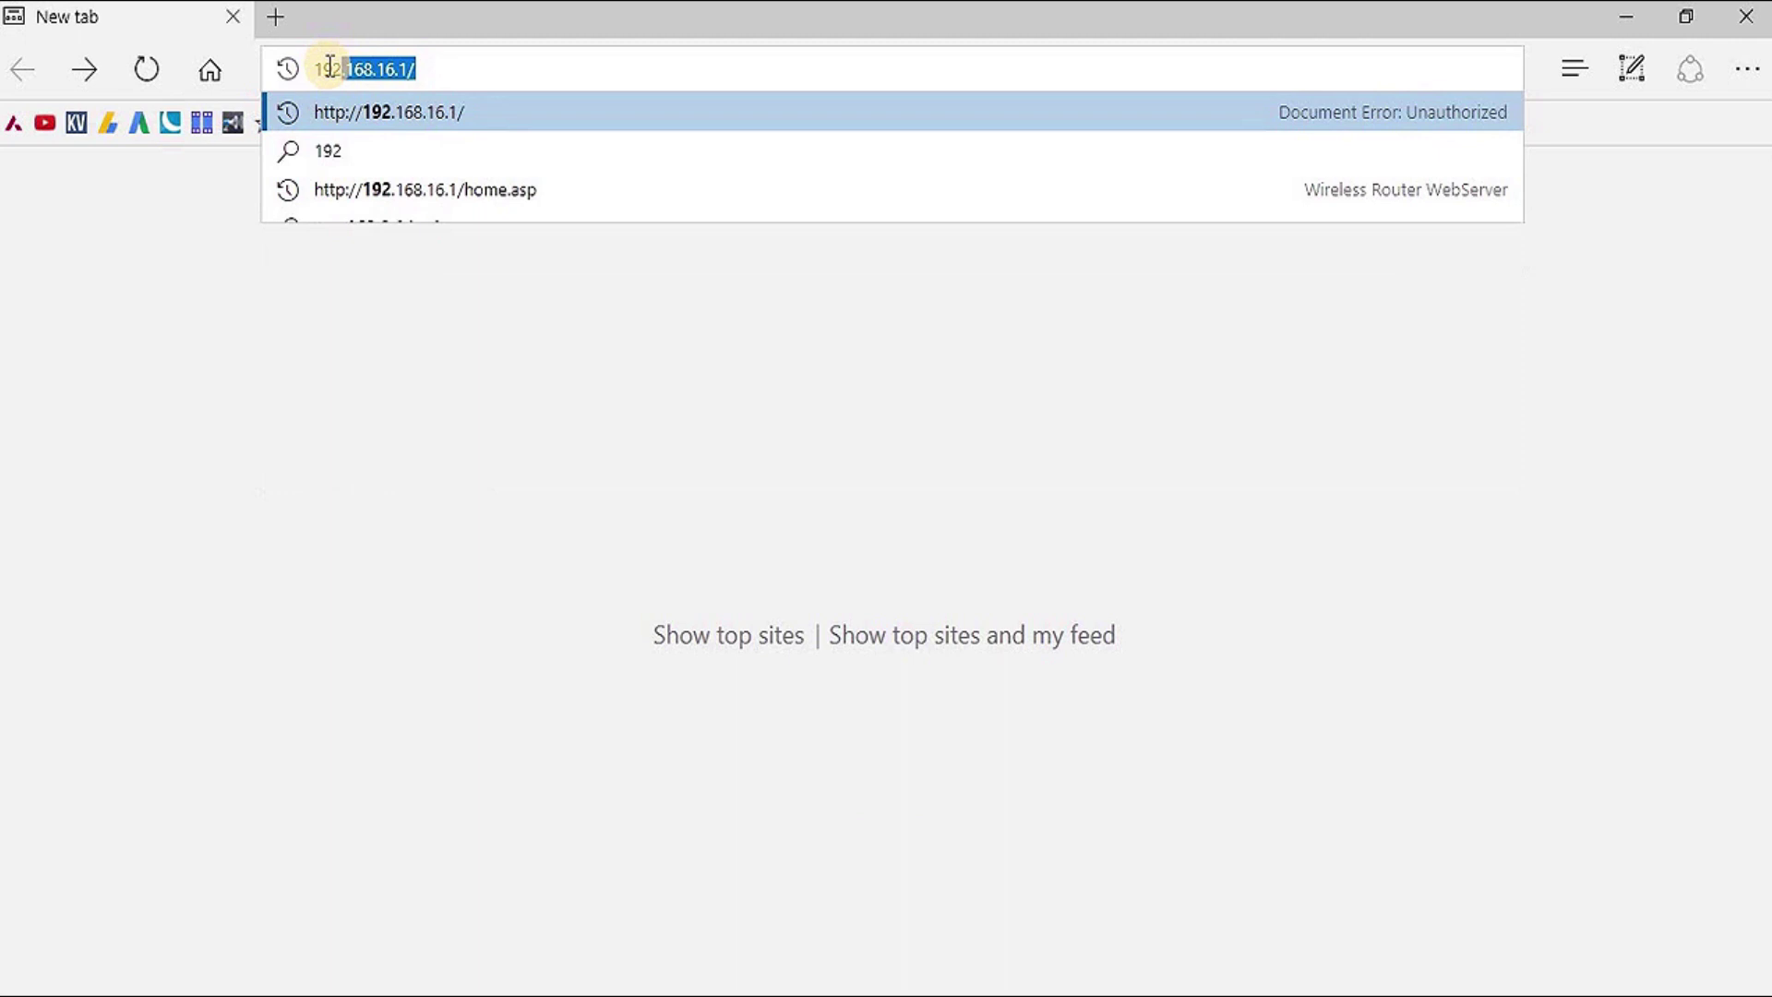
text(.16)
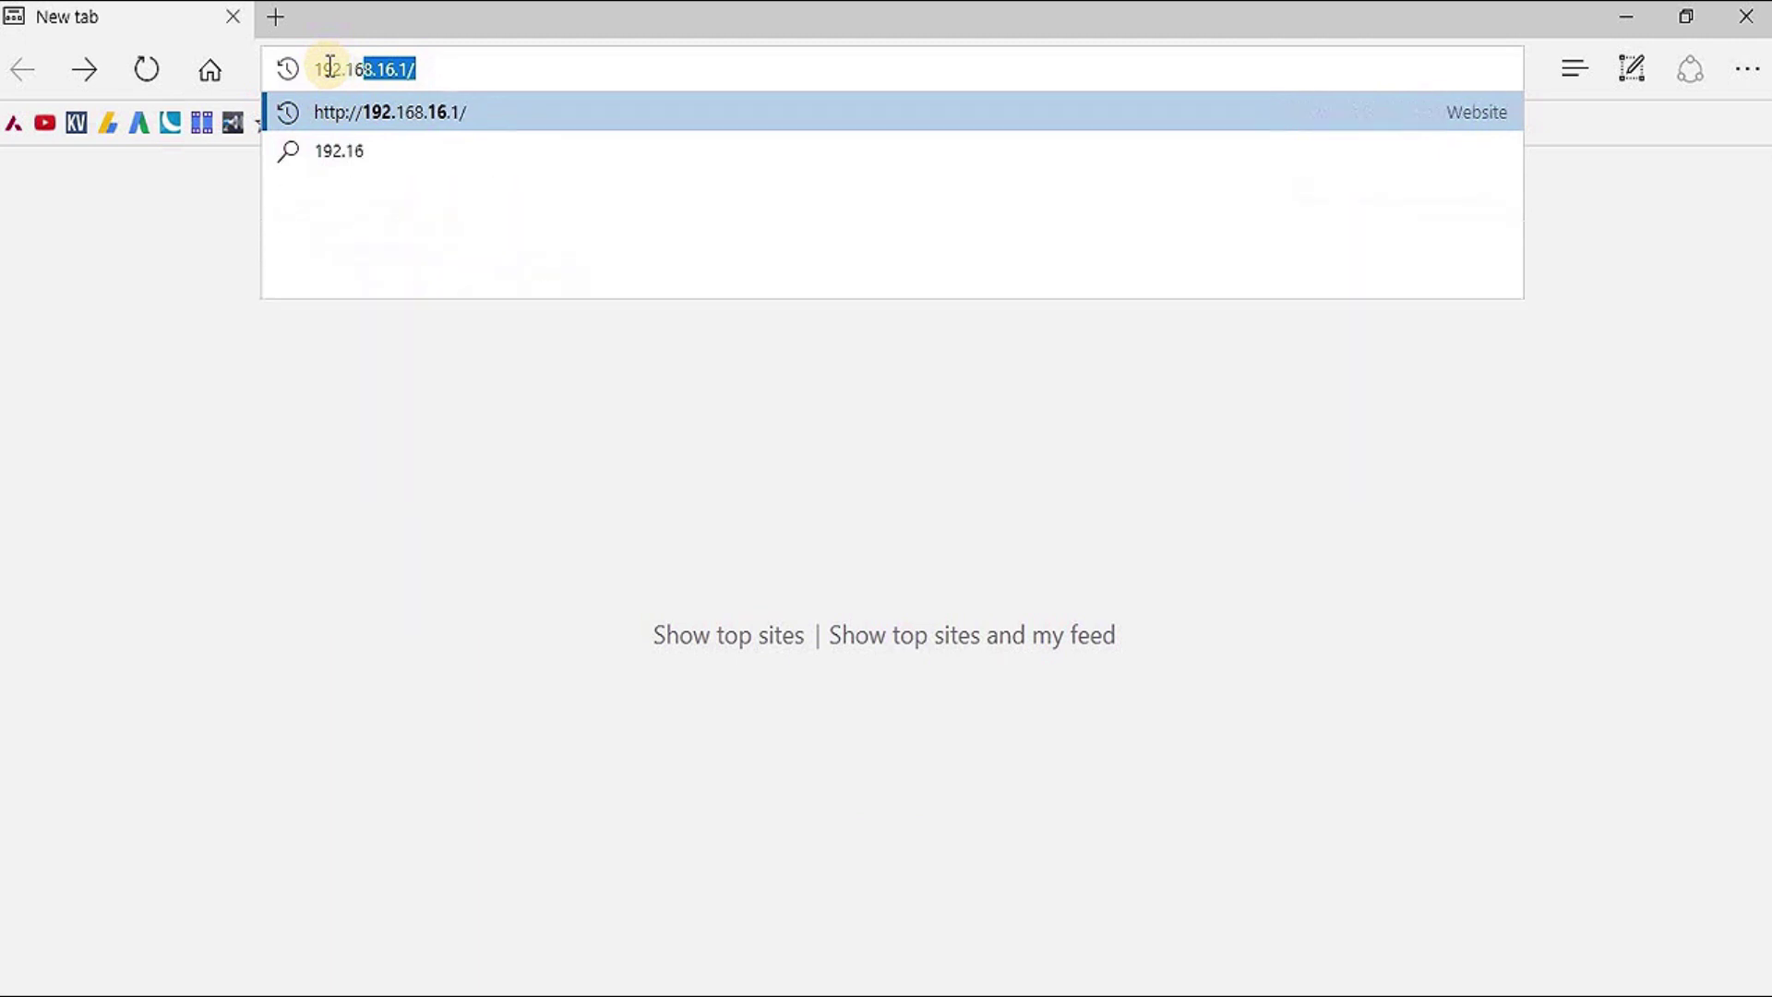
text(8.)
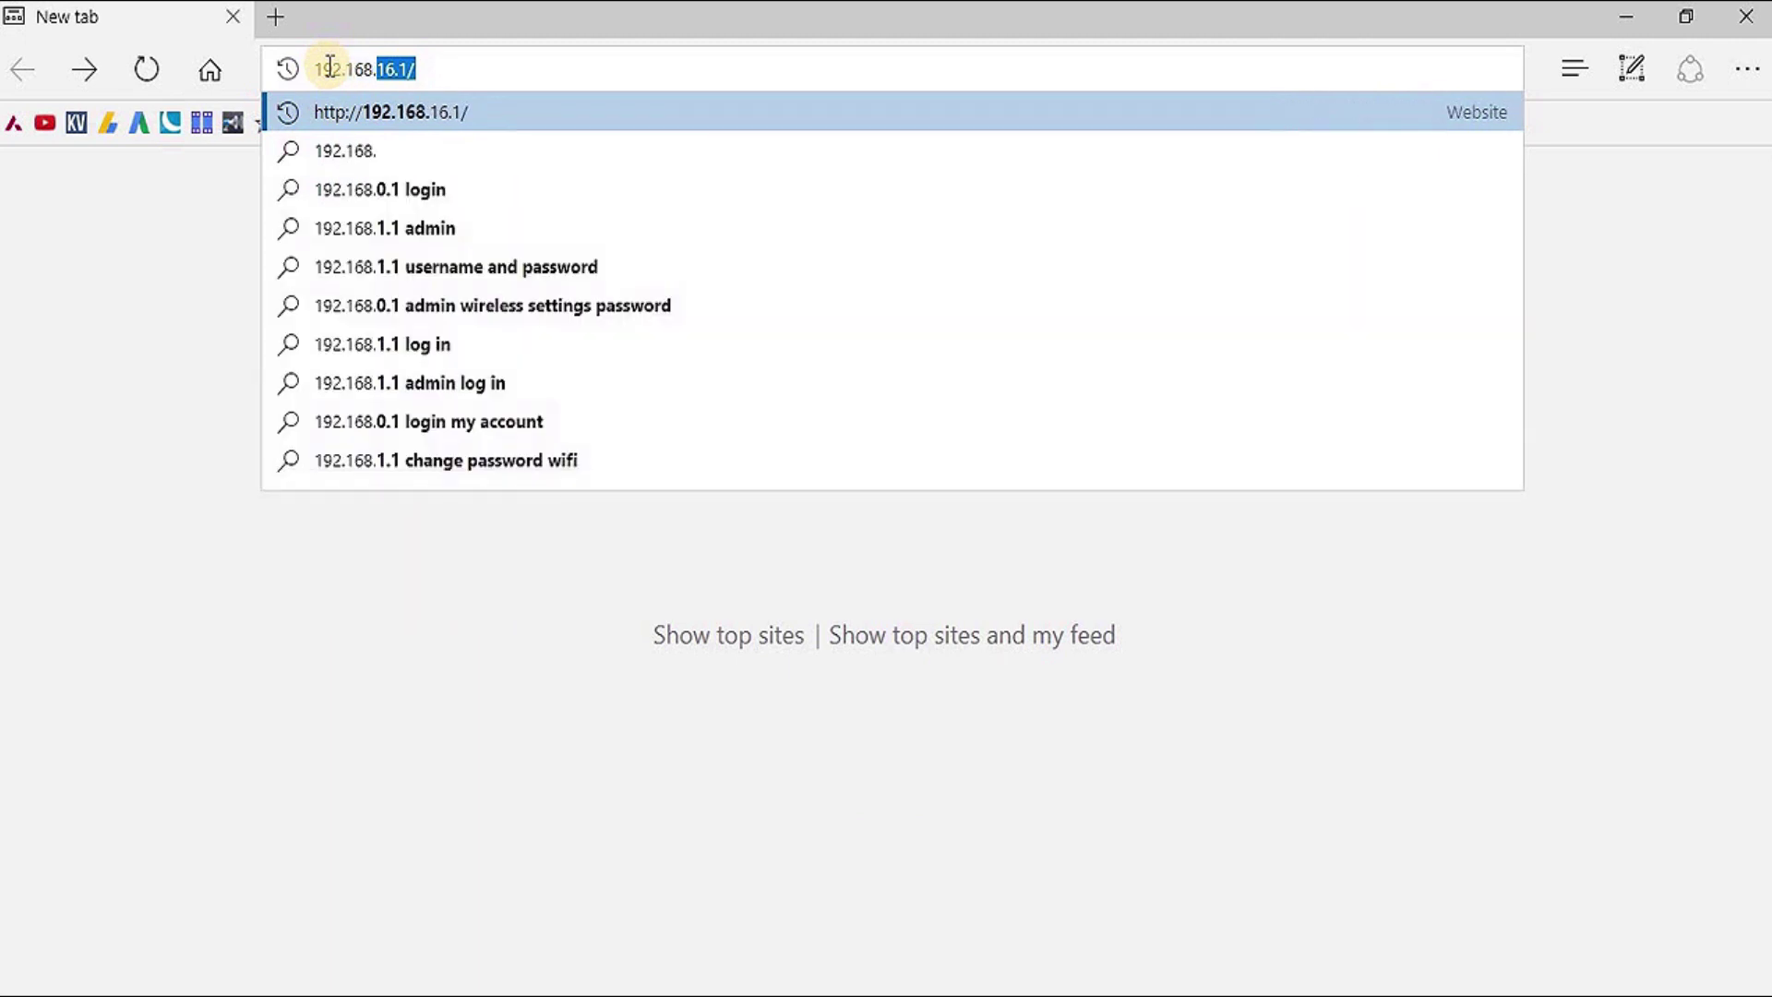
text(16.)
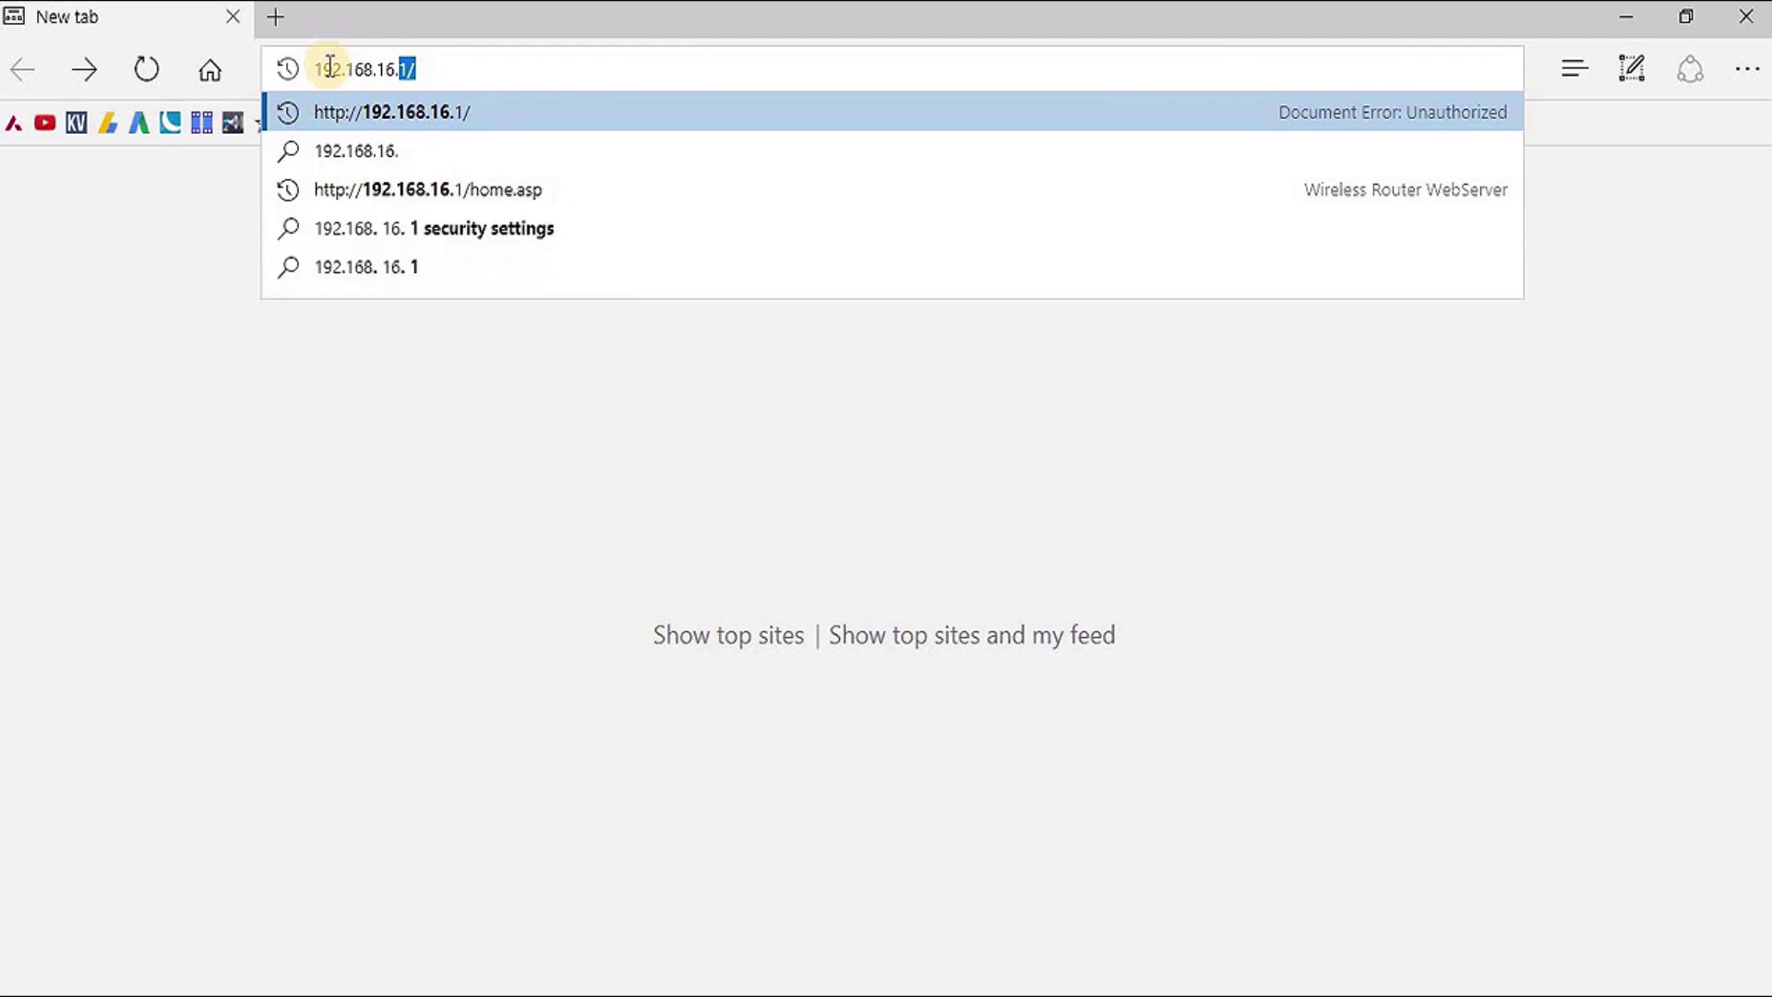
text(1)
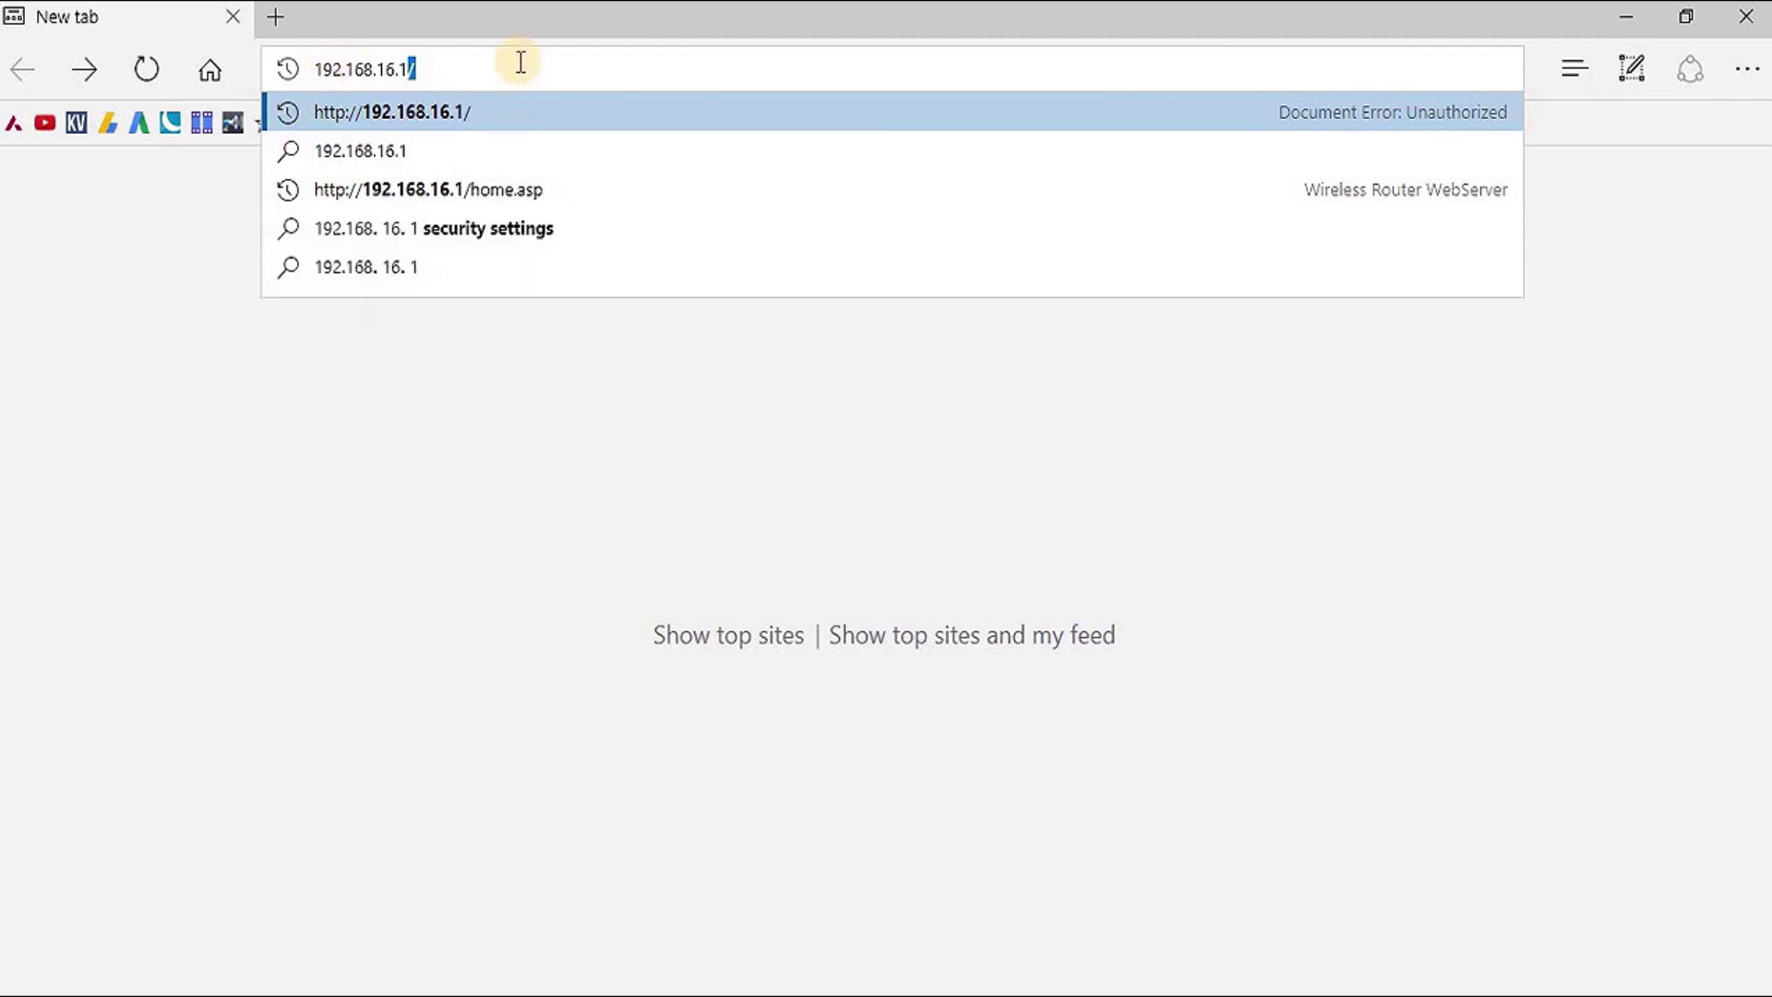
key(Return)
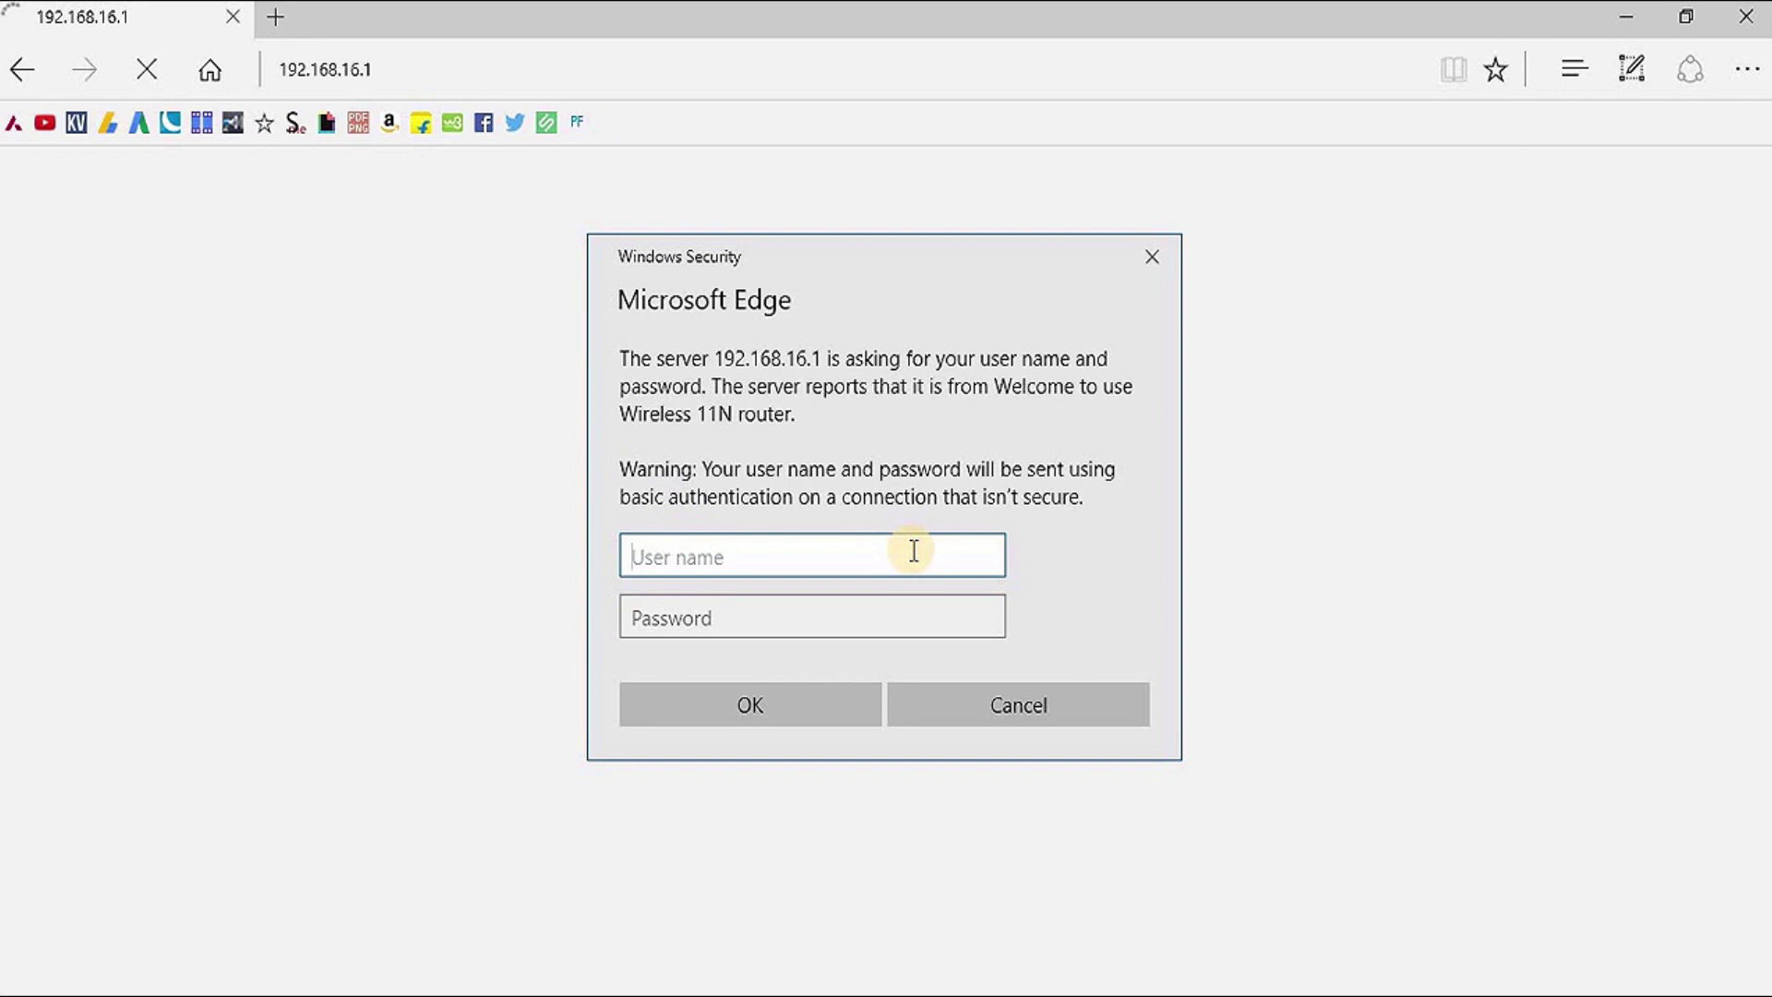
Sign in to the router with its admin user name and password
text(admin)
key(Tab)
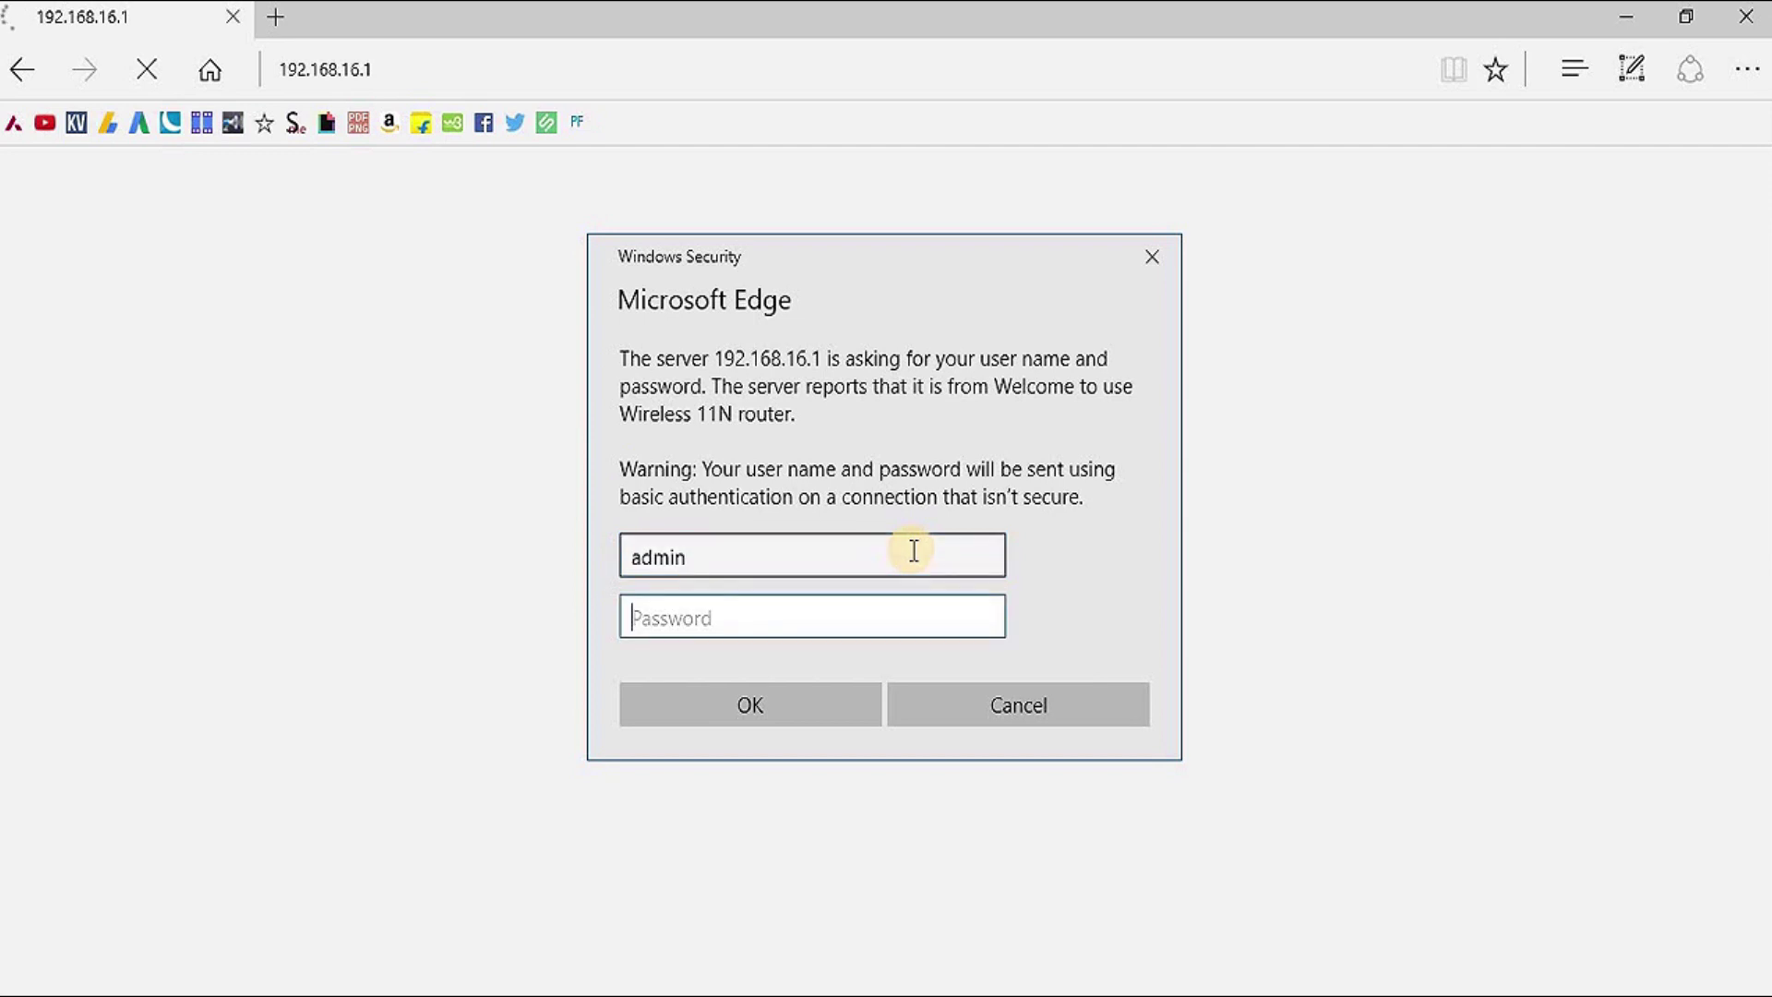
text(admin123)
key(Return)
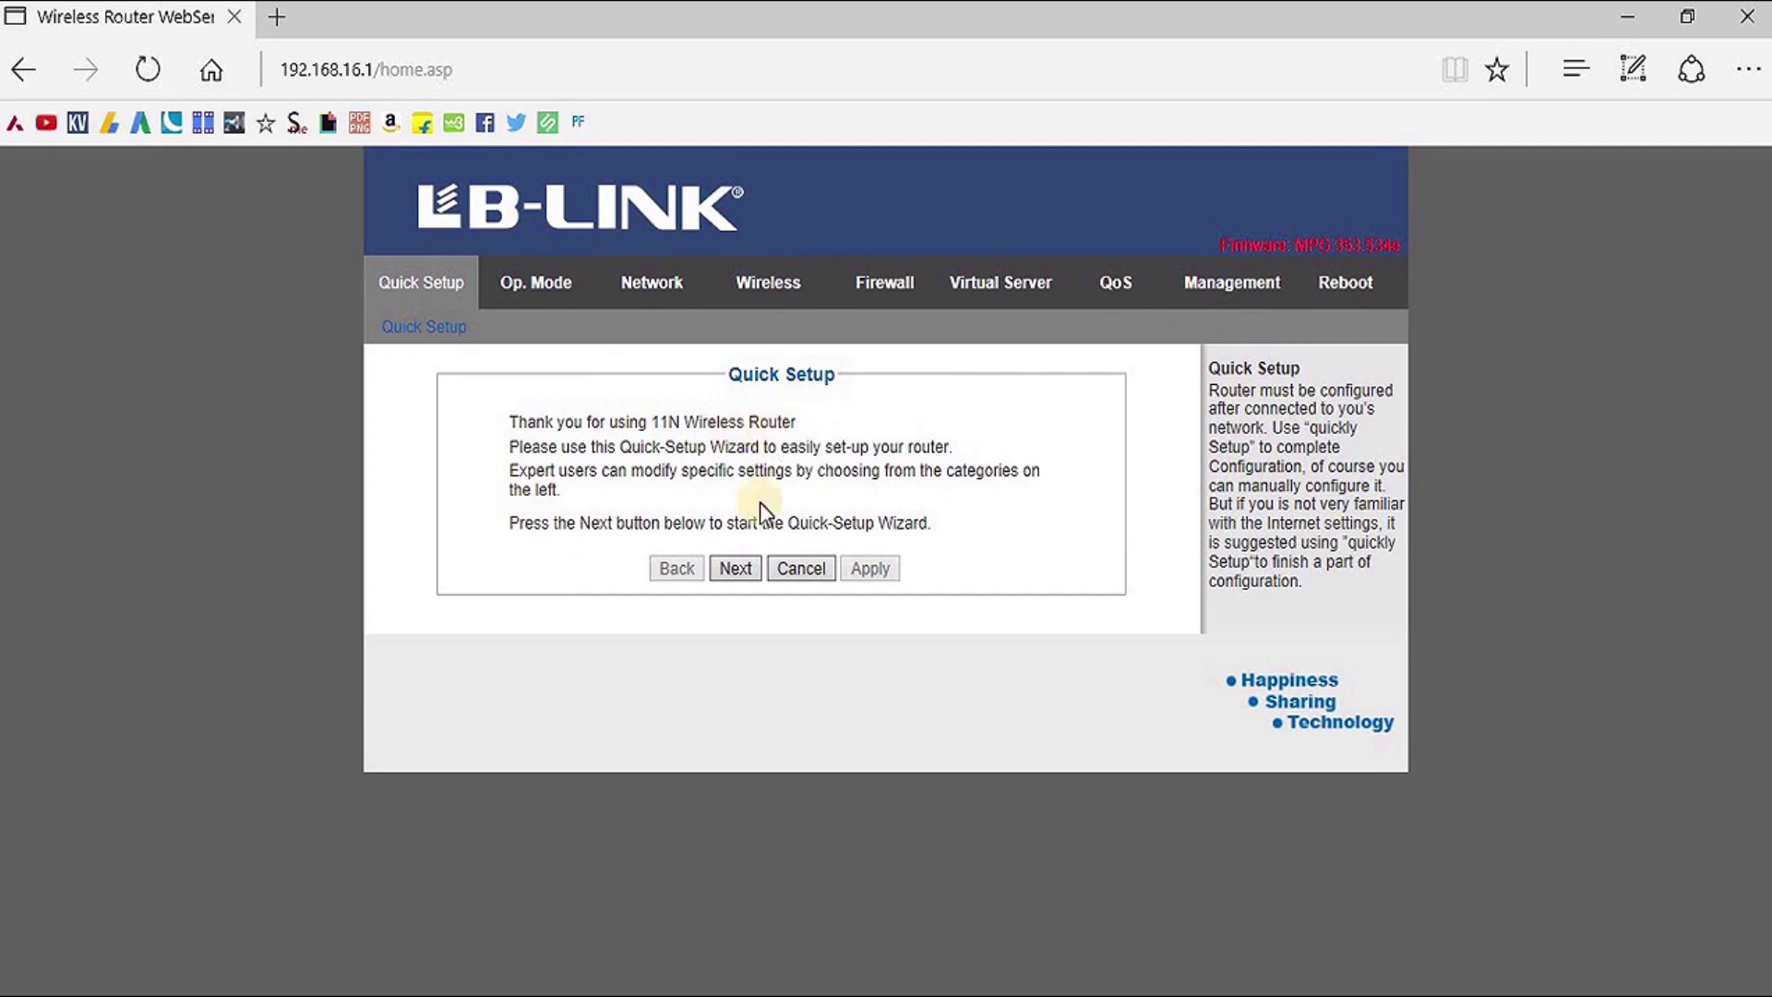
Advance past the Quick Setup intro to the internet connection-type choice
click(736, 571)
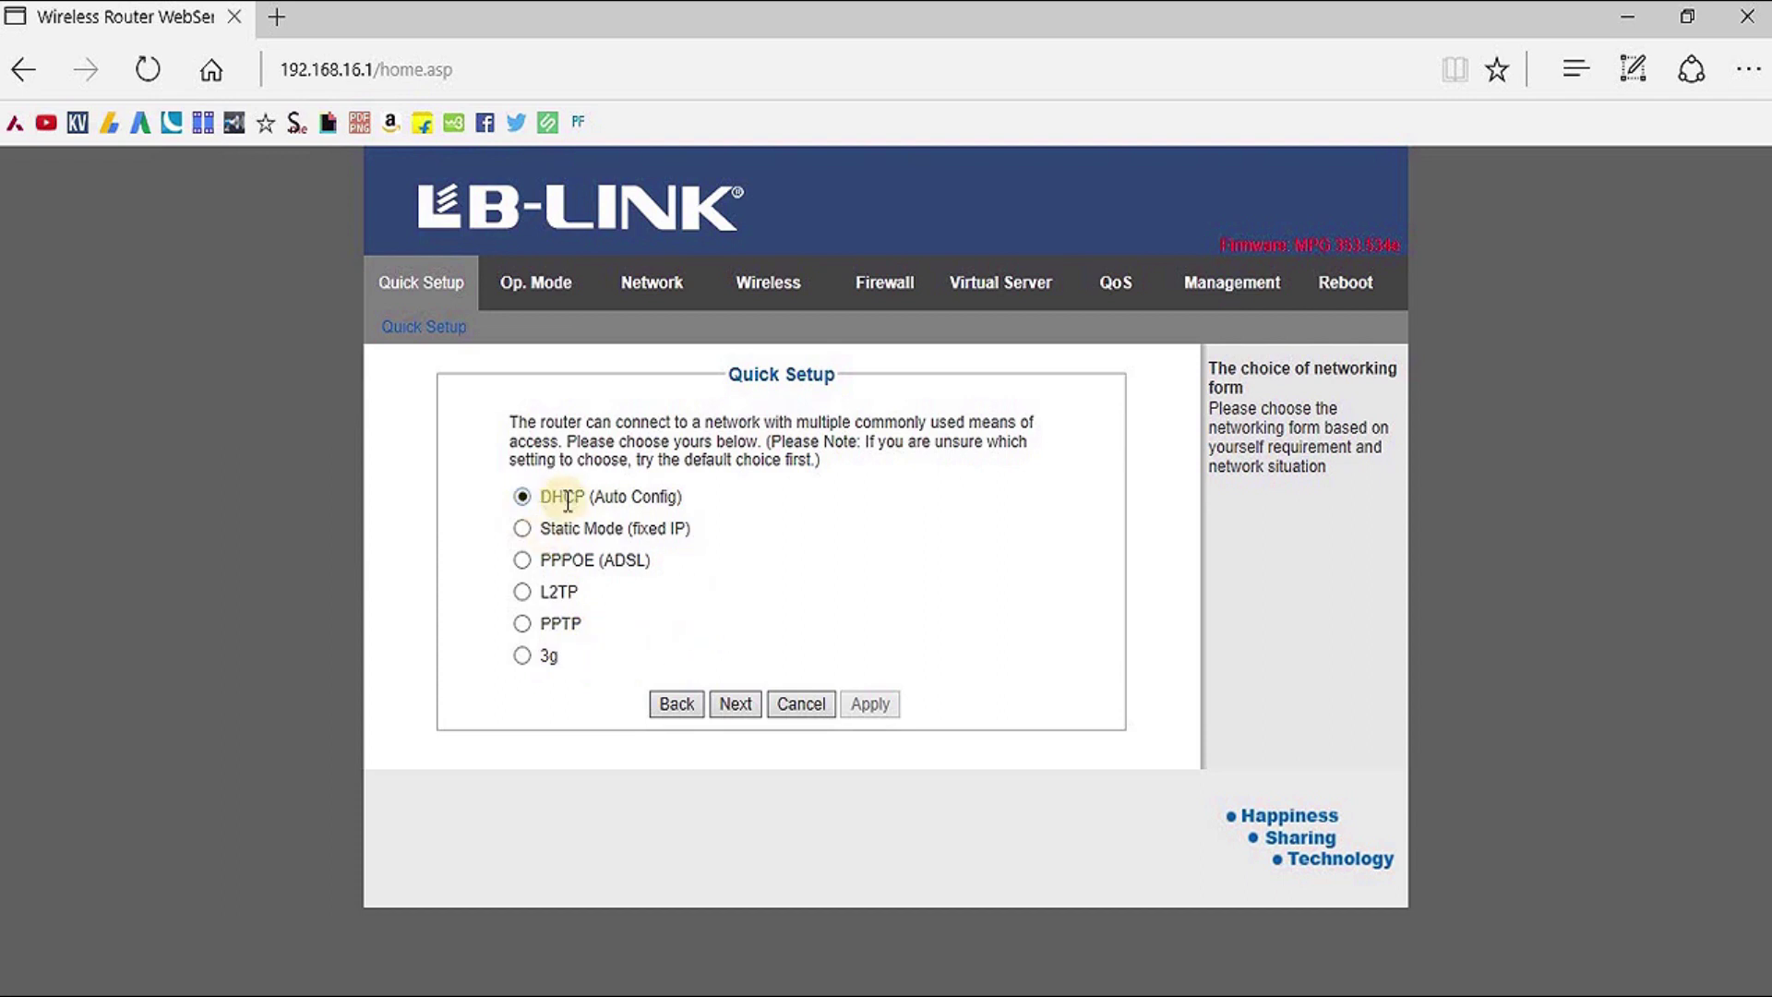
Check the wireless security options, leaving security set to Disable
click(736, 705)
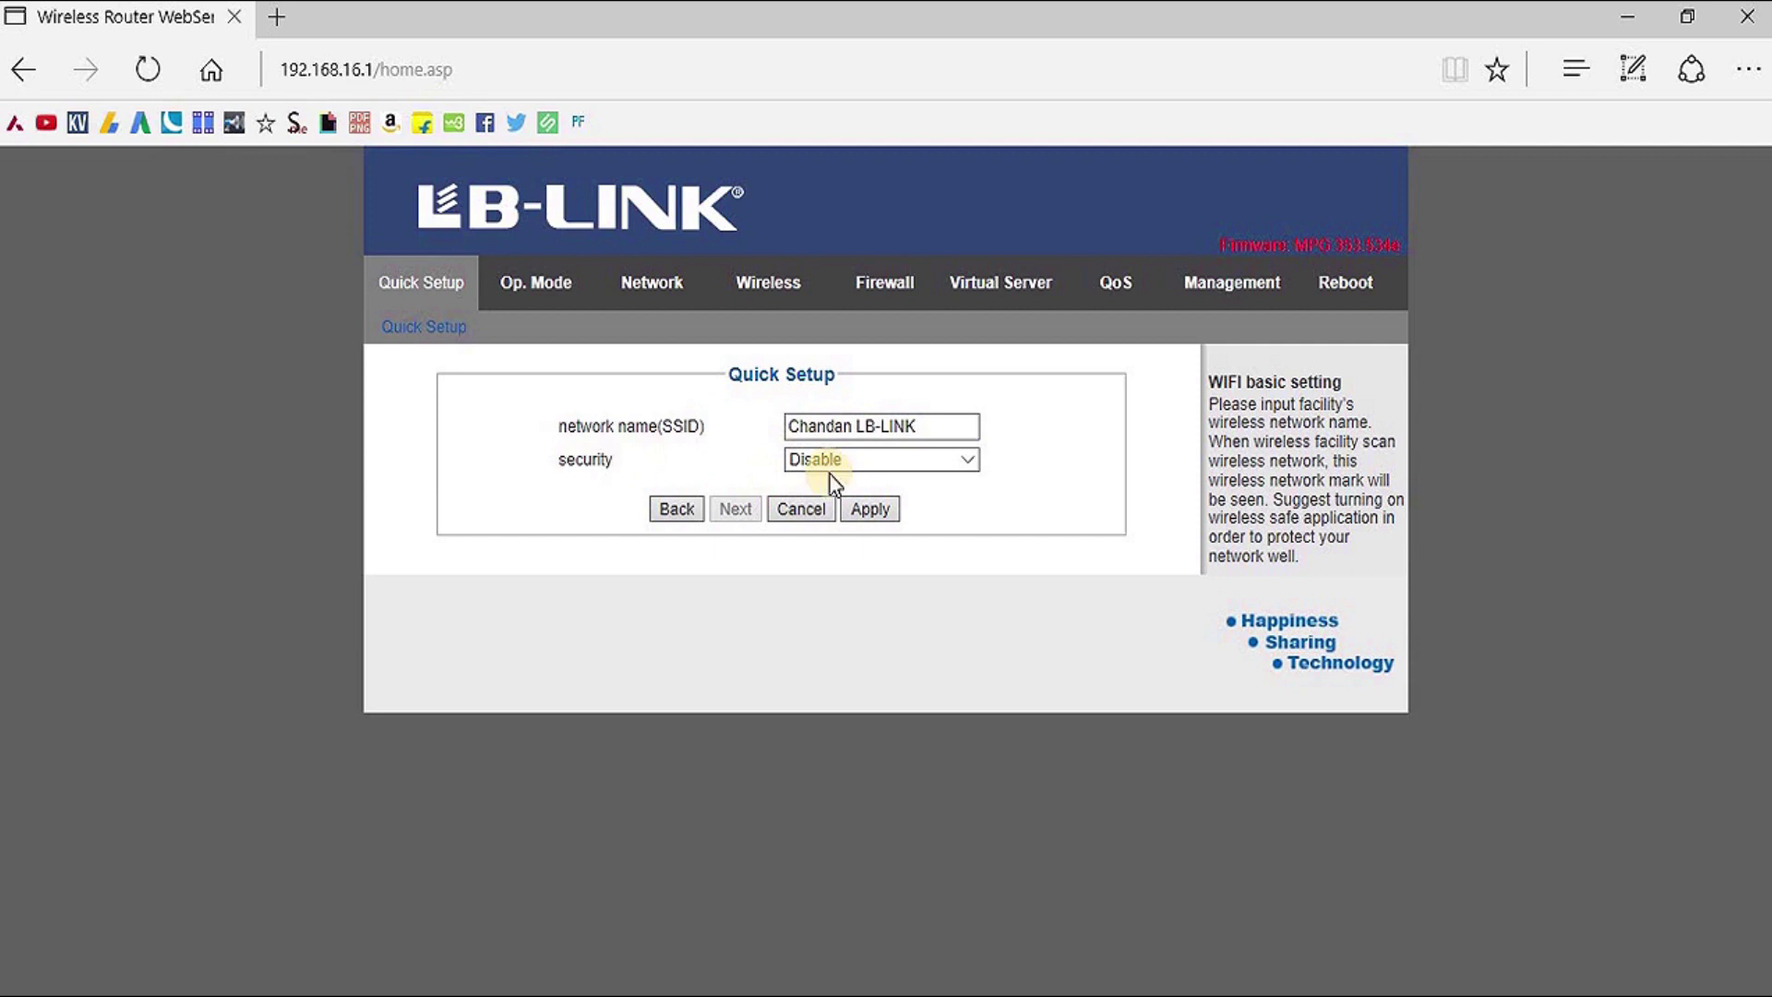
click(965, 462)
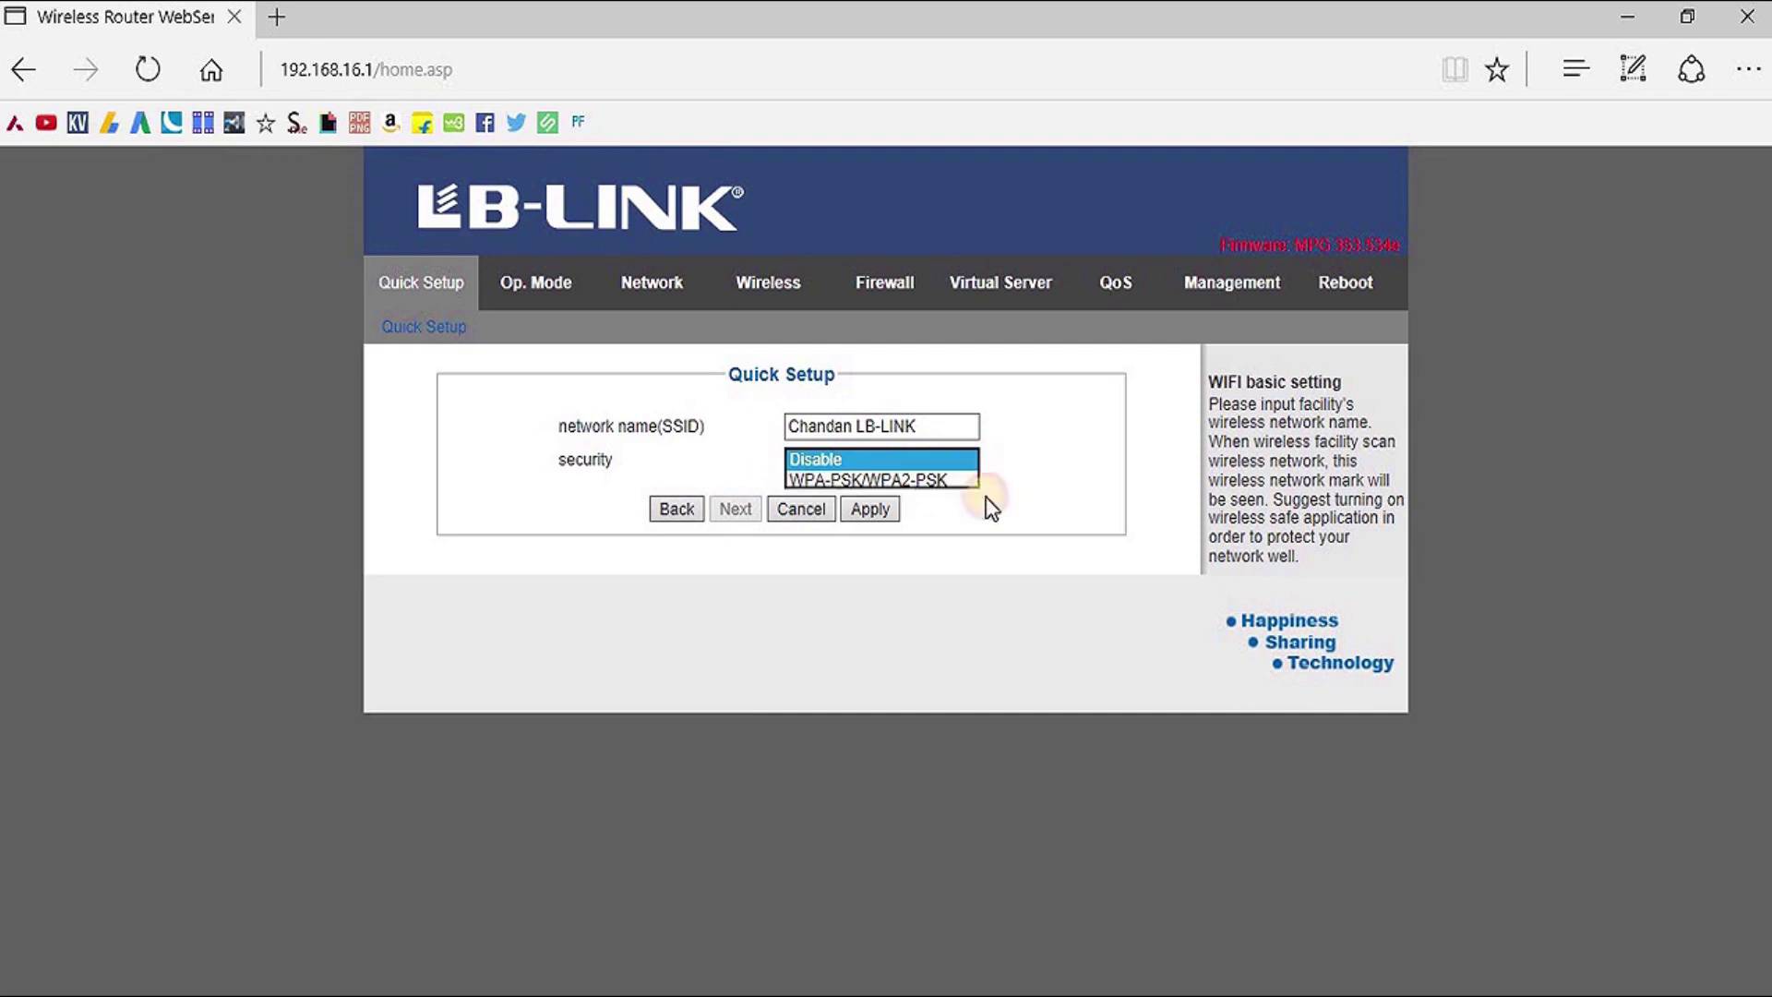
click(872, 565)
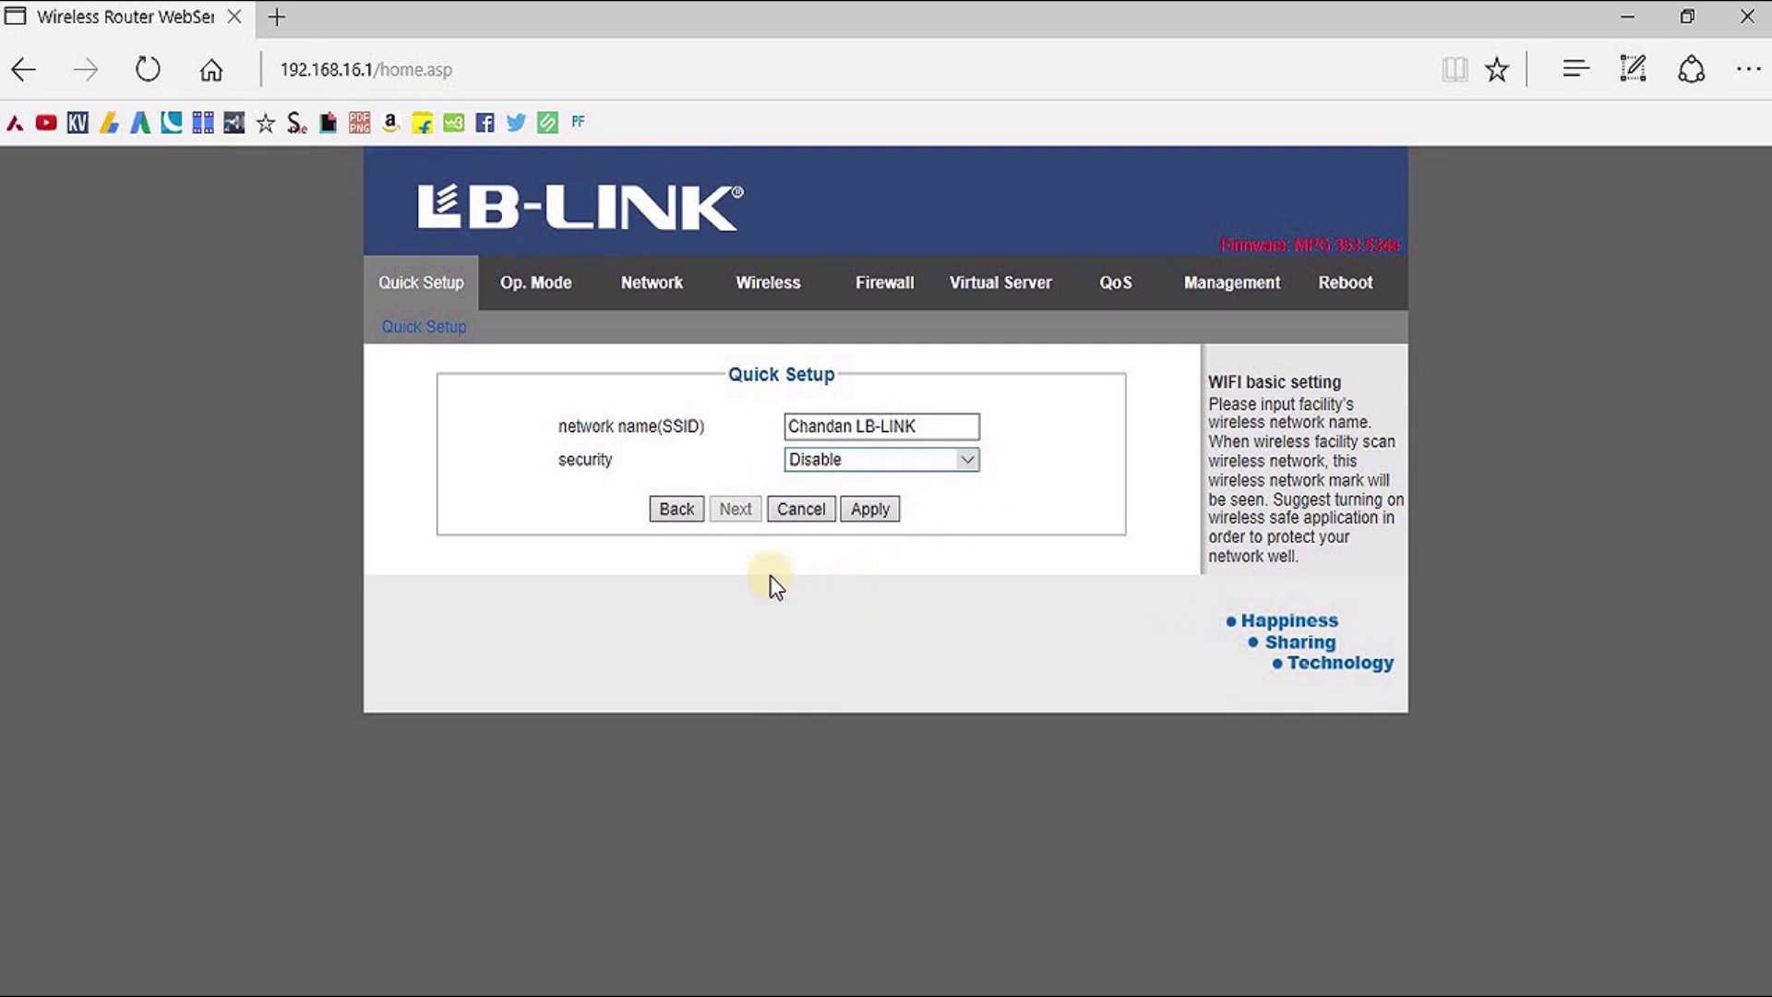
Go back and choose Static Mode (fixed IP) to reach its IP settings form
click(672, 510)
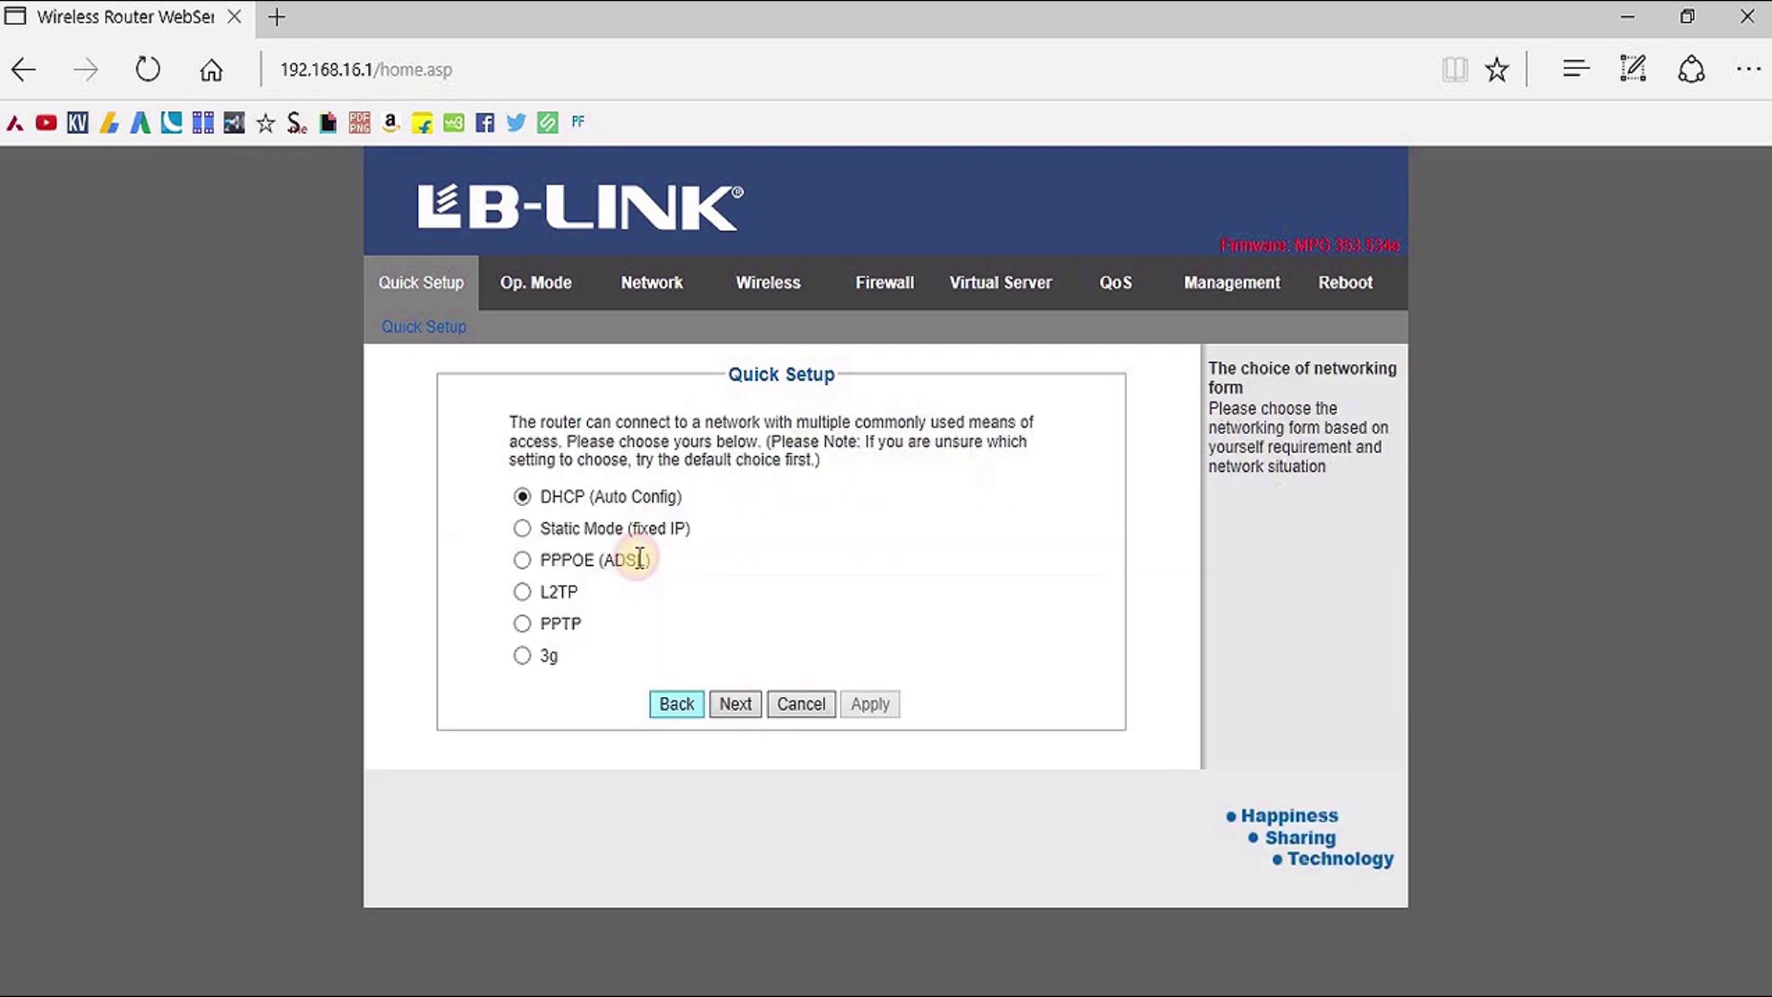
click(522, 529)
click(750, 707)
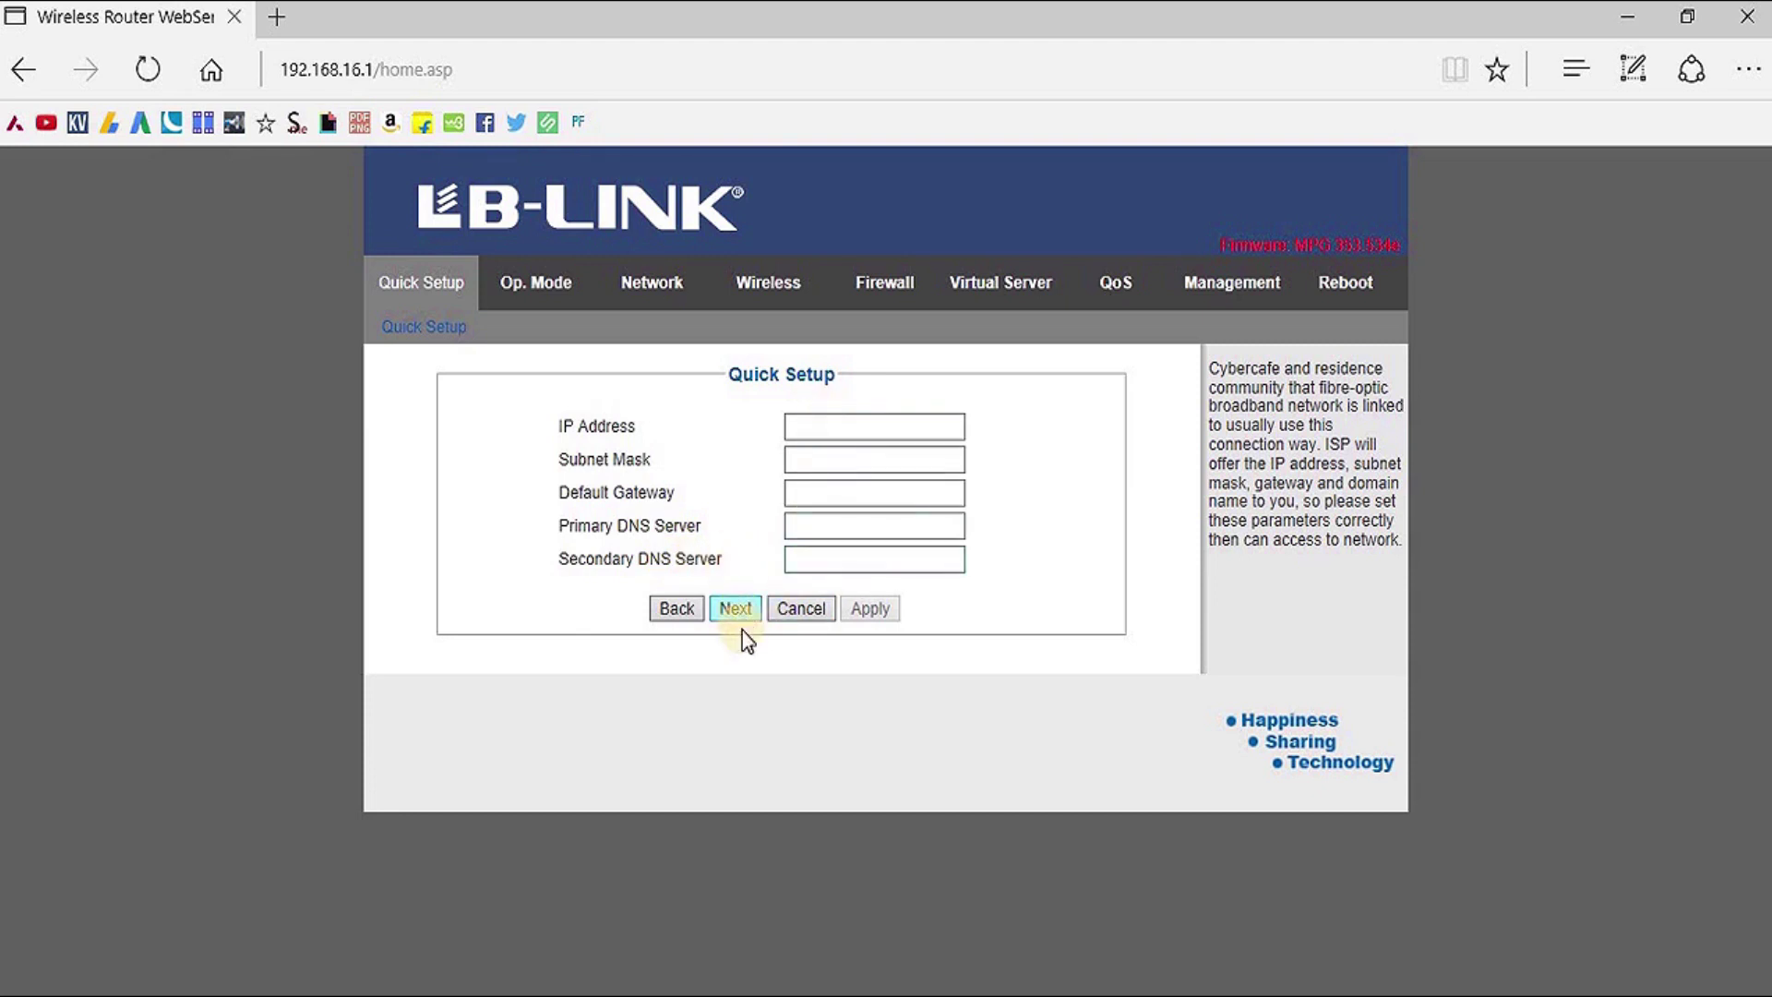
Choose 3g with 3G IAM as provider, then view Operation Mode set to Gateway
click(681, 609)
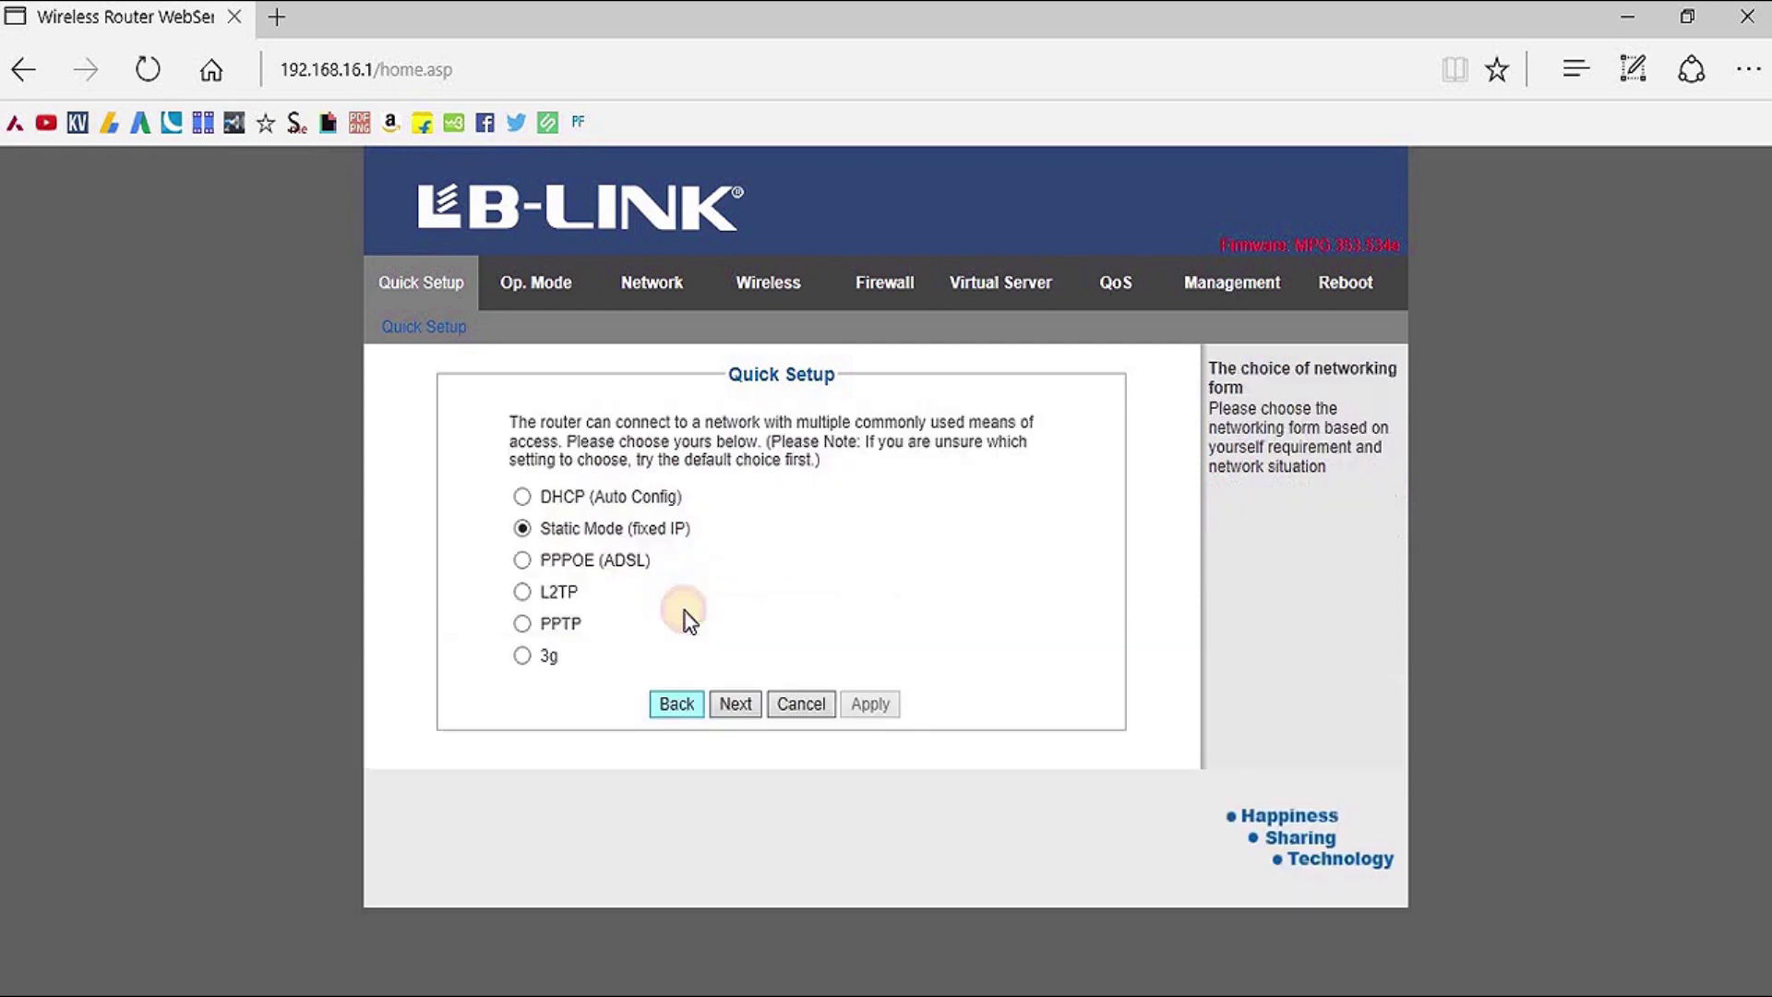
click(521, 656)
click(736, 704)
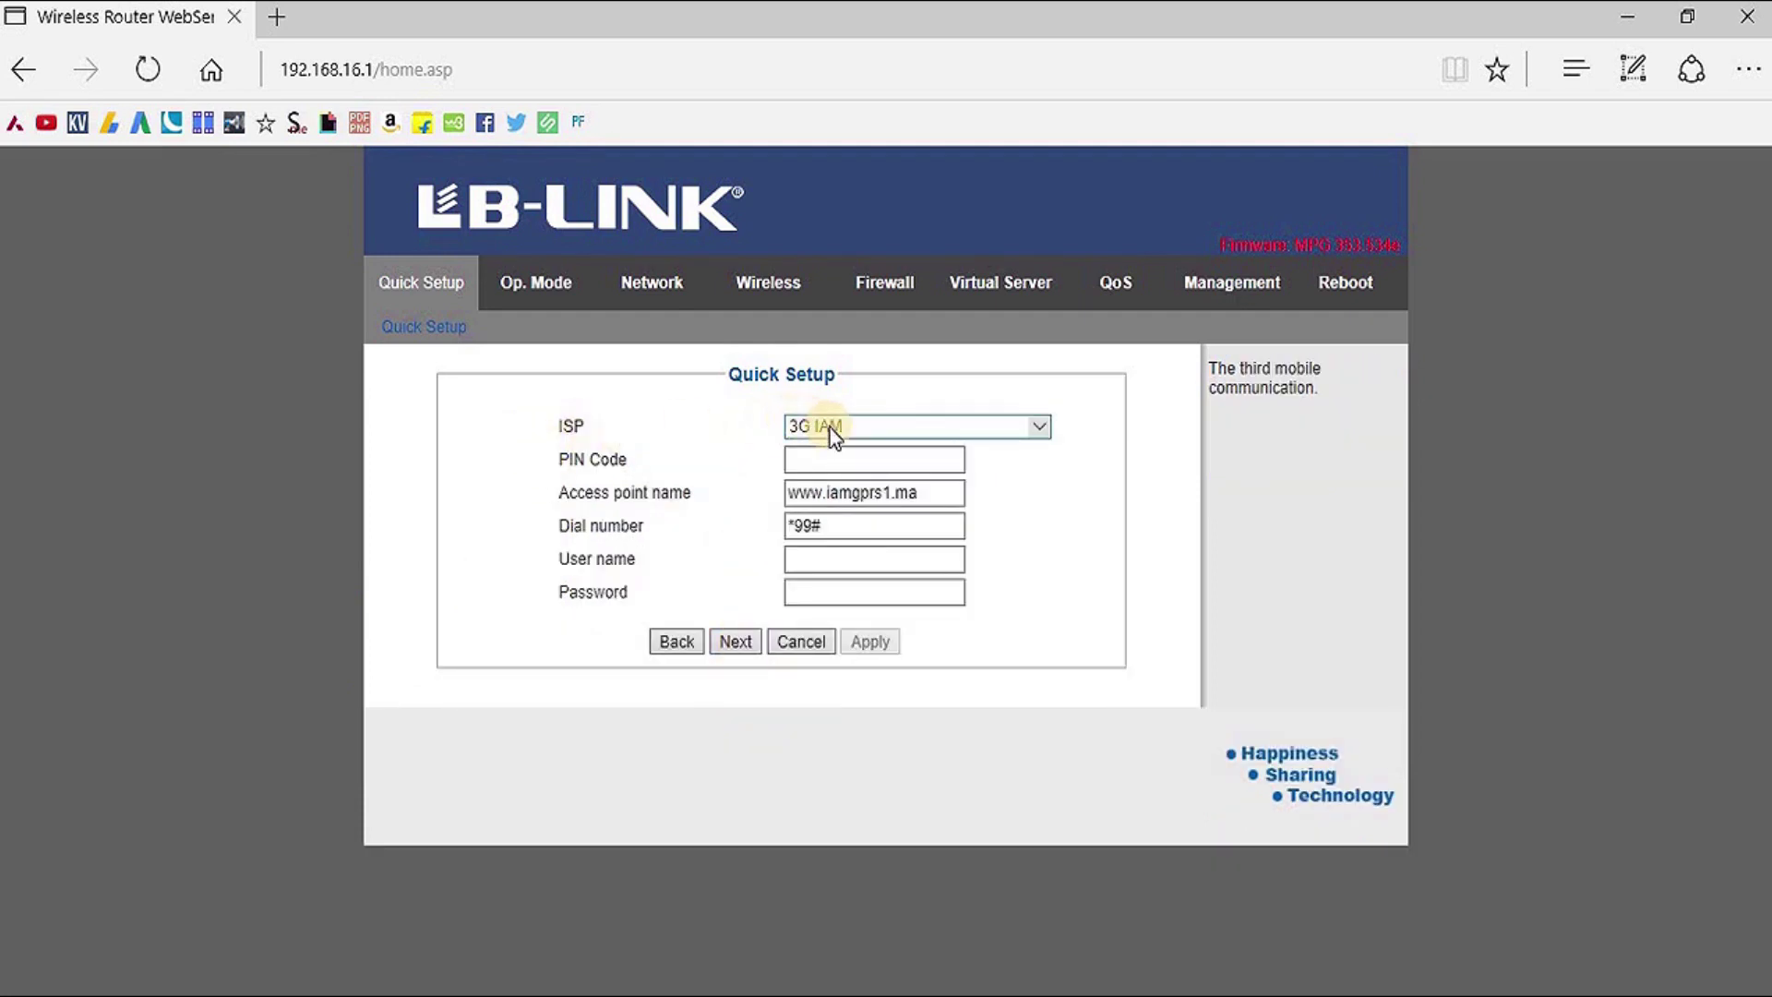
click(1040, 430)
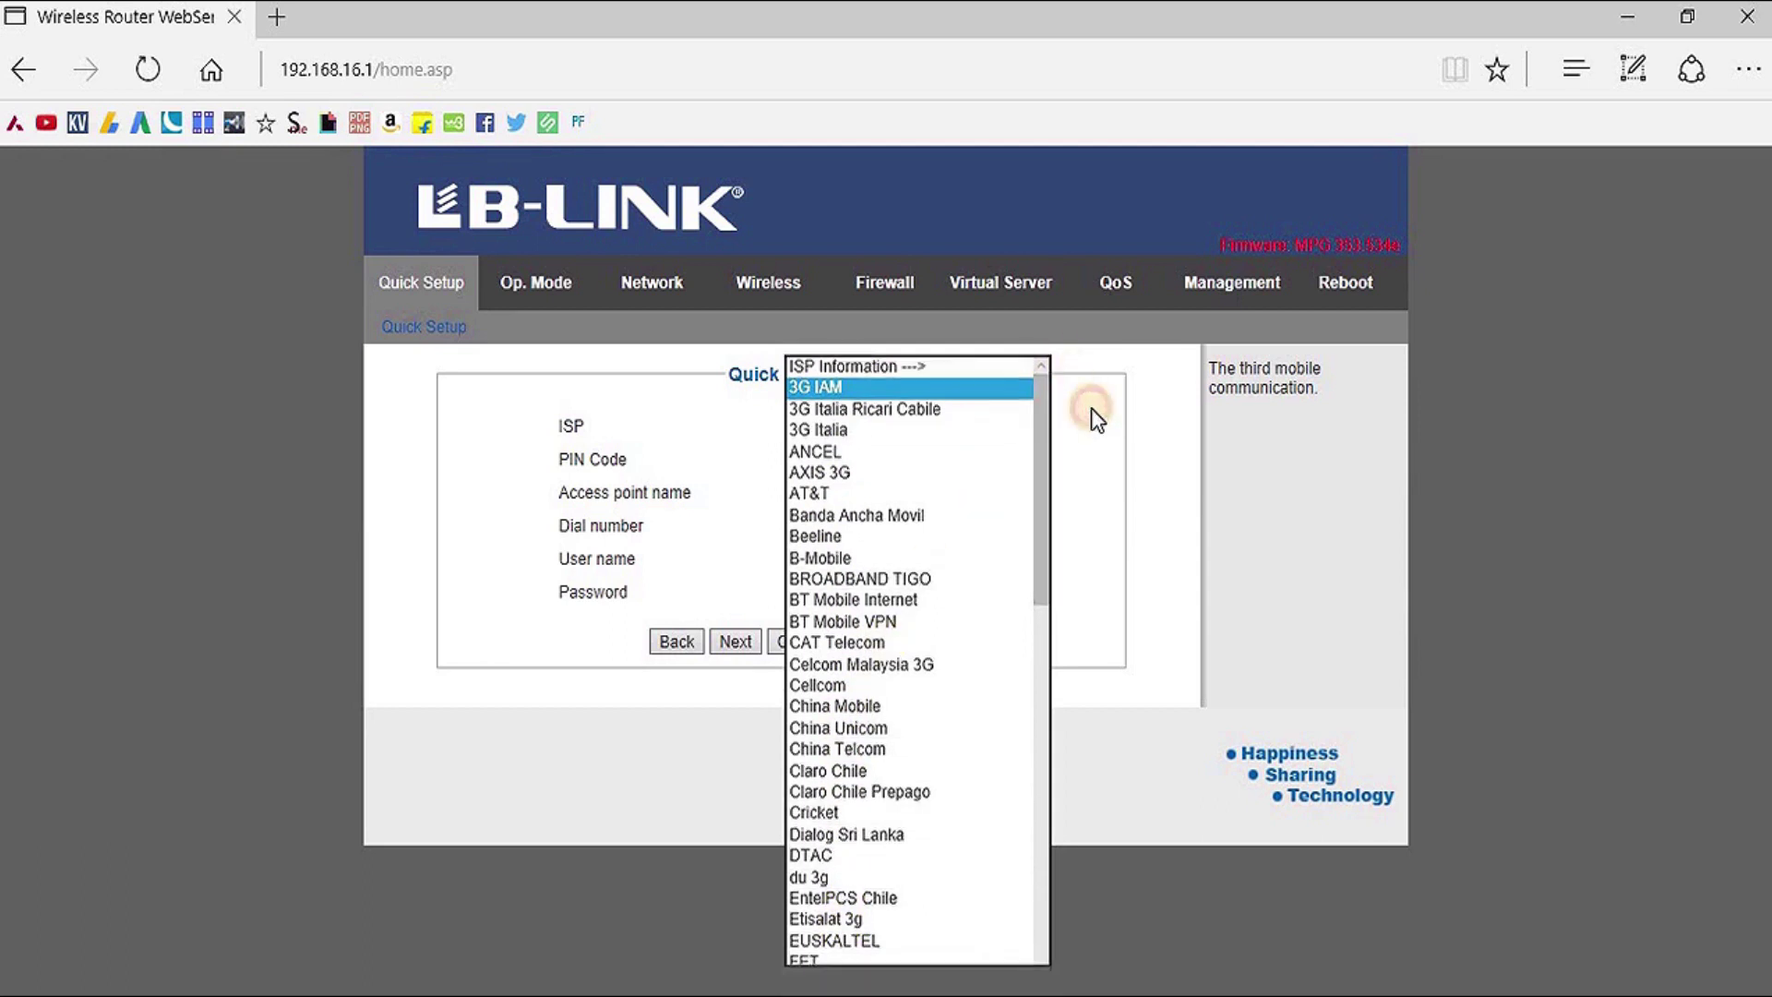
click(1077, 380)
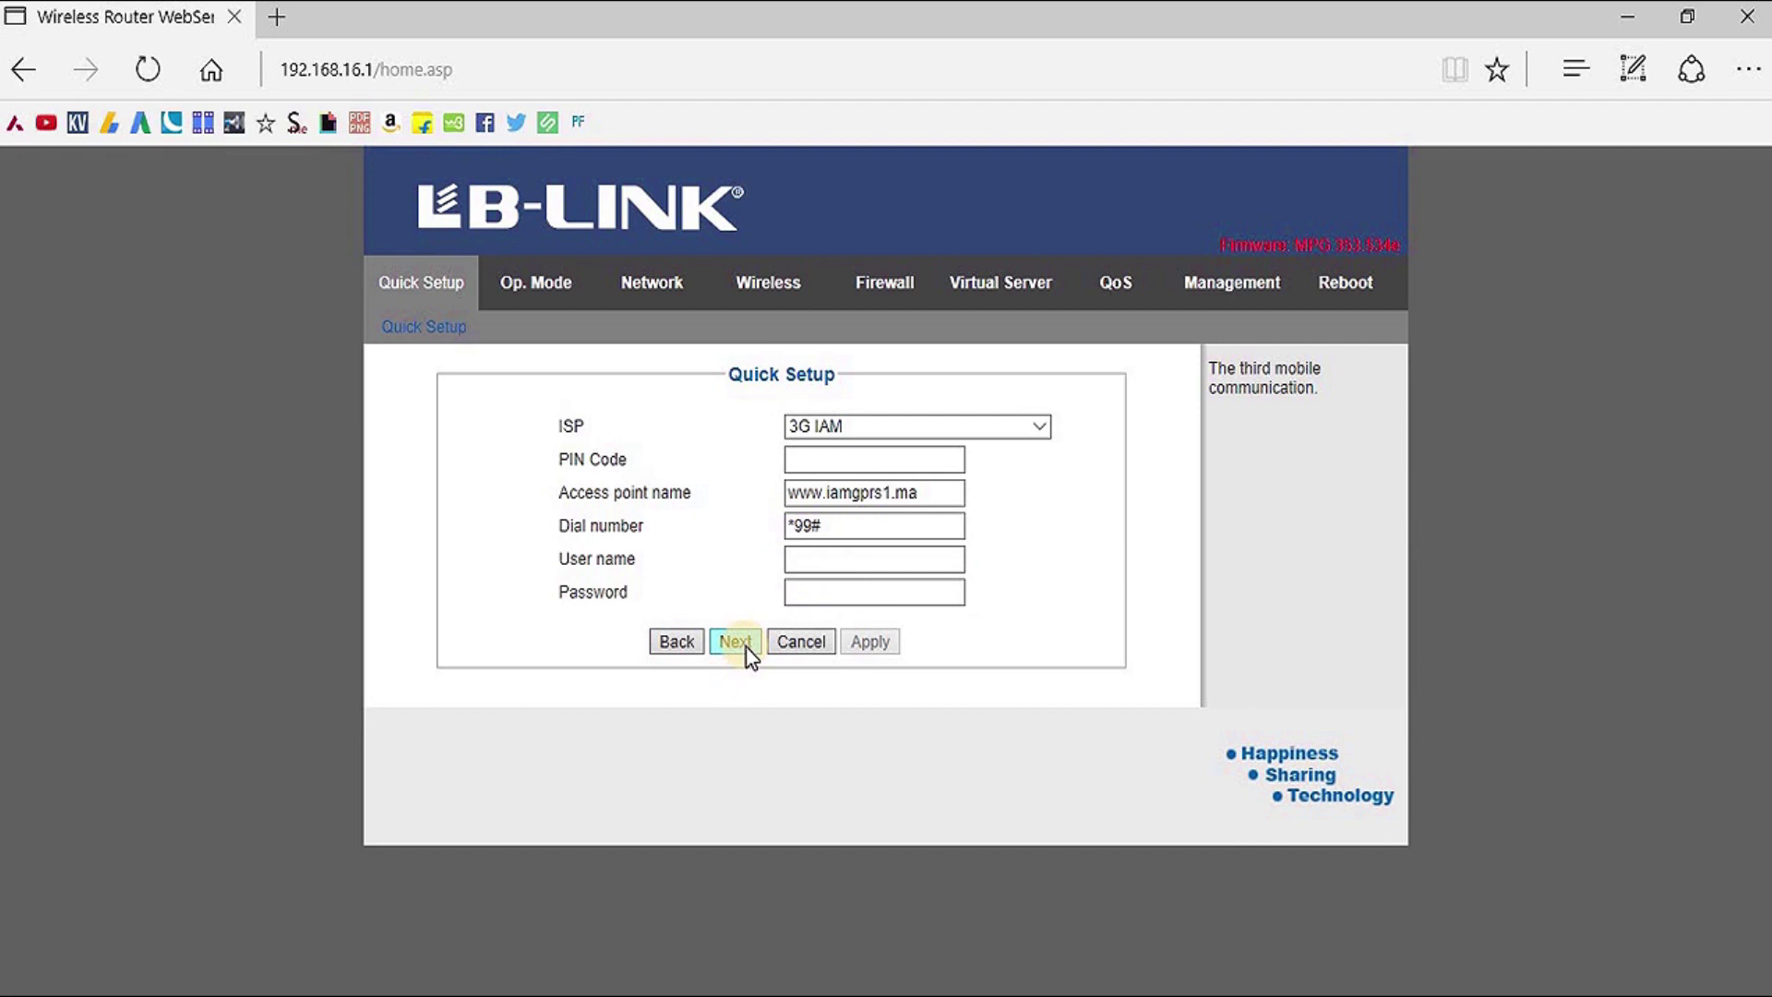
click(684, 651)
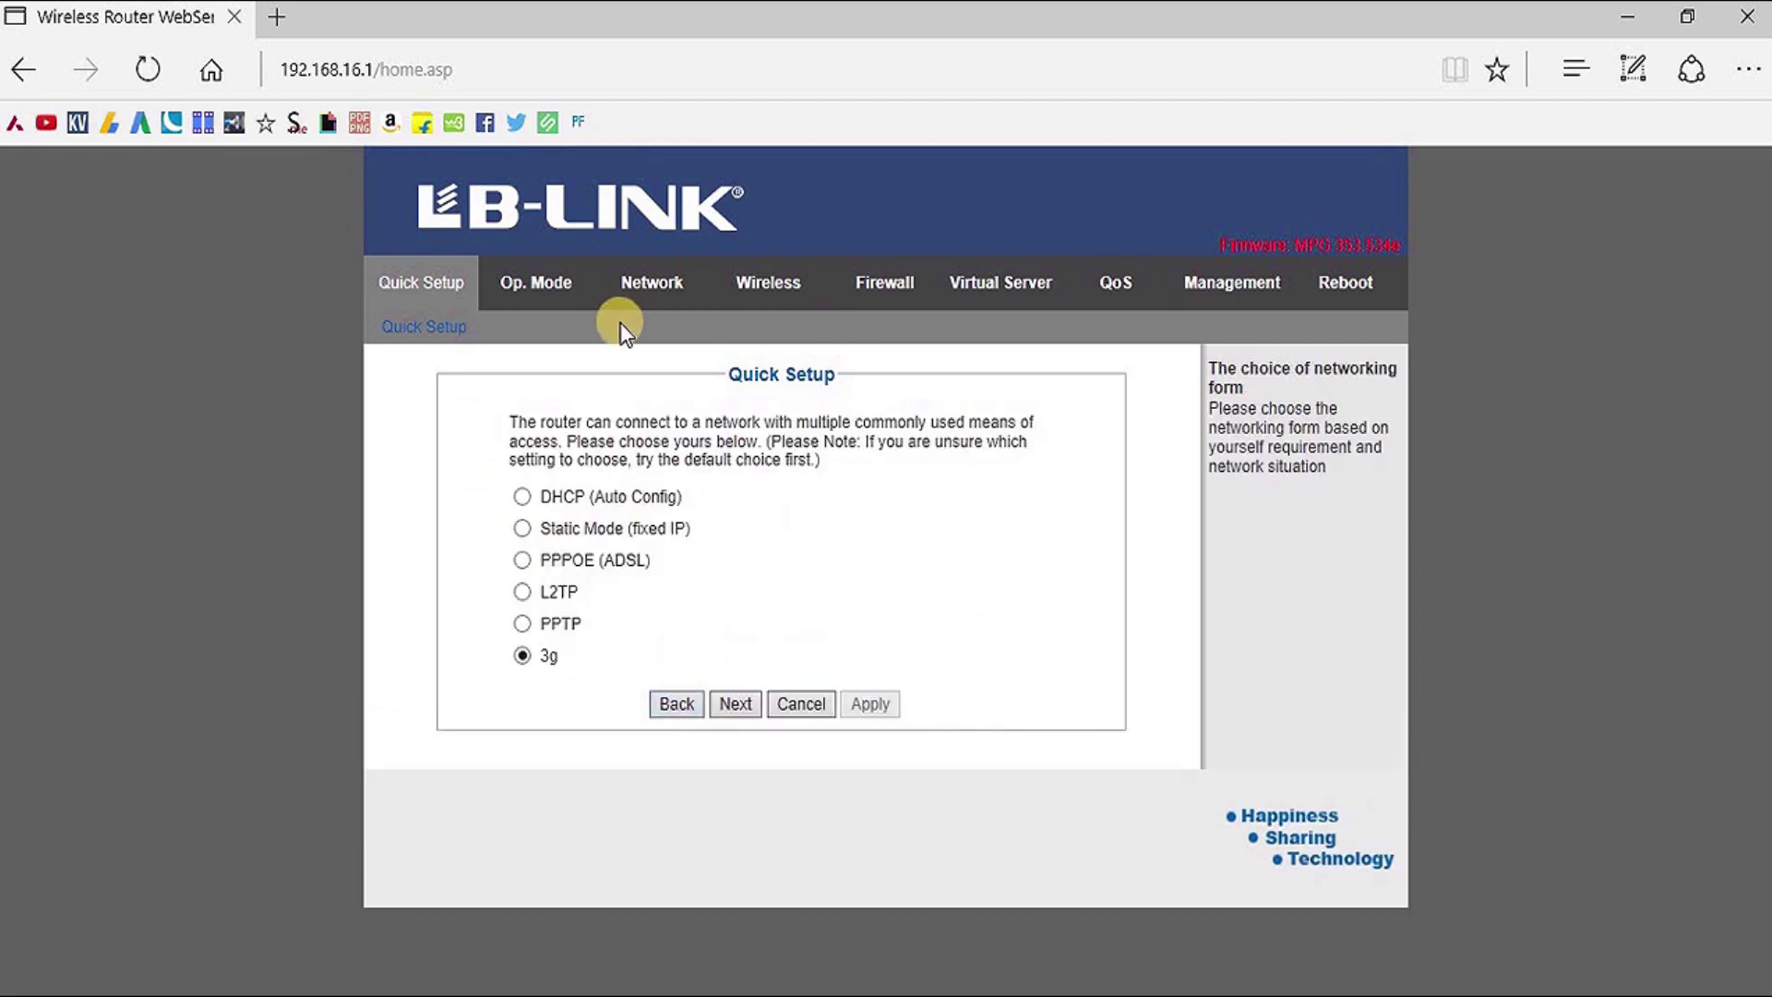
click(546, 293)
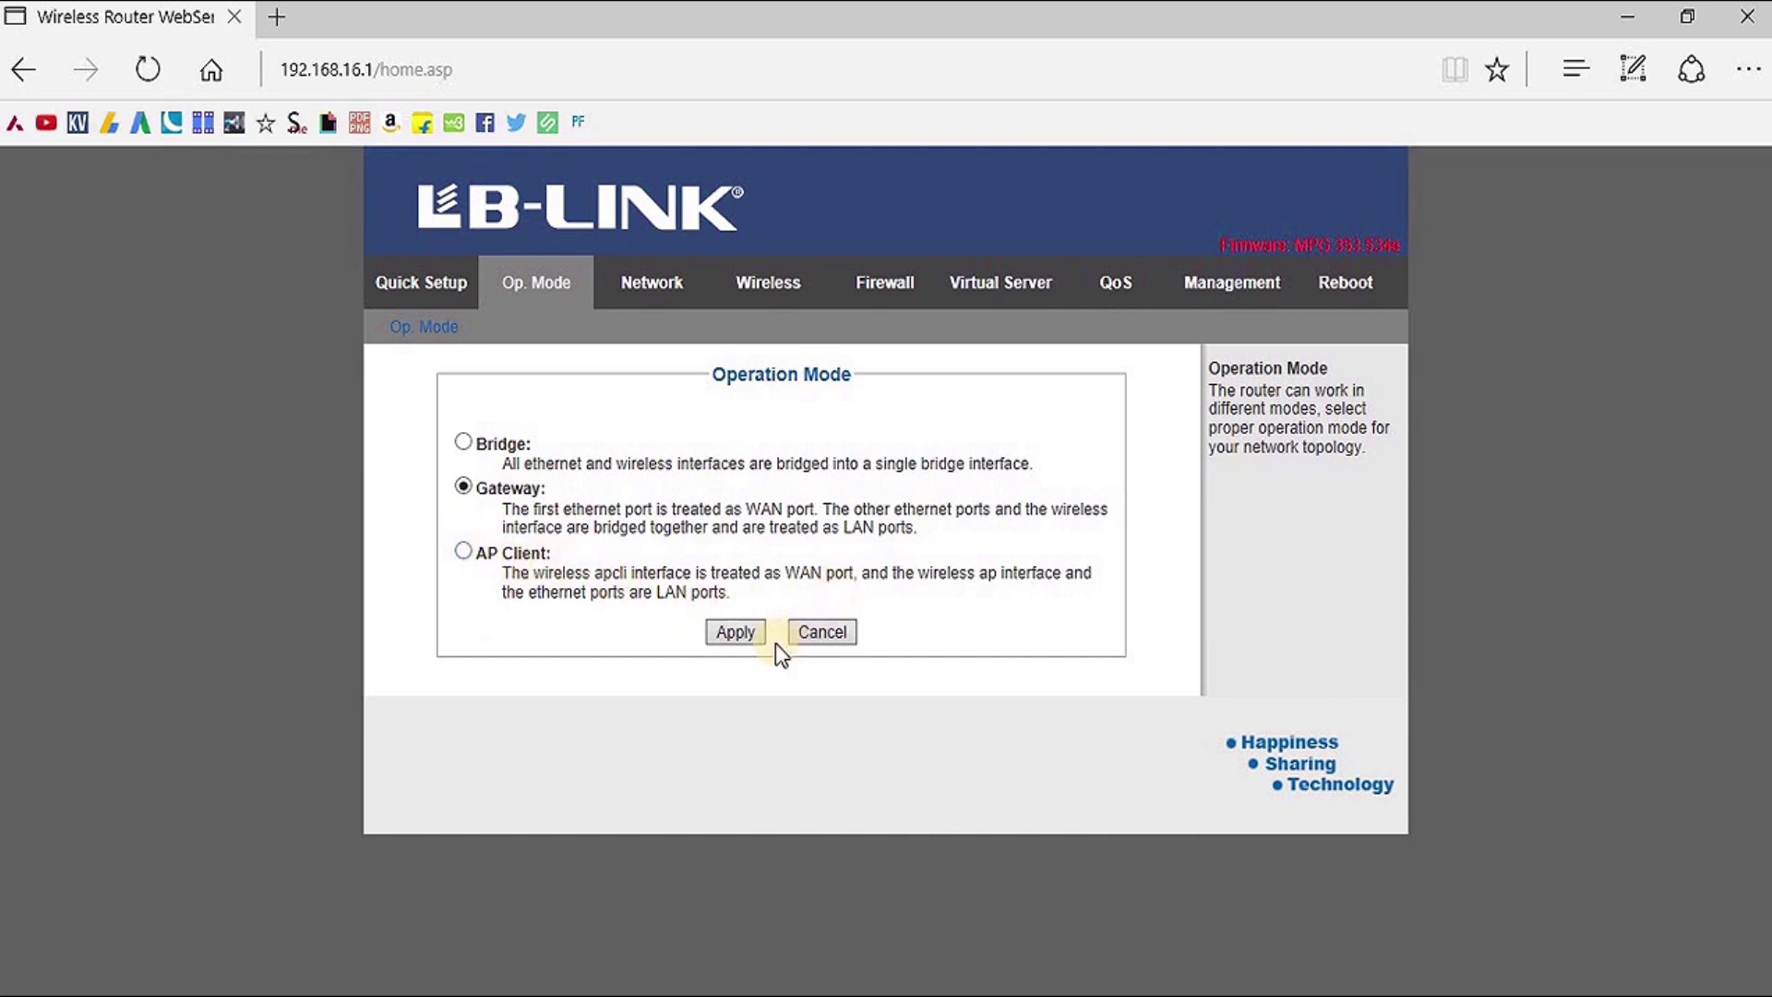
View the LAN Setup showing IP 192.168.16.1 and subnet mask 255.255.255.0
click(651, 277)
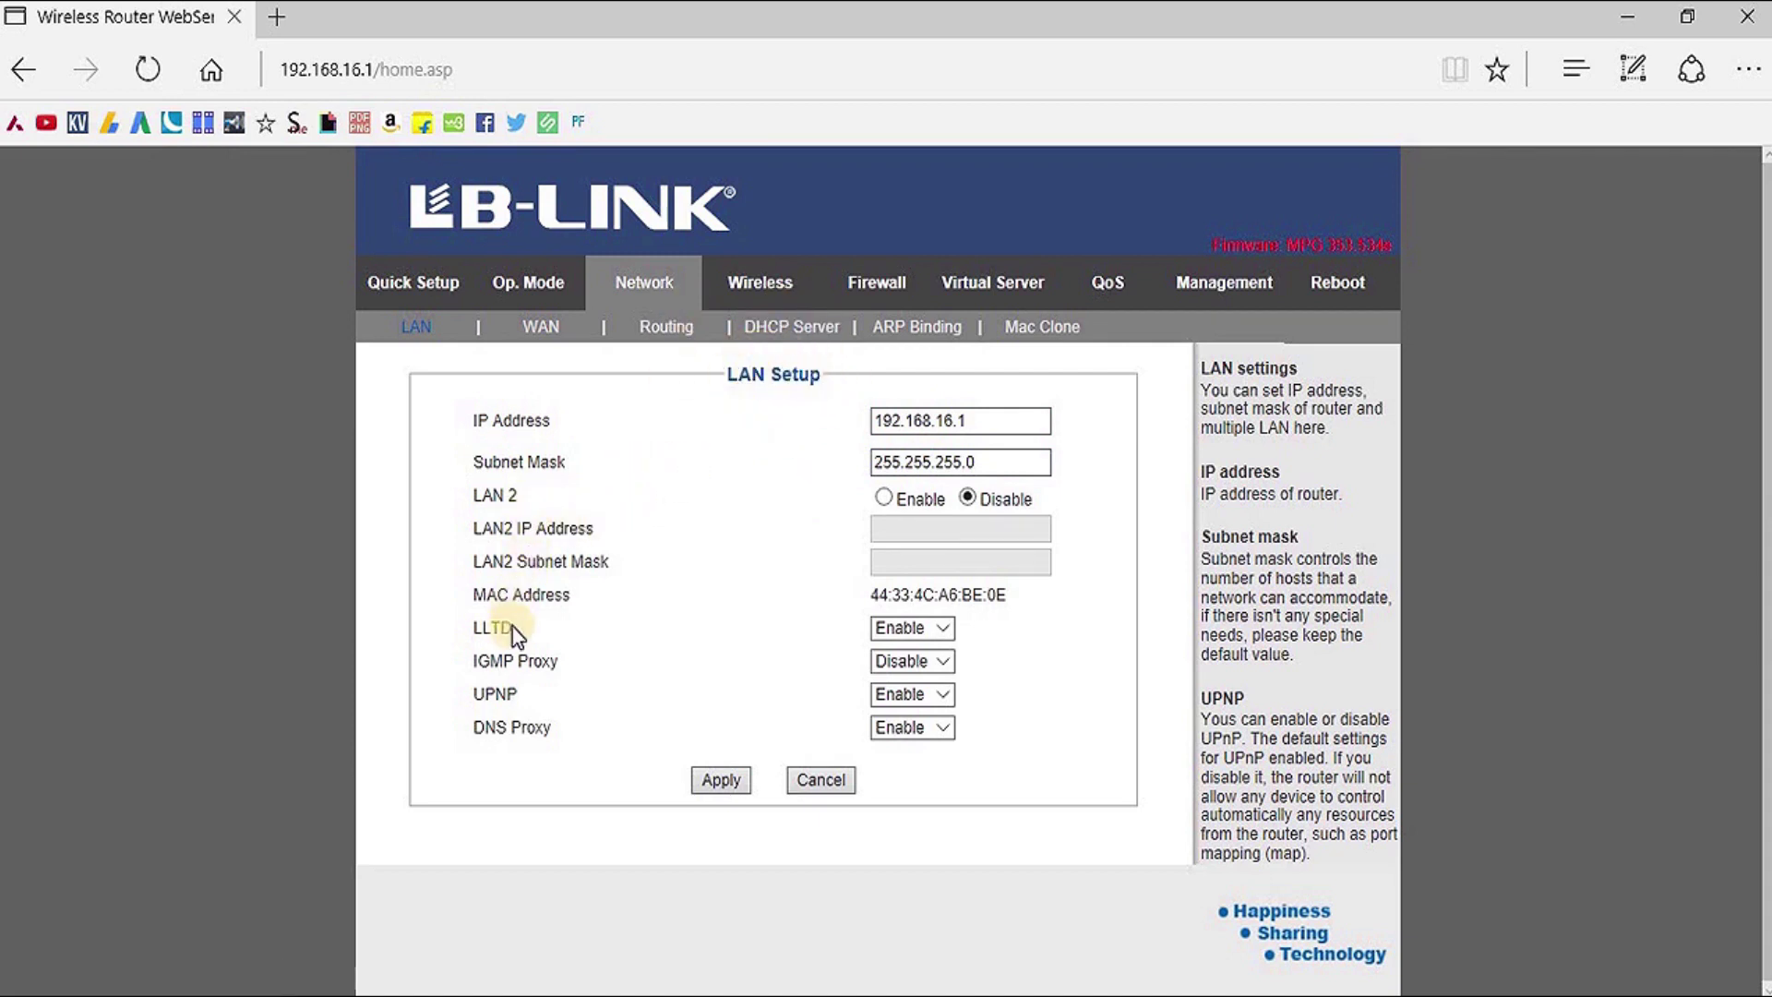
Apply STATIC (fixed IP) as the WAN connection type, then view the Routing table
click(542, 328)
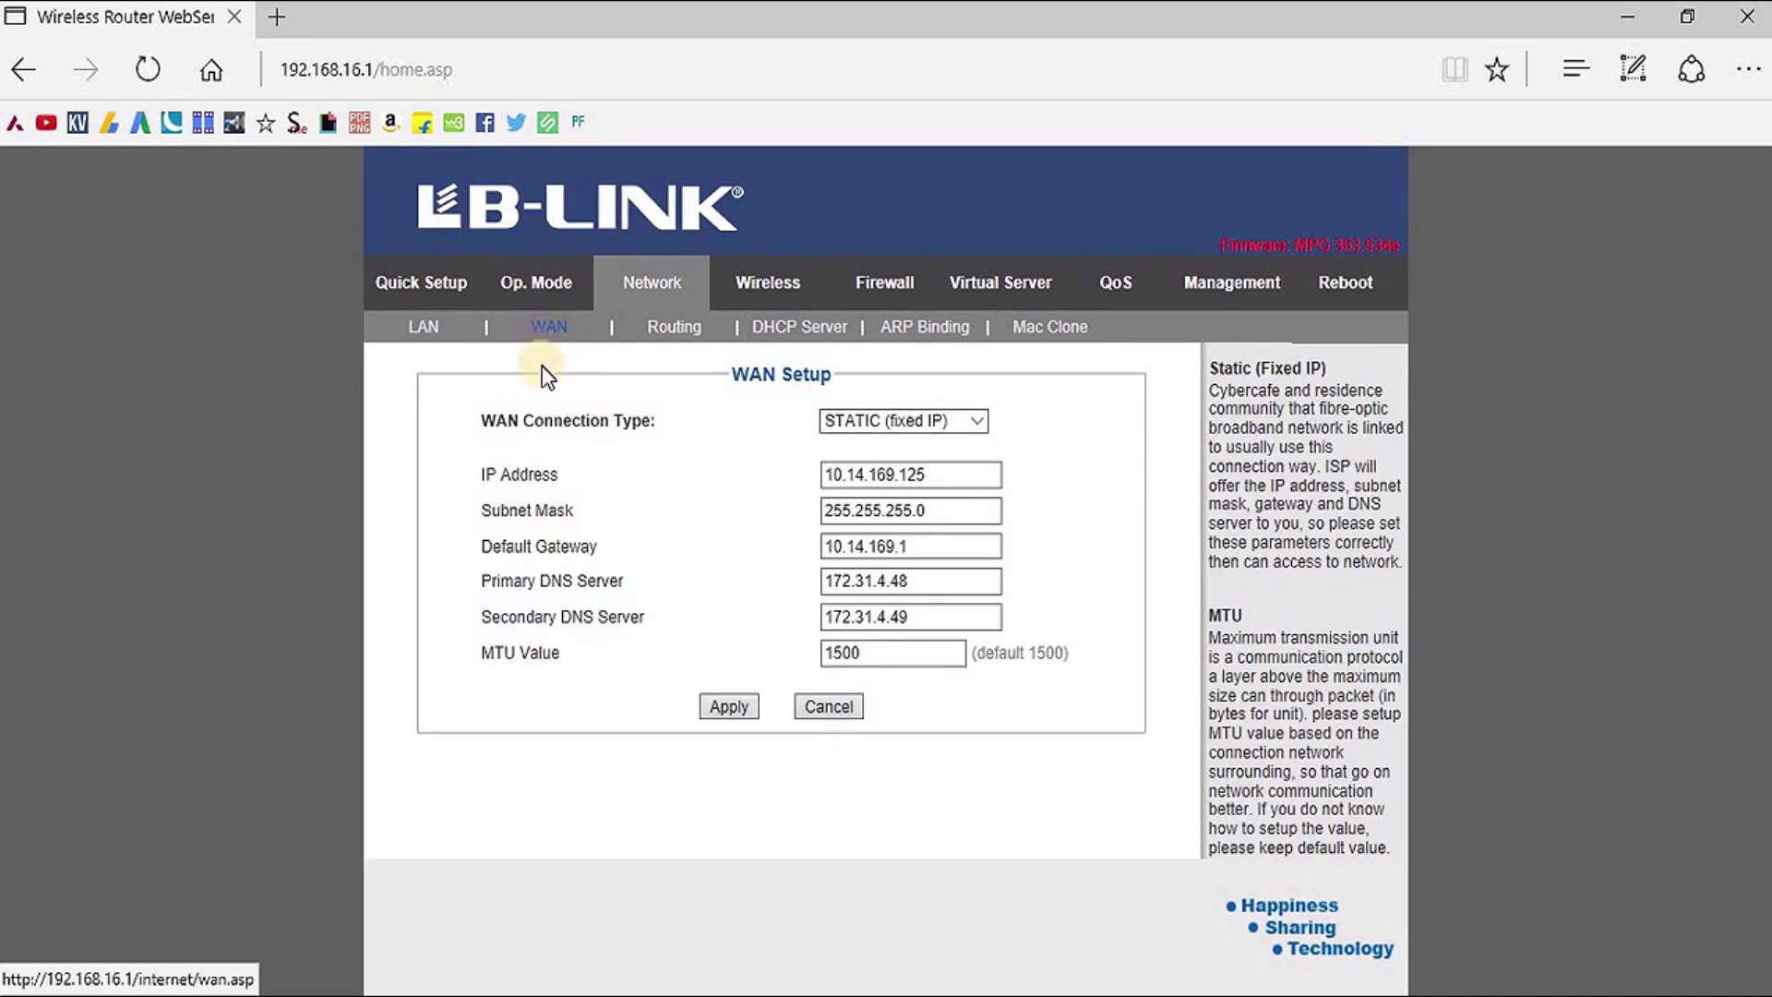
click(978, 420)
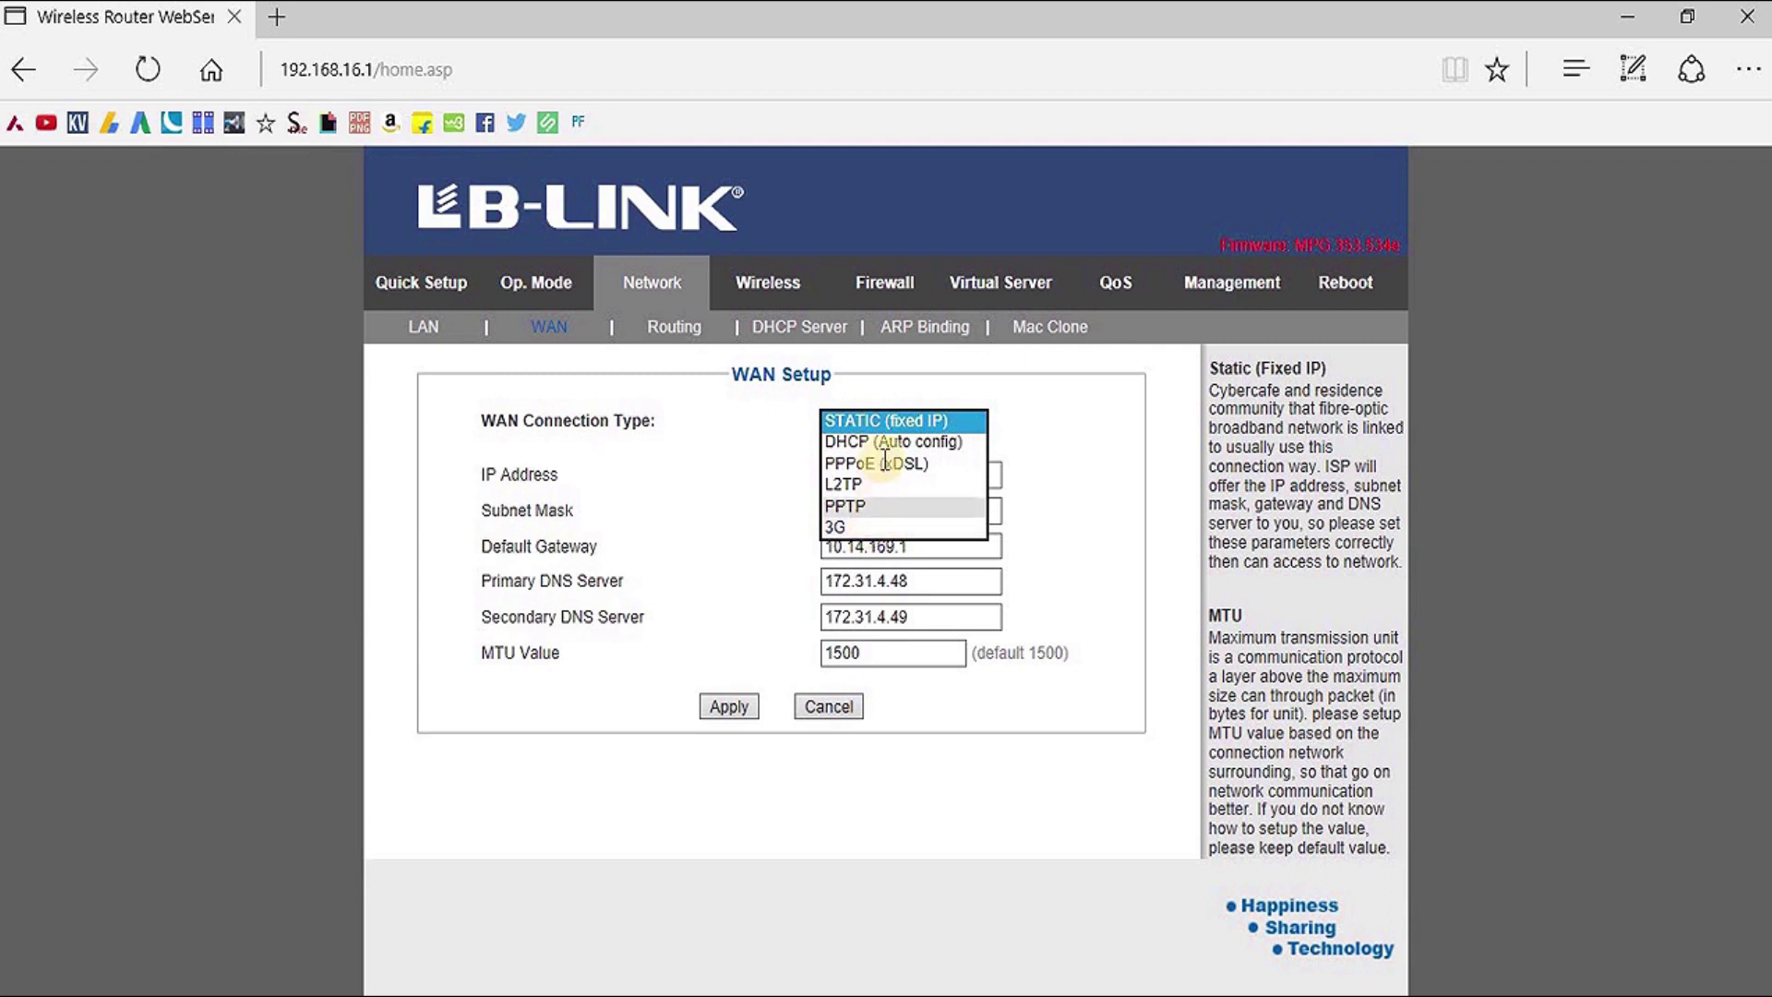
click(1094, 417)
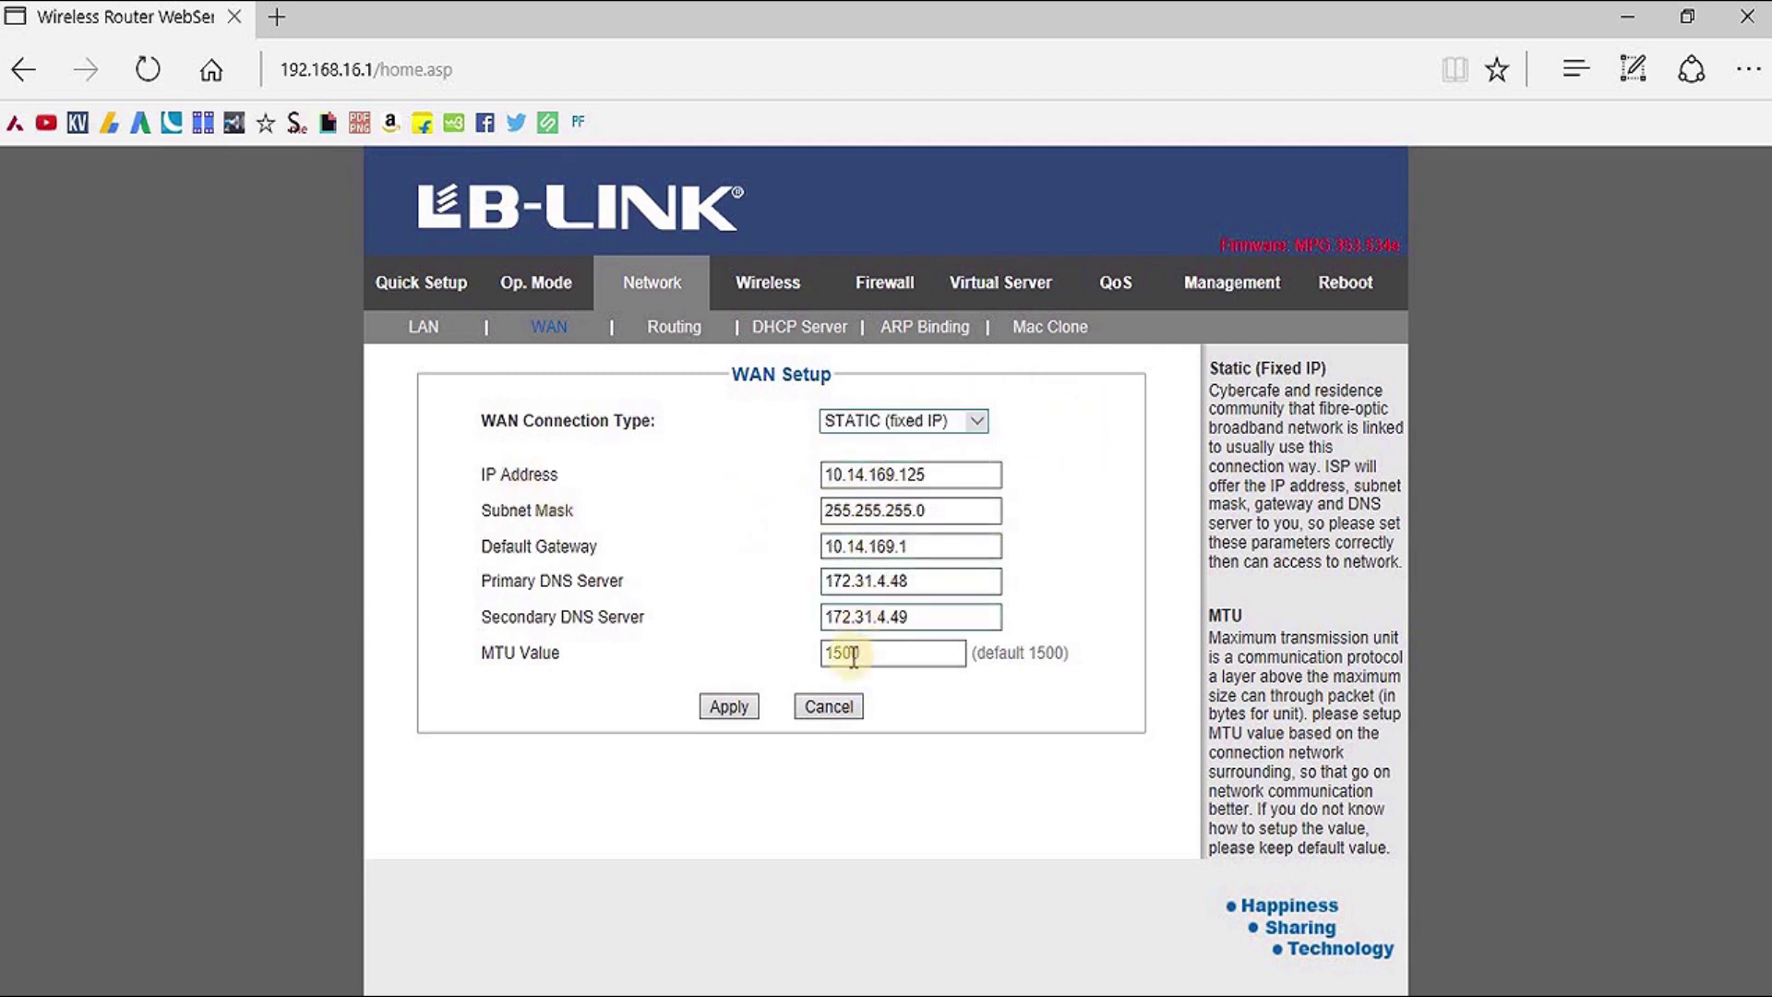
click(729, 707)
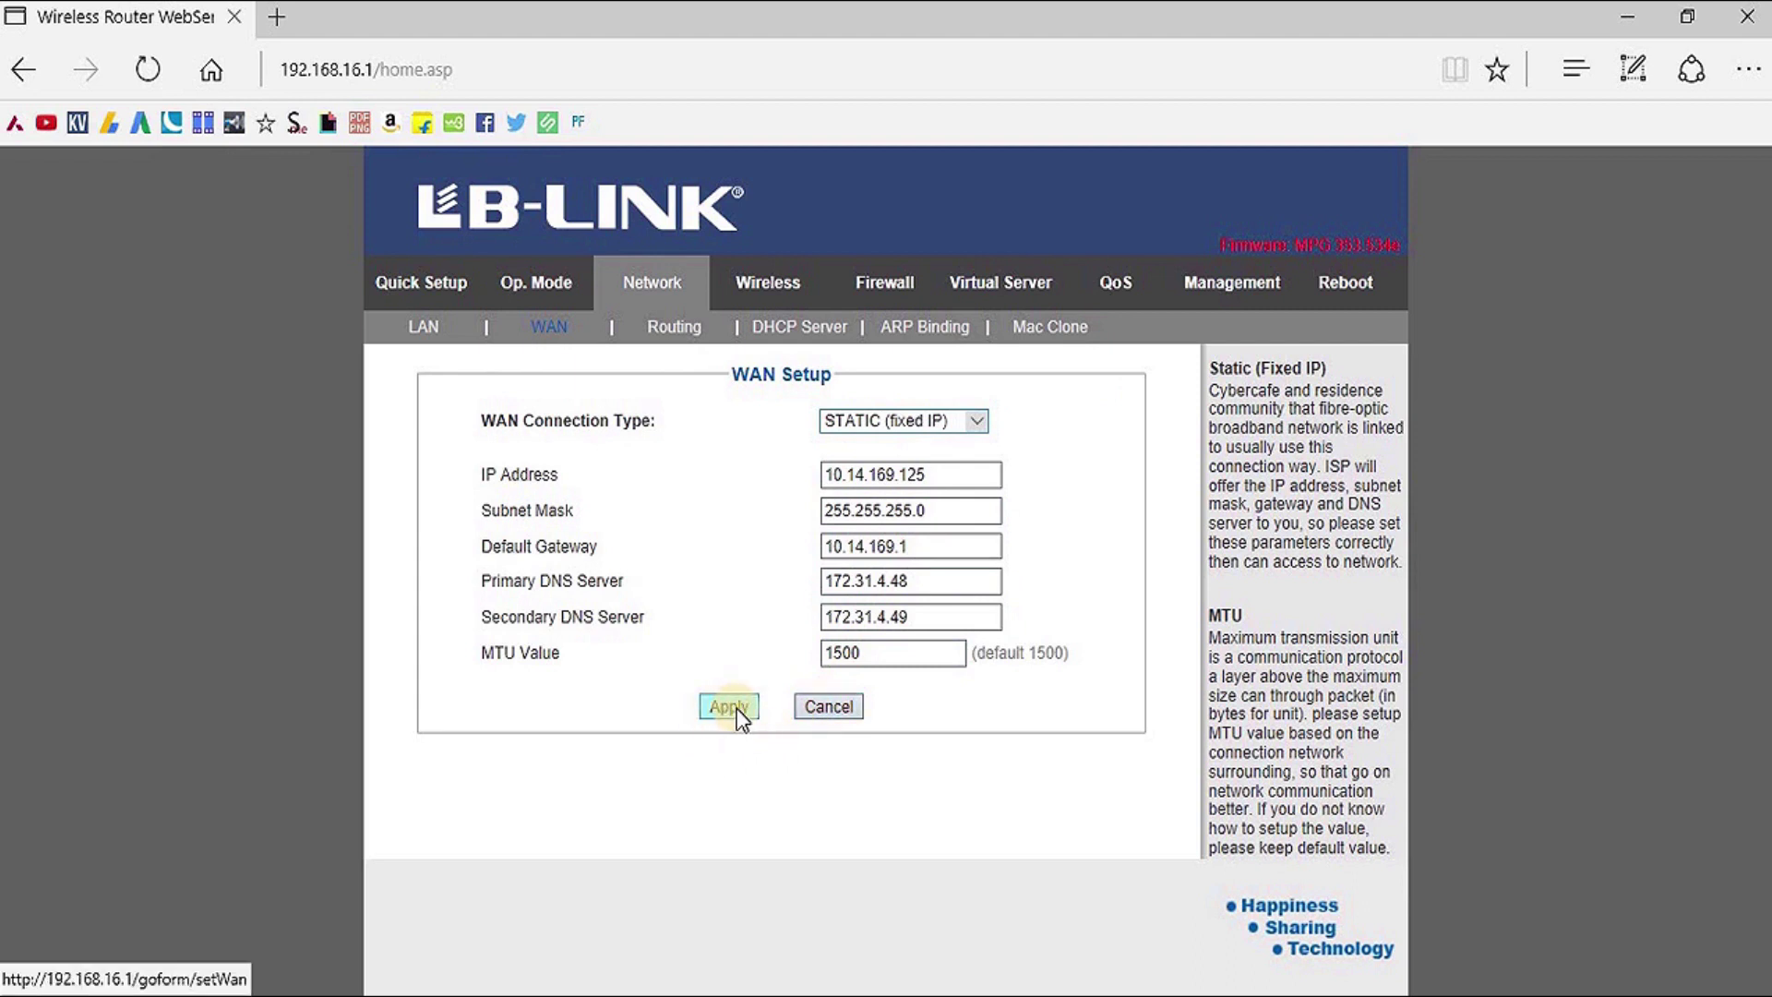
click(673, 327)
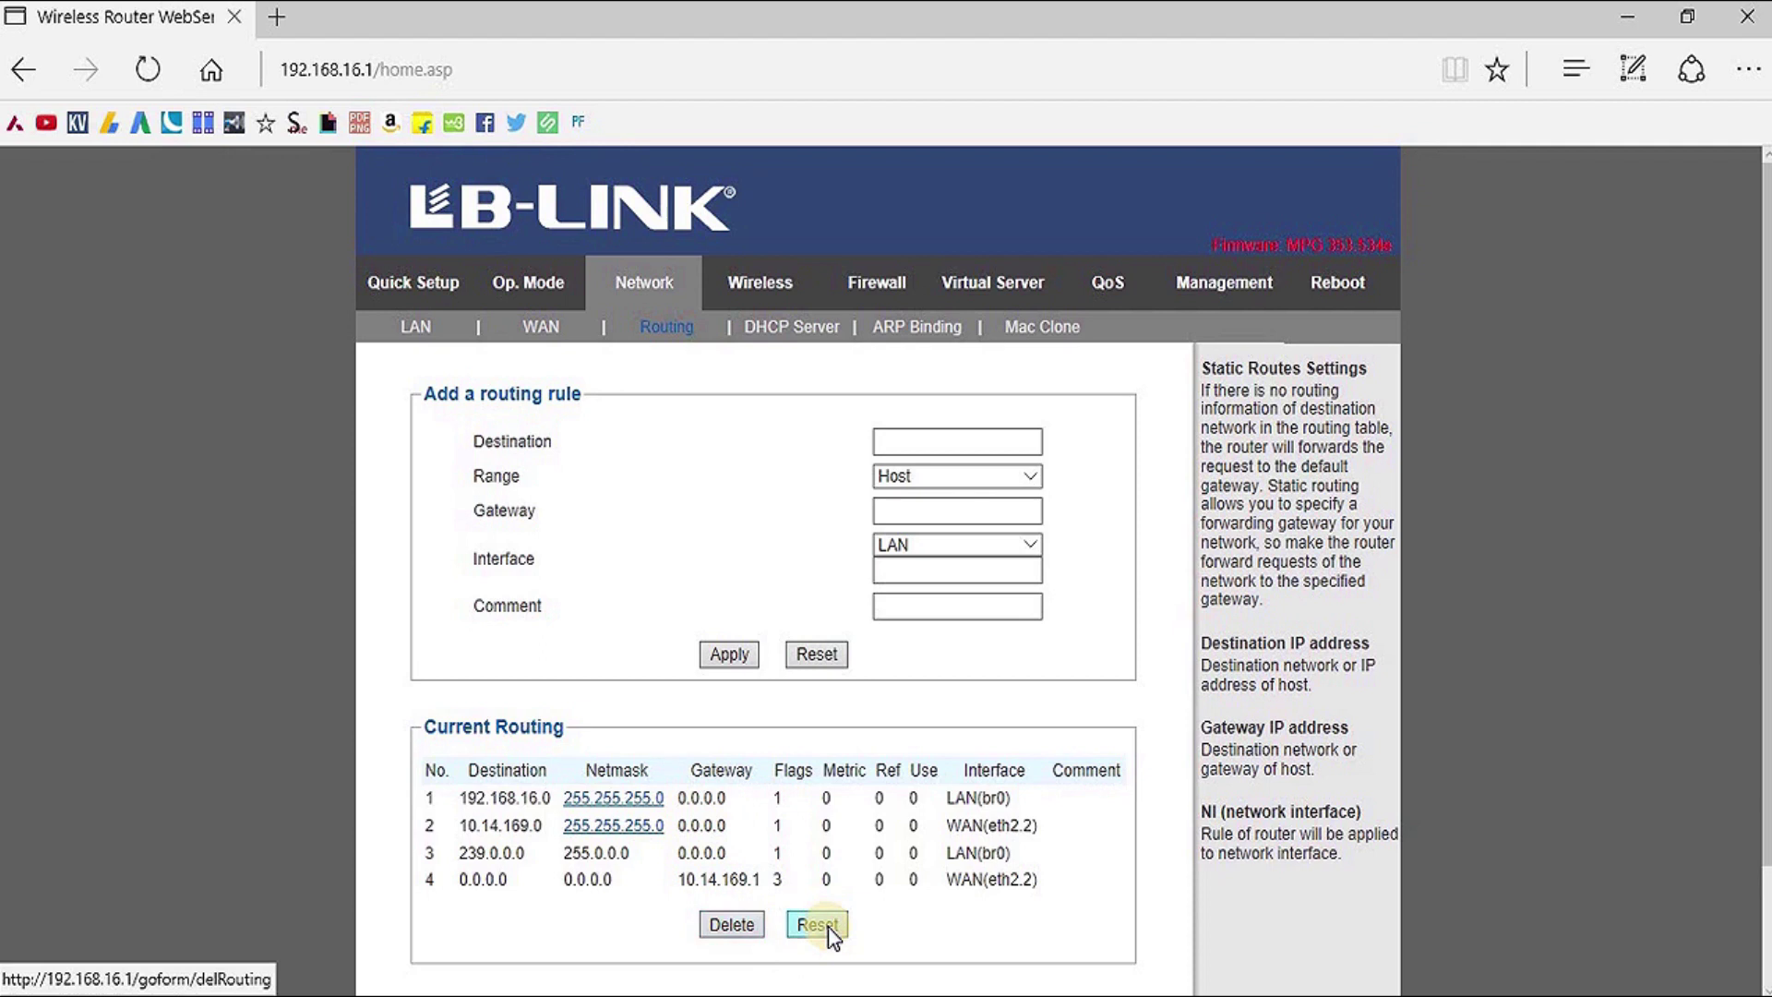
Review the DHCP pool 192.168.16.100–192.168.16.200 and 7200 s lease, then the wireless basic settings
click(769, 348)
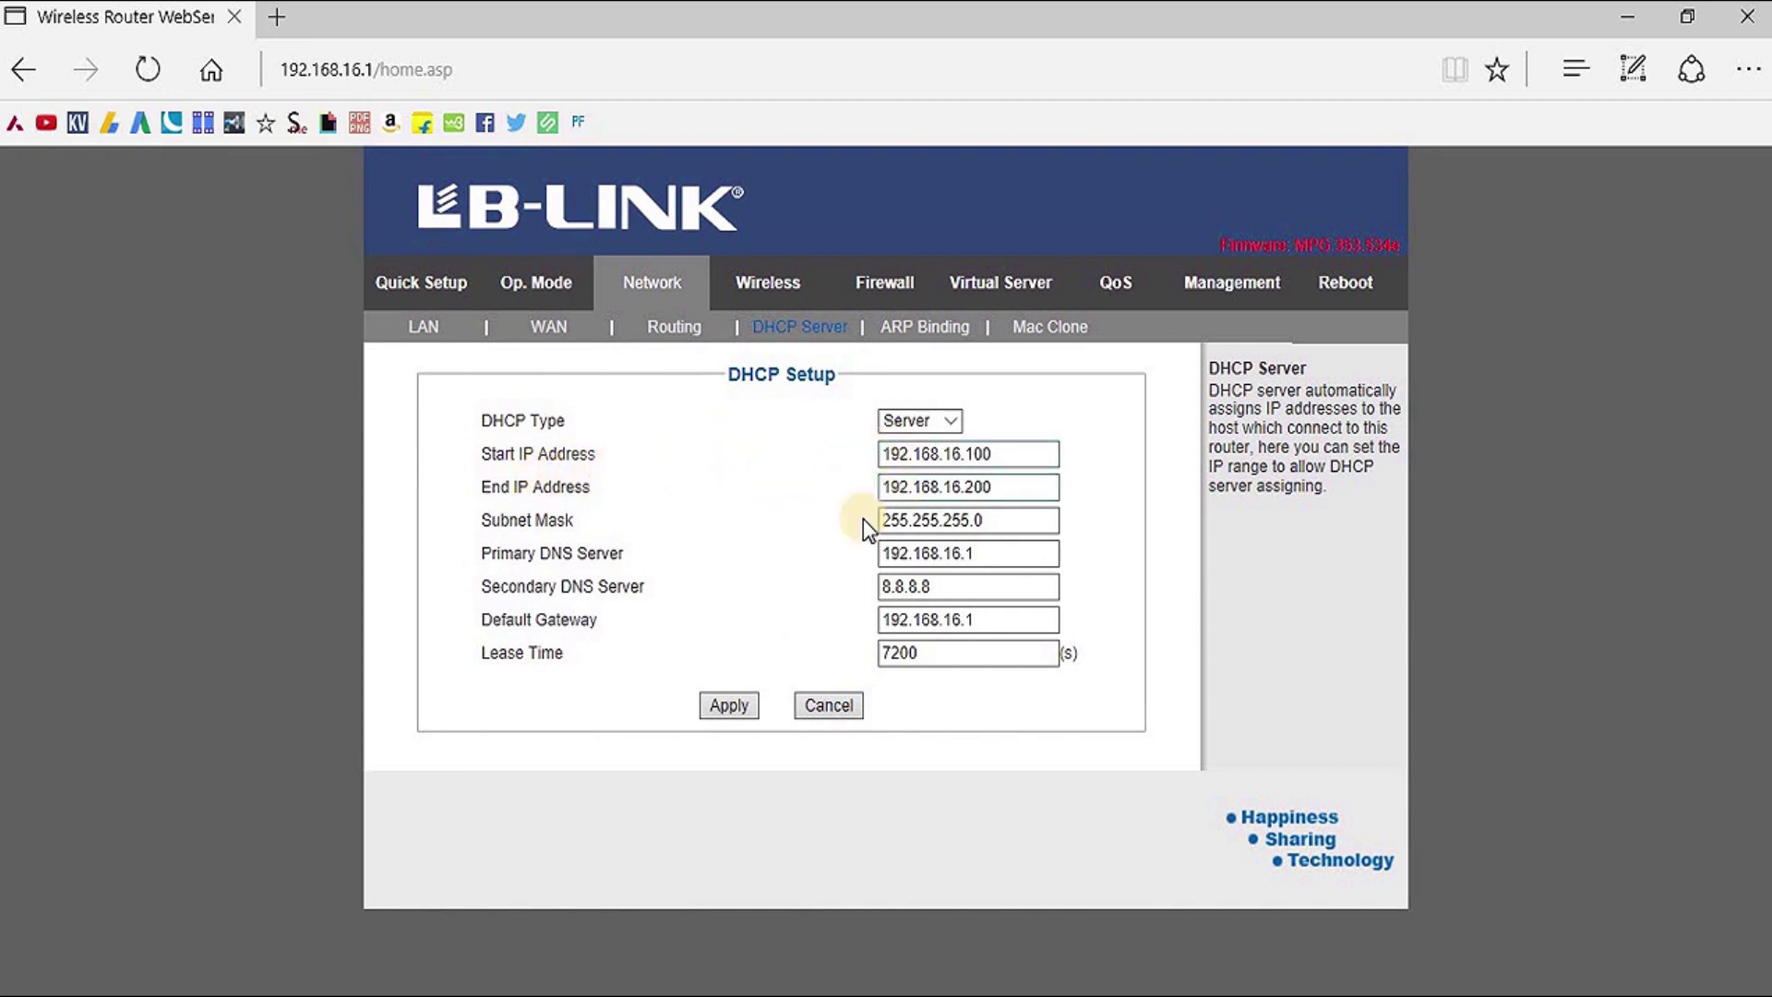
click(882, 616)
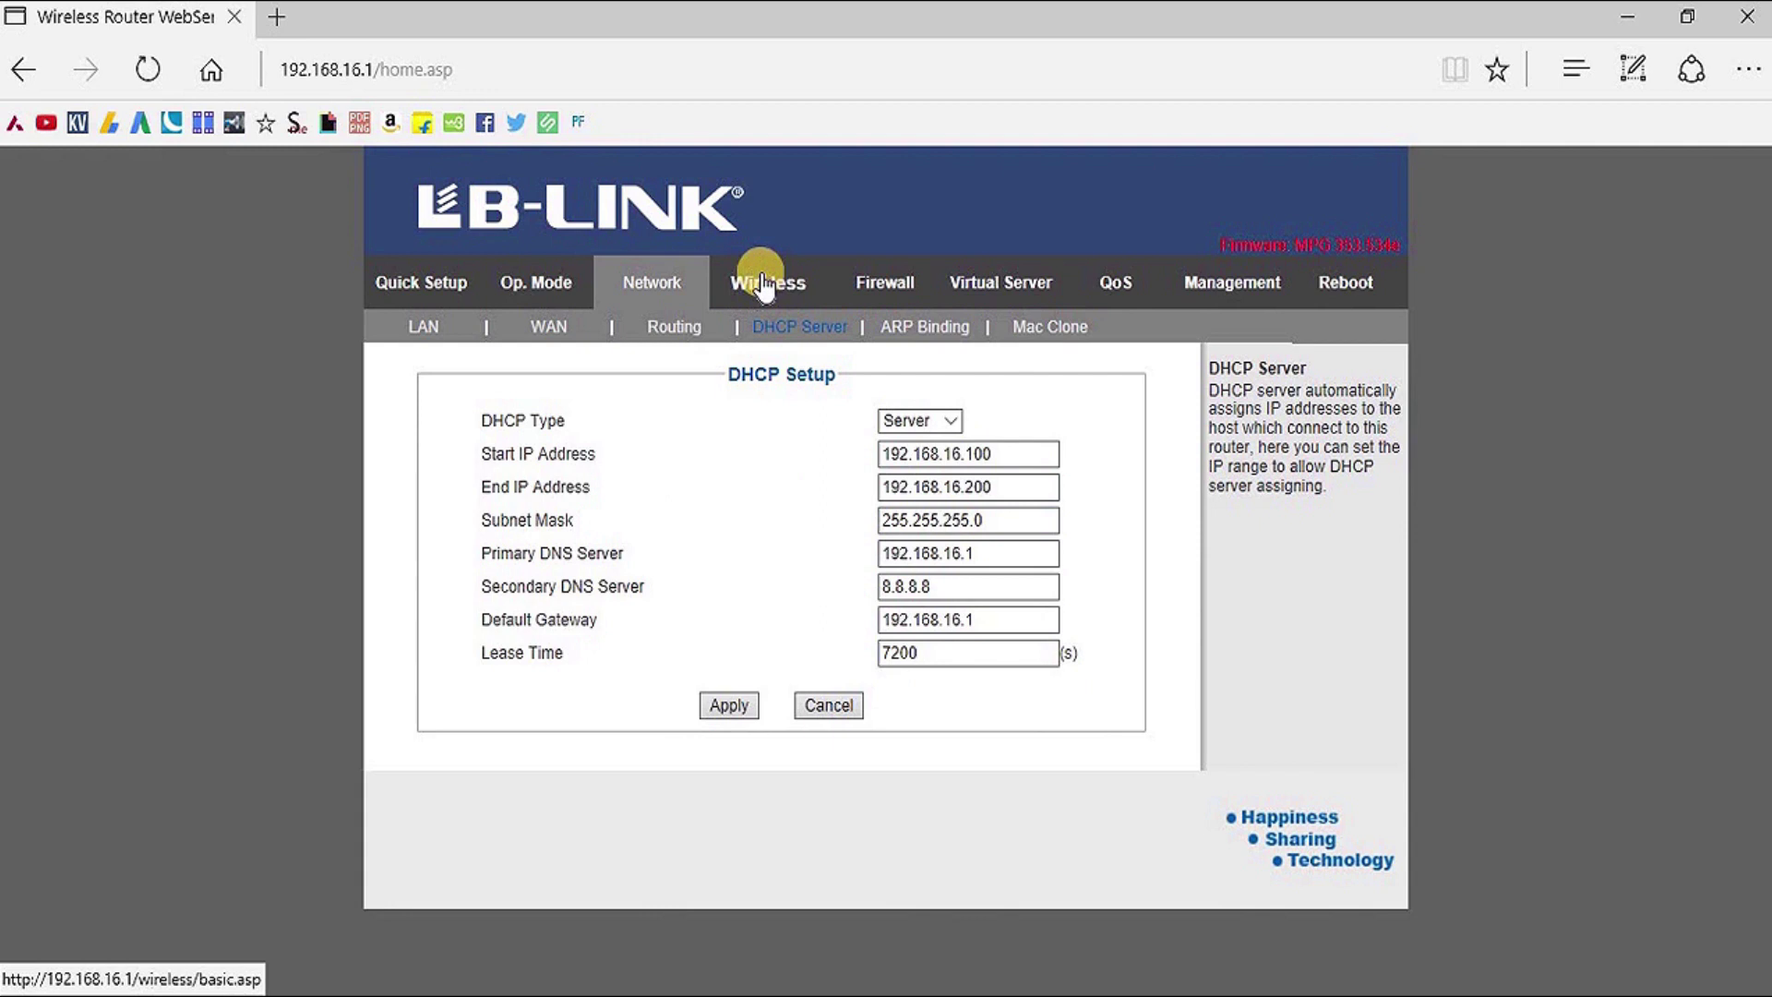
click(763, 282)
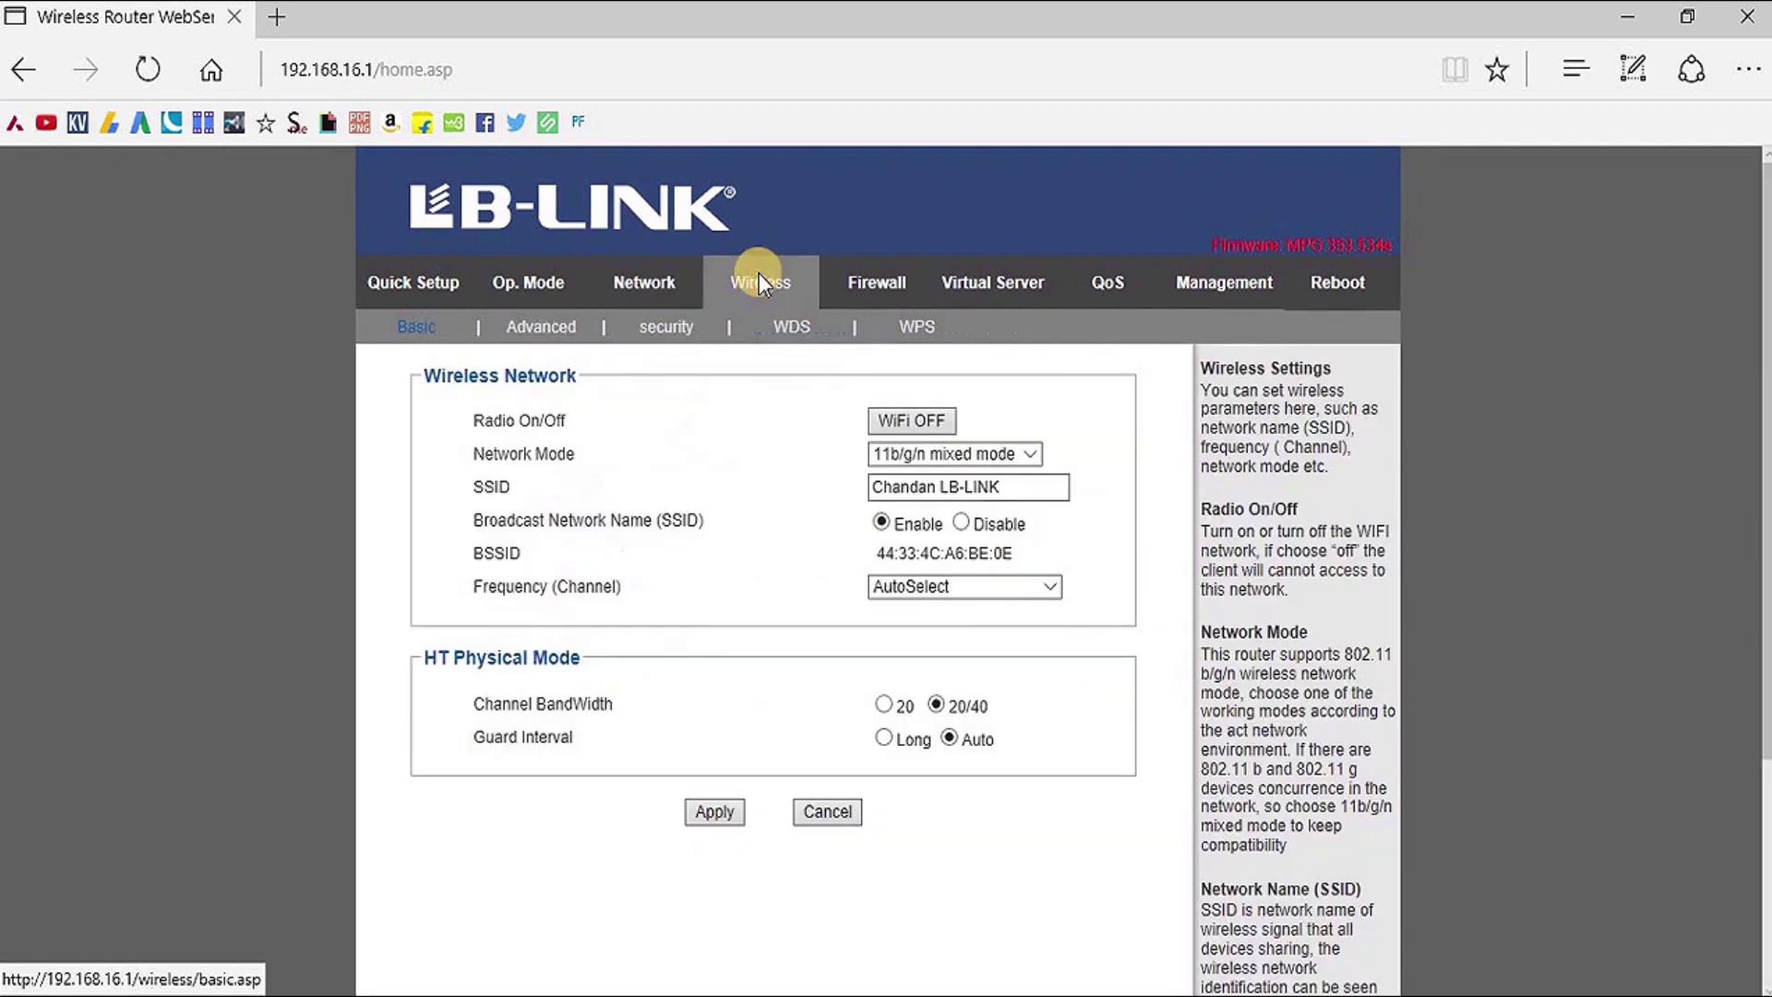
Switch the router's WiFi OFF on the Wireless Basic page, dropping the admin connection
click(637, 343)
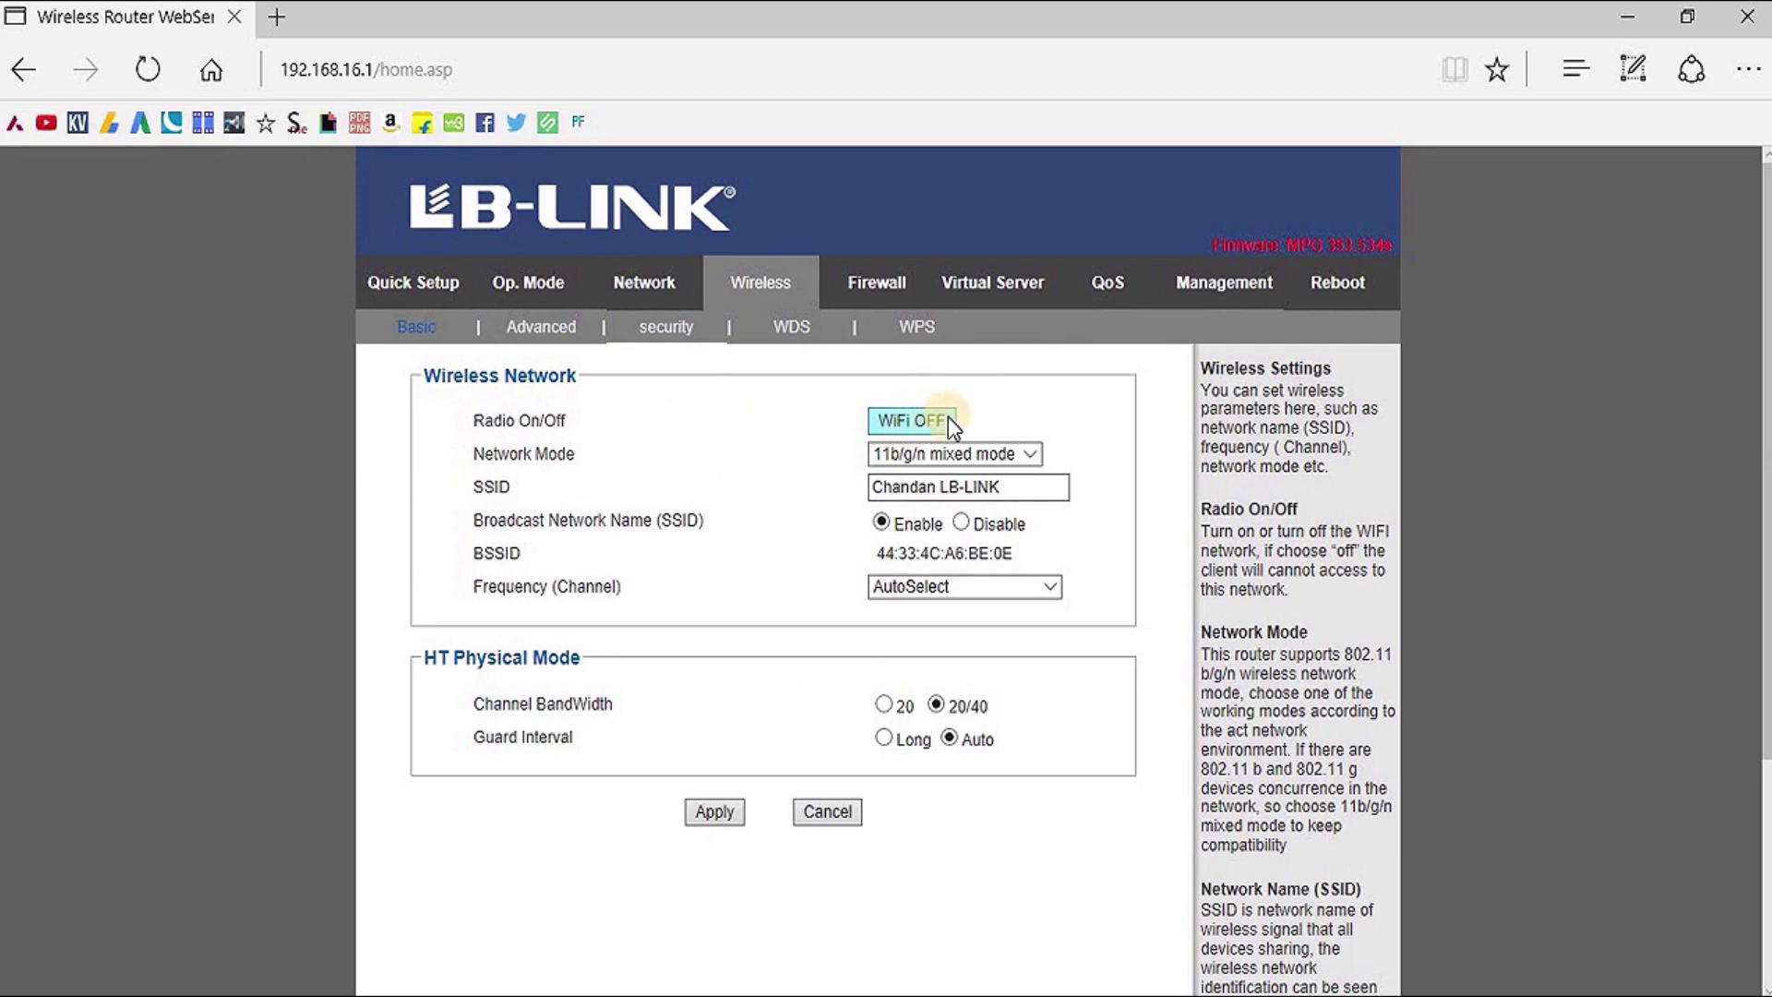
click(889, 424)
click(893, 424)
click(927, 419)
click(916, 424)
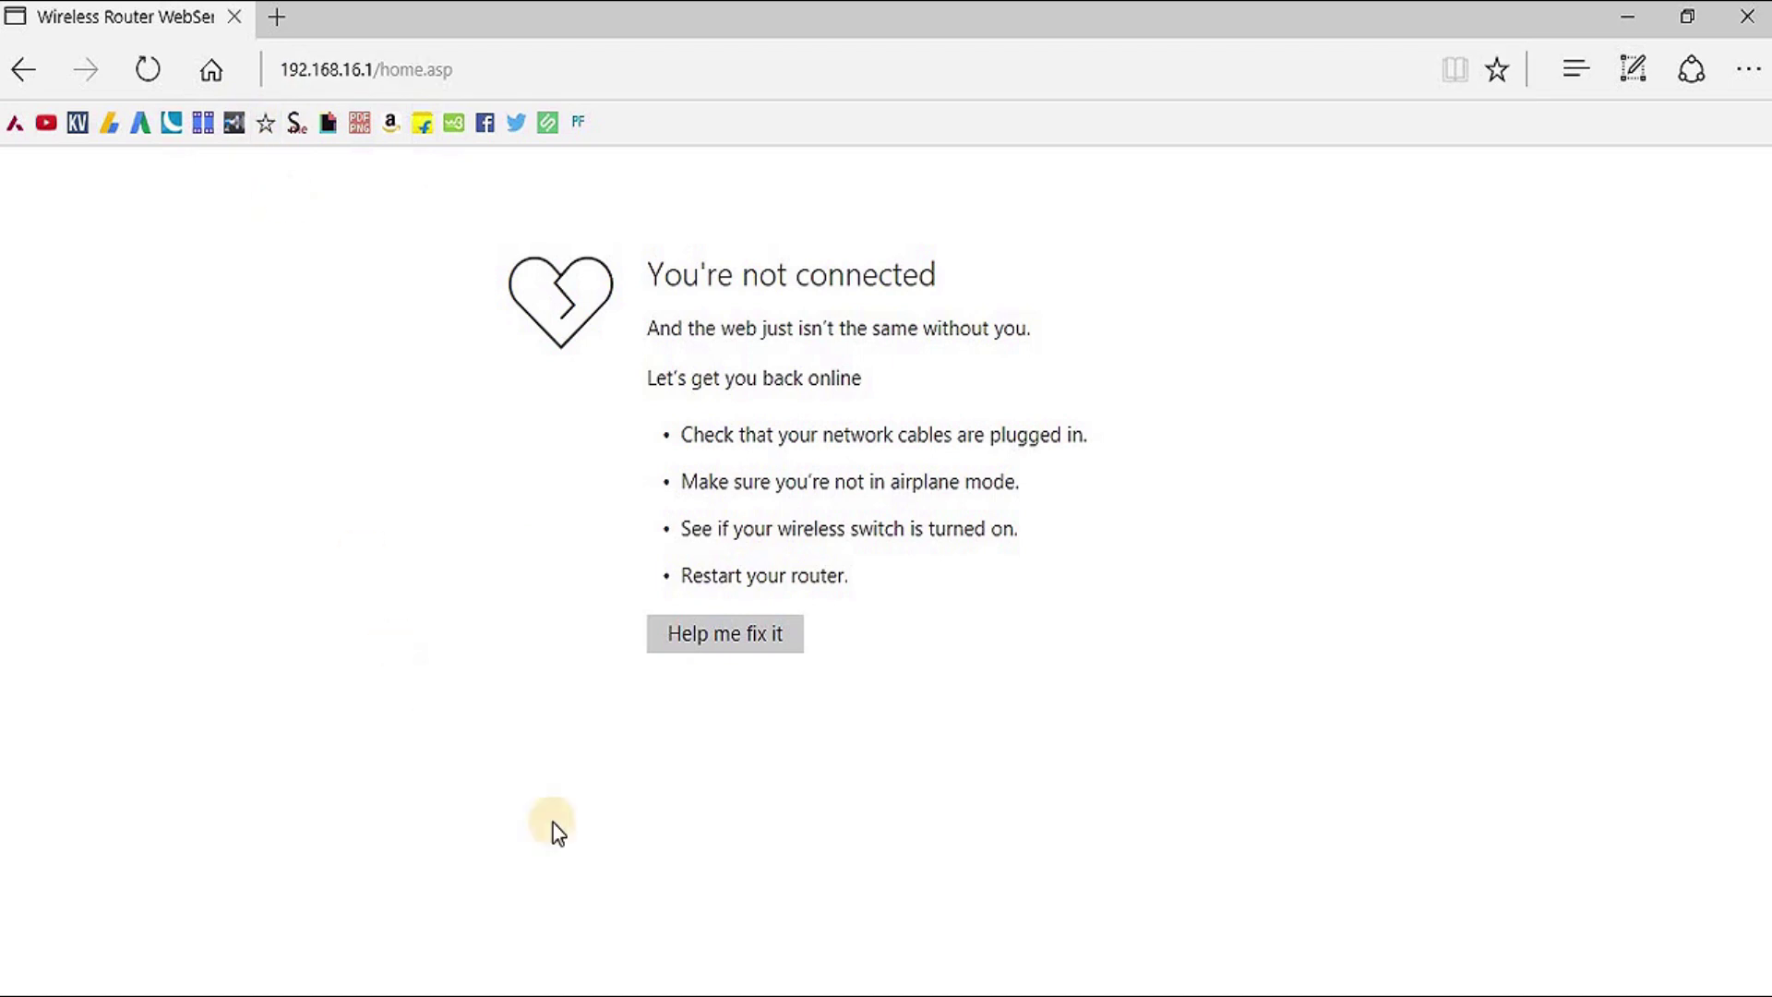
Go back and reload 192.168.16.1, signing in with the router's username and password
key(alt+Left)
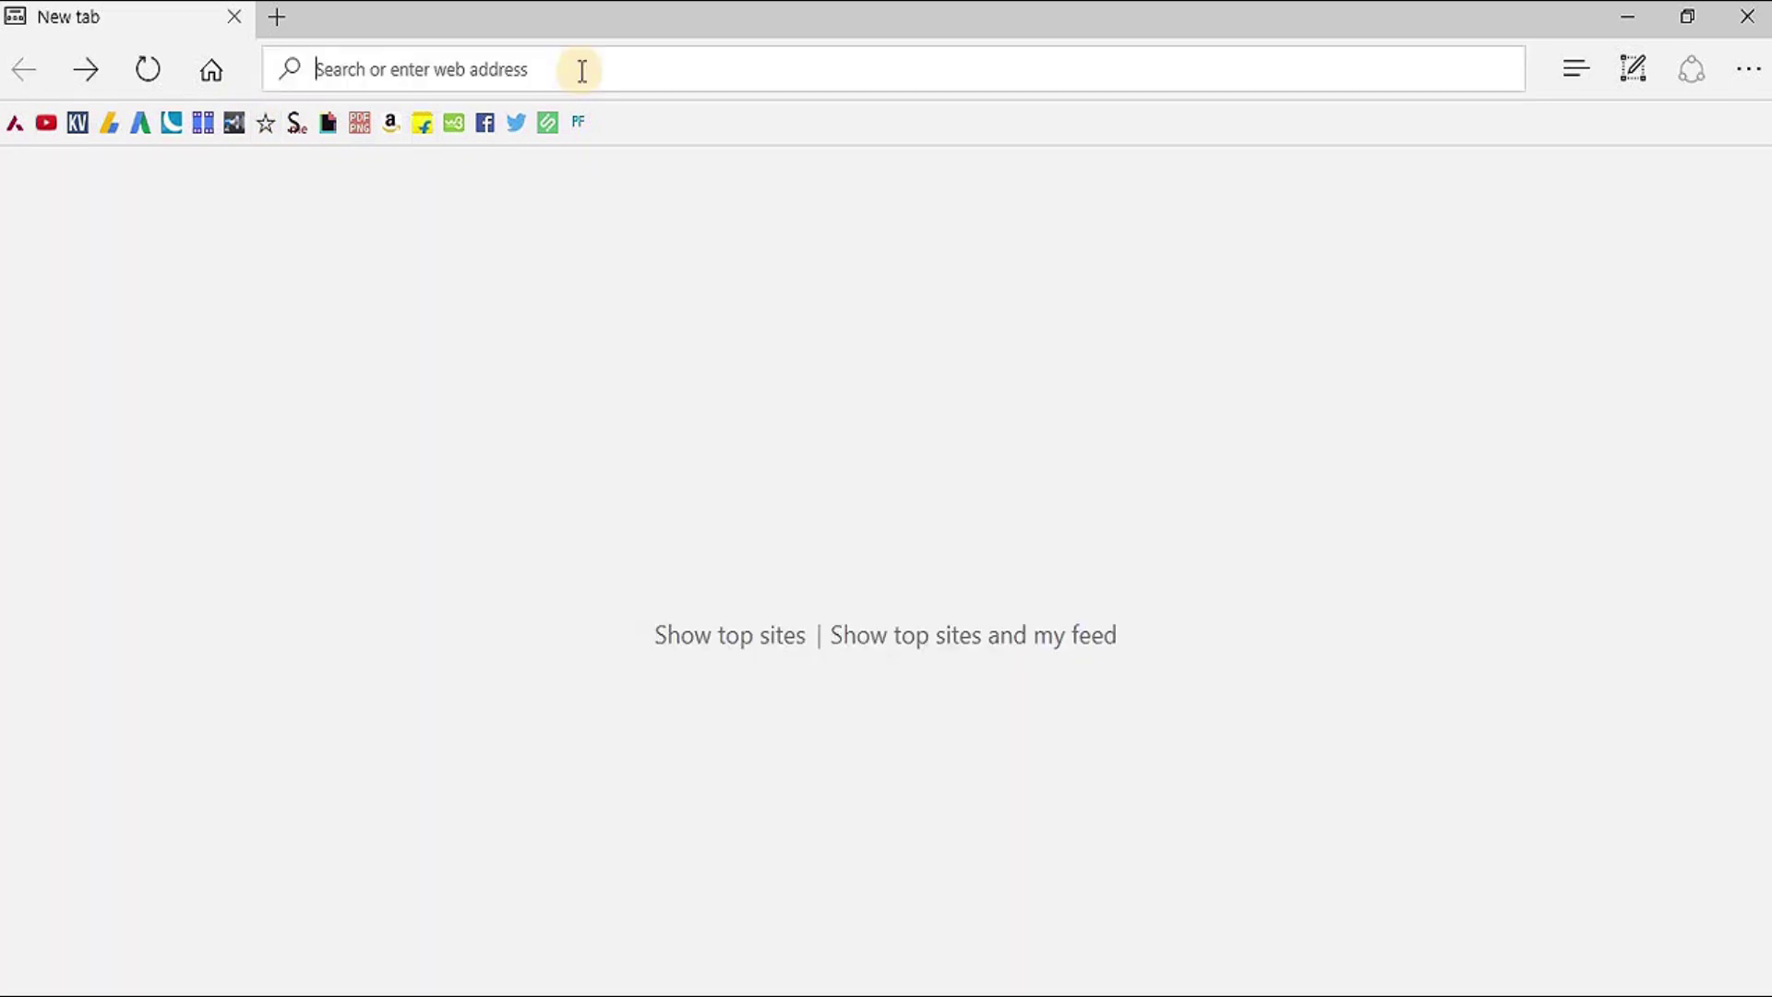
text(192.168.16.1/)
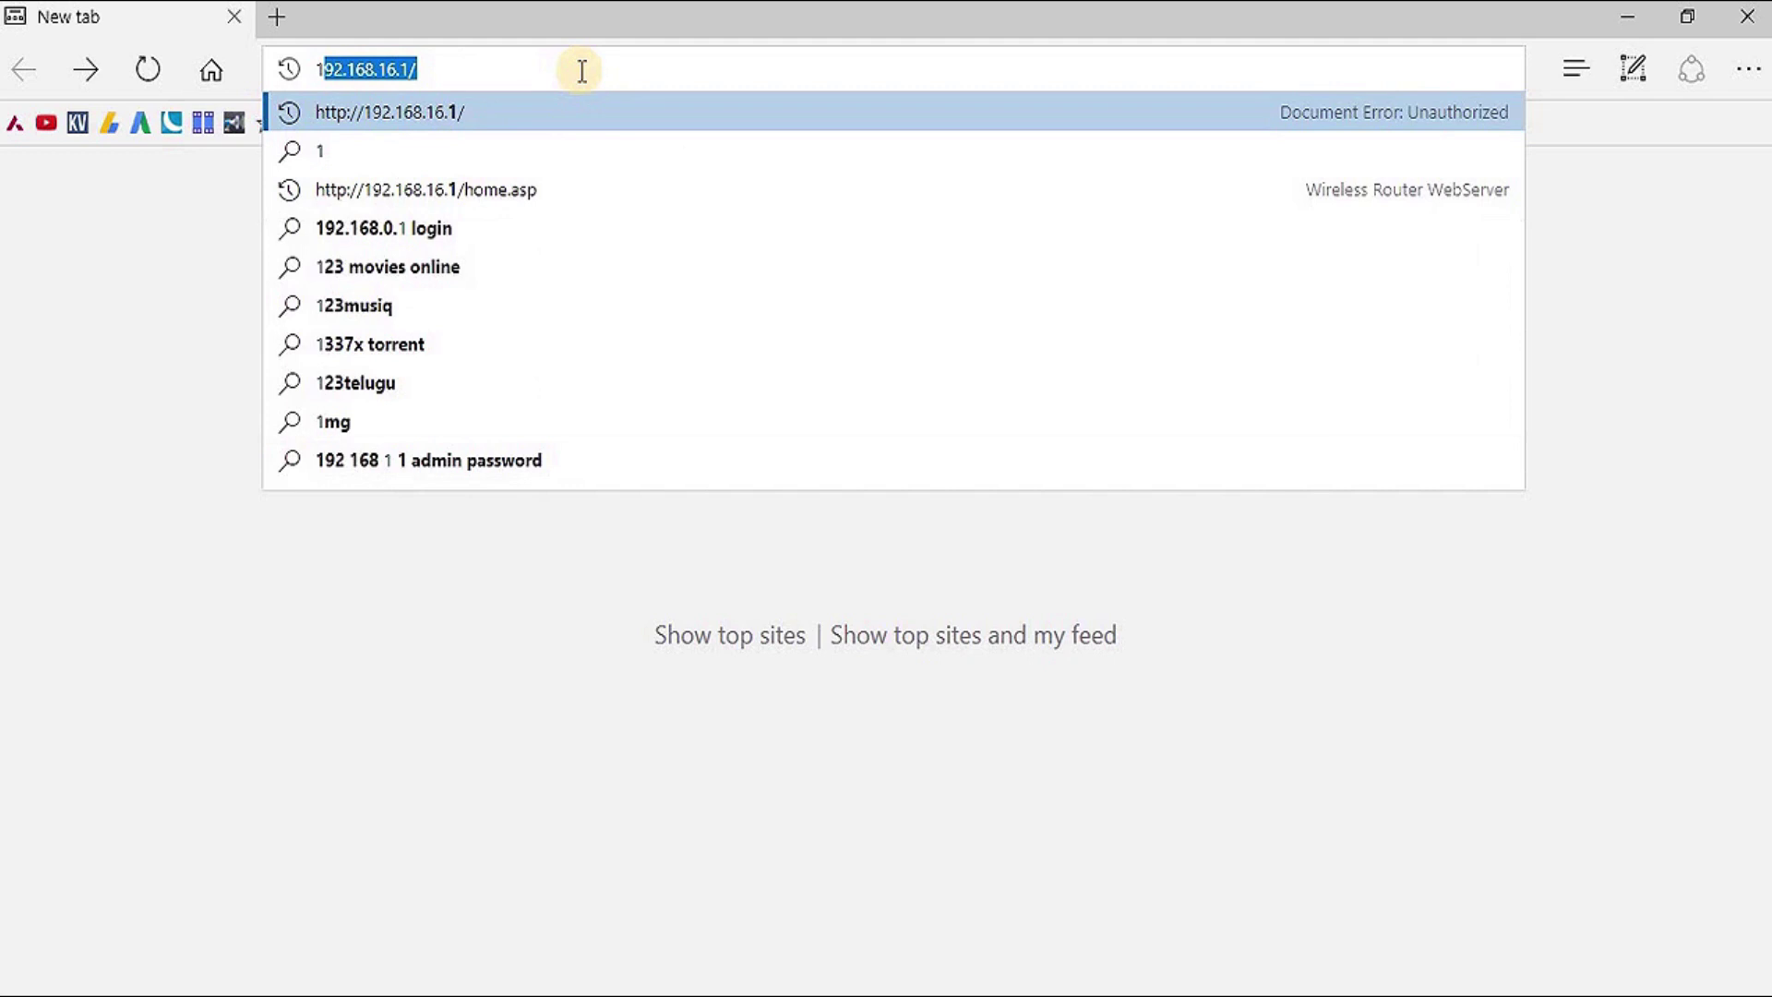
key(Return)
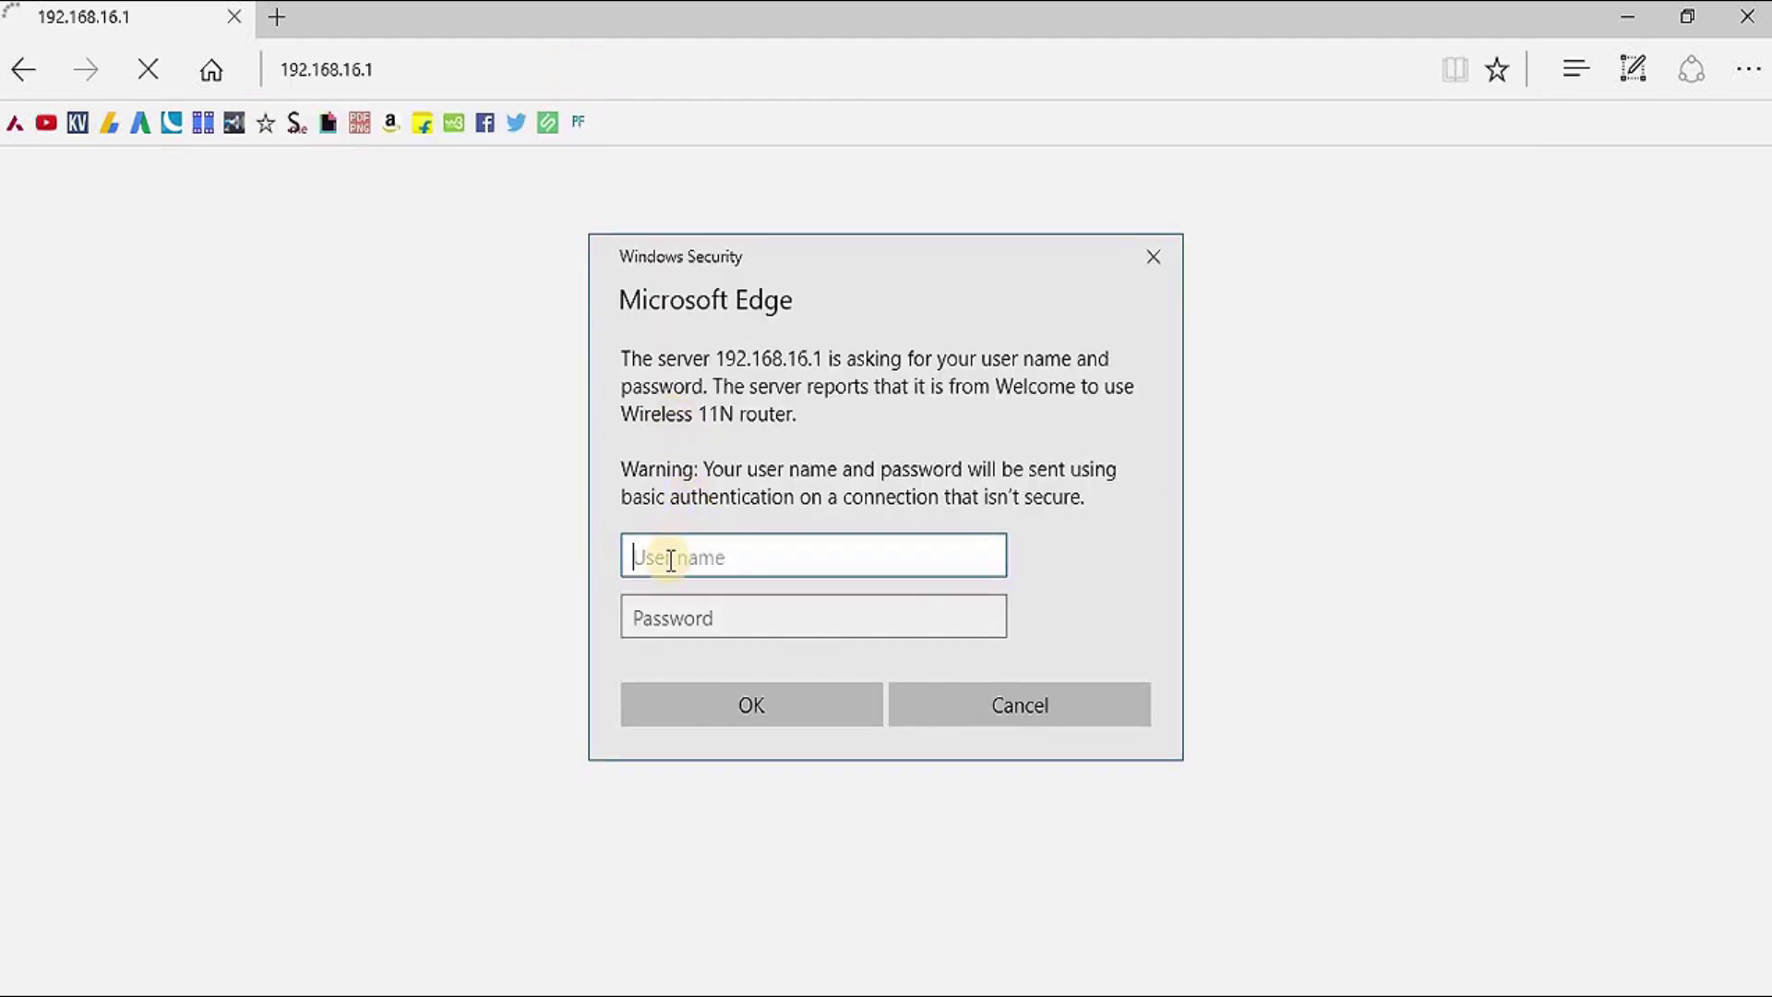
text(admin)
key(Tab)
text(admin123)
key(Return)
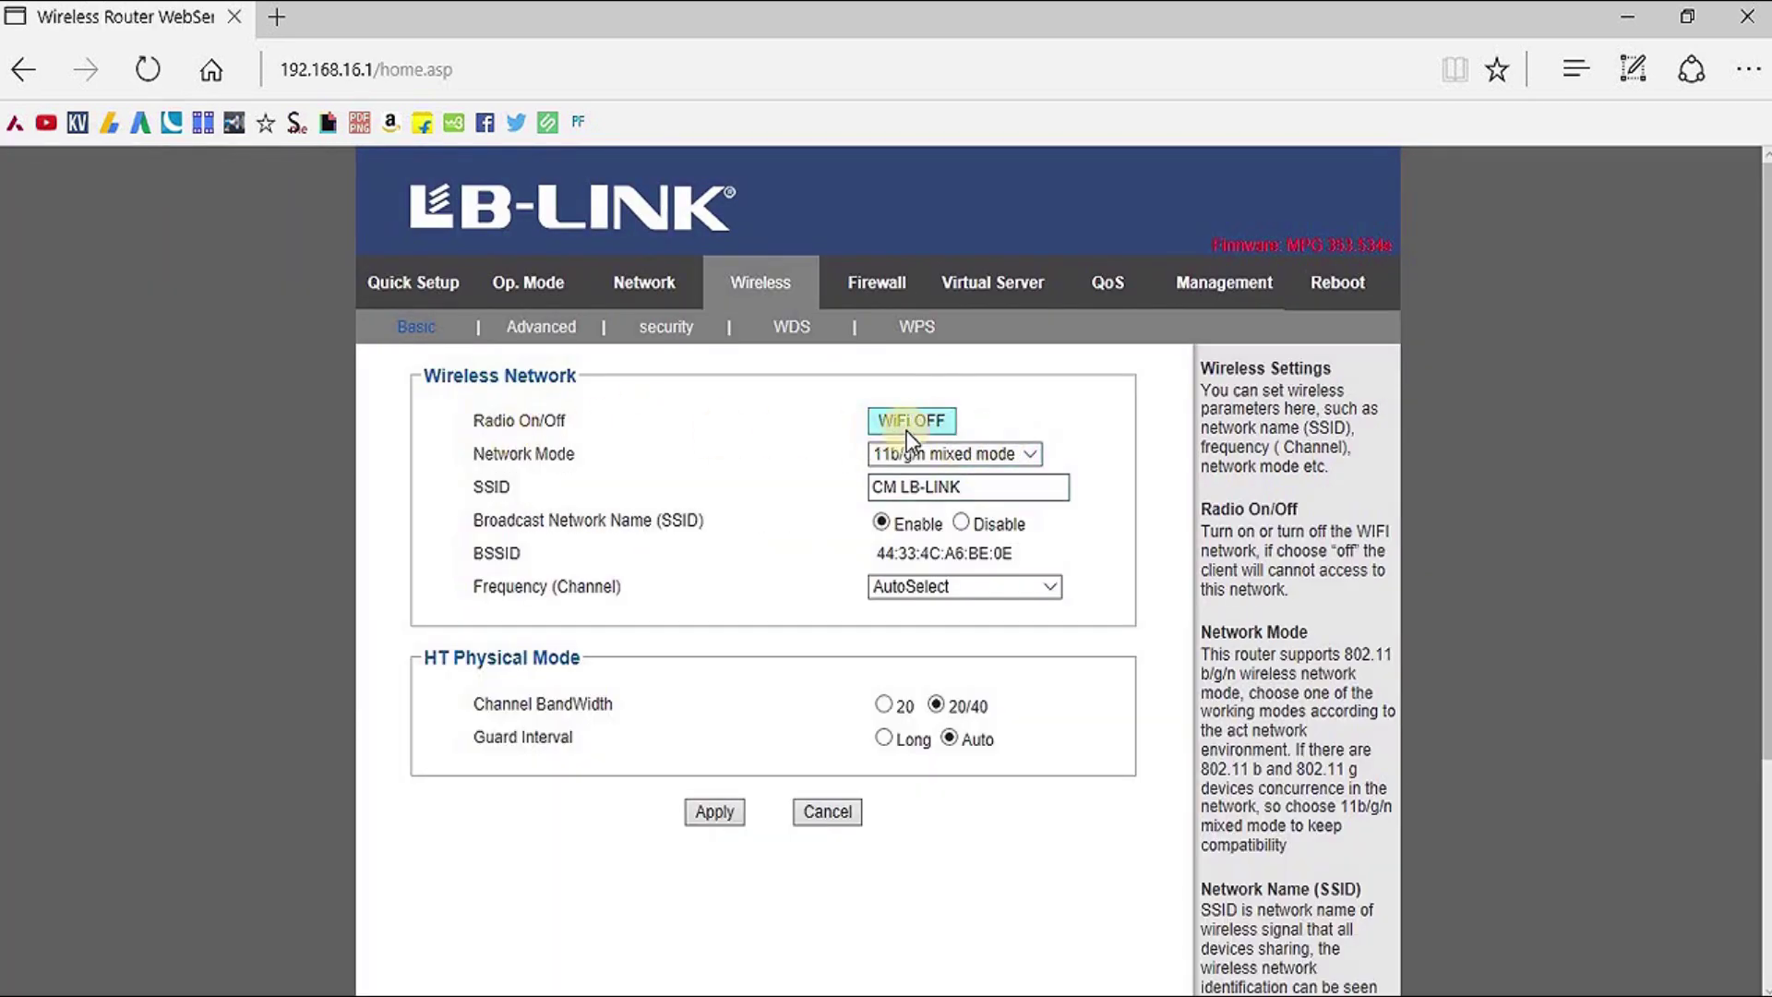
click(1031, 454)
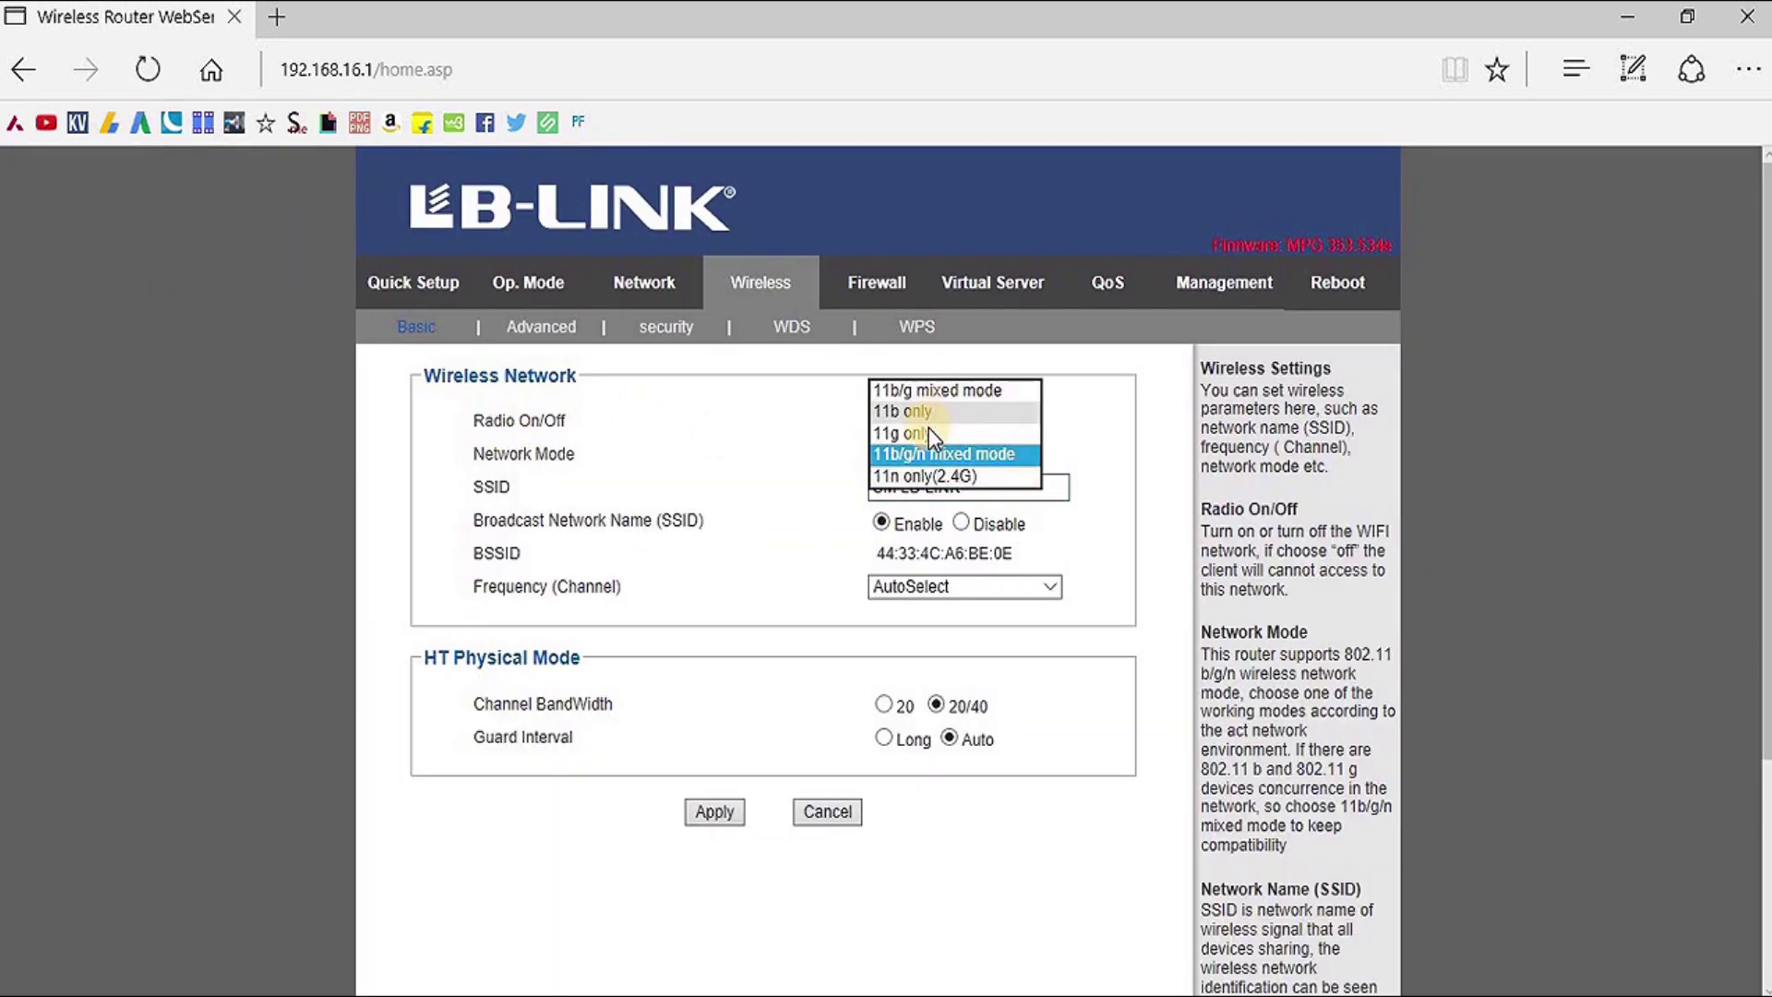
click(1153, 508)
drag(984, 487, 862, 484)
click(1033, 486)
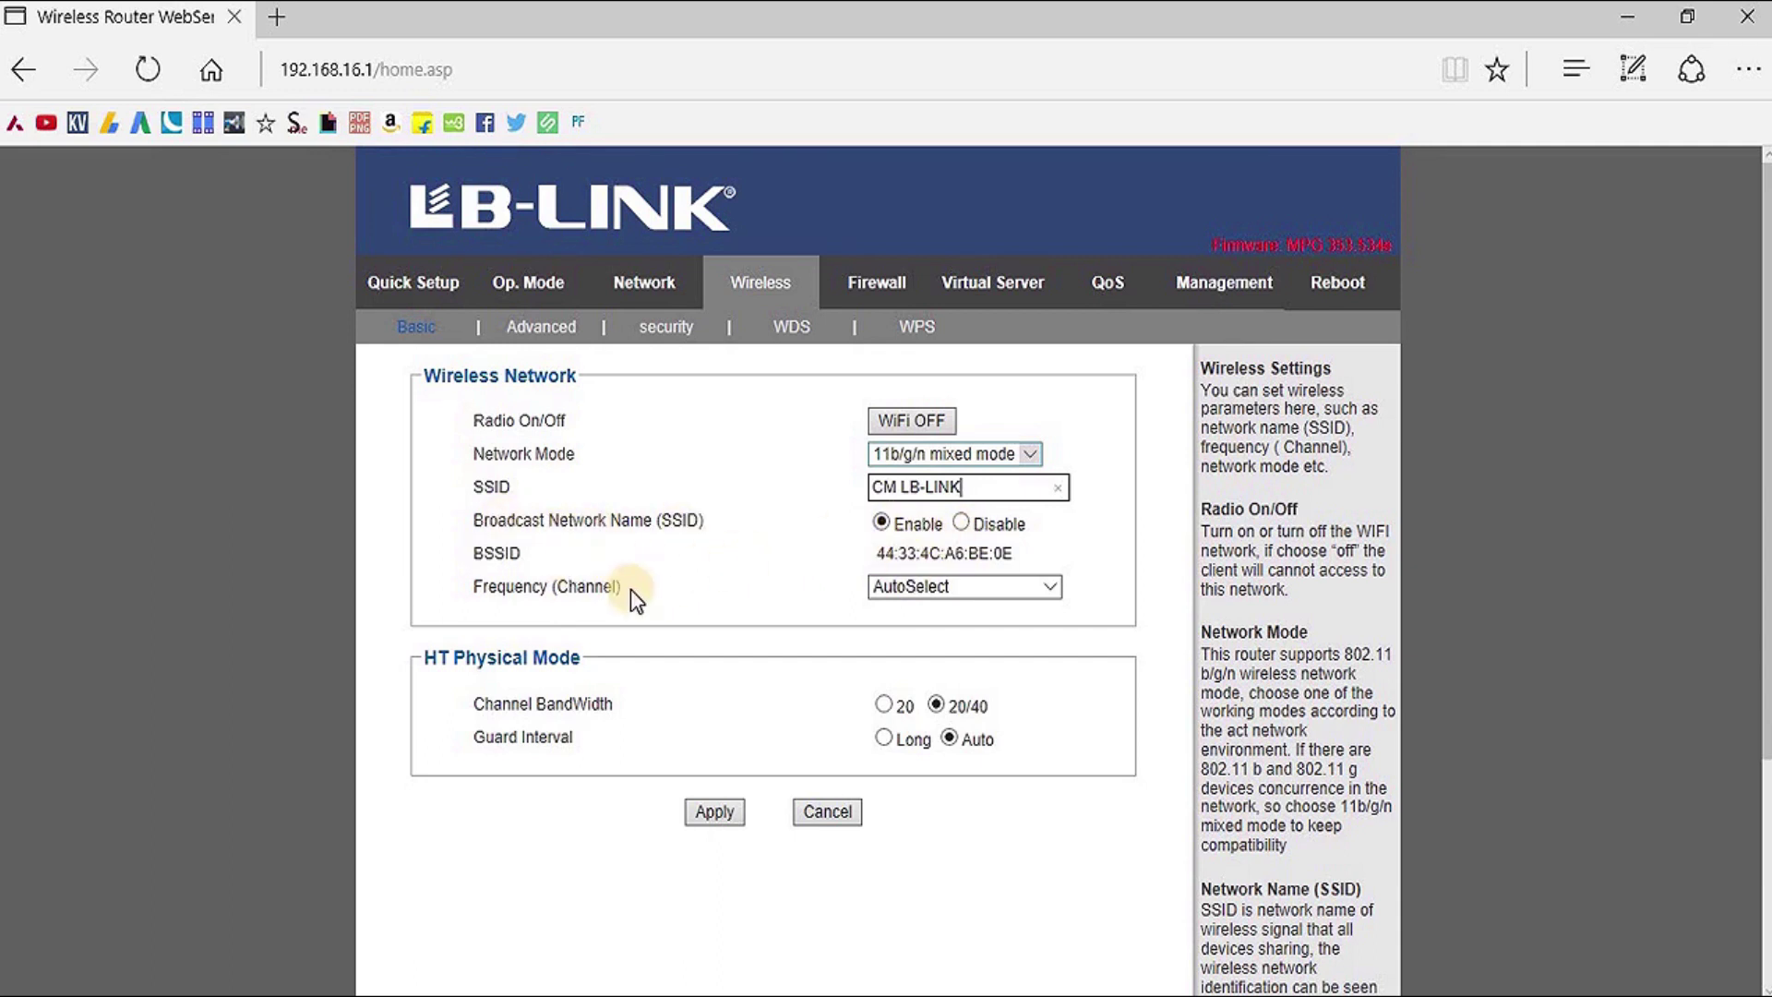
click(1047, 587)
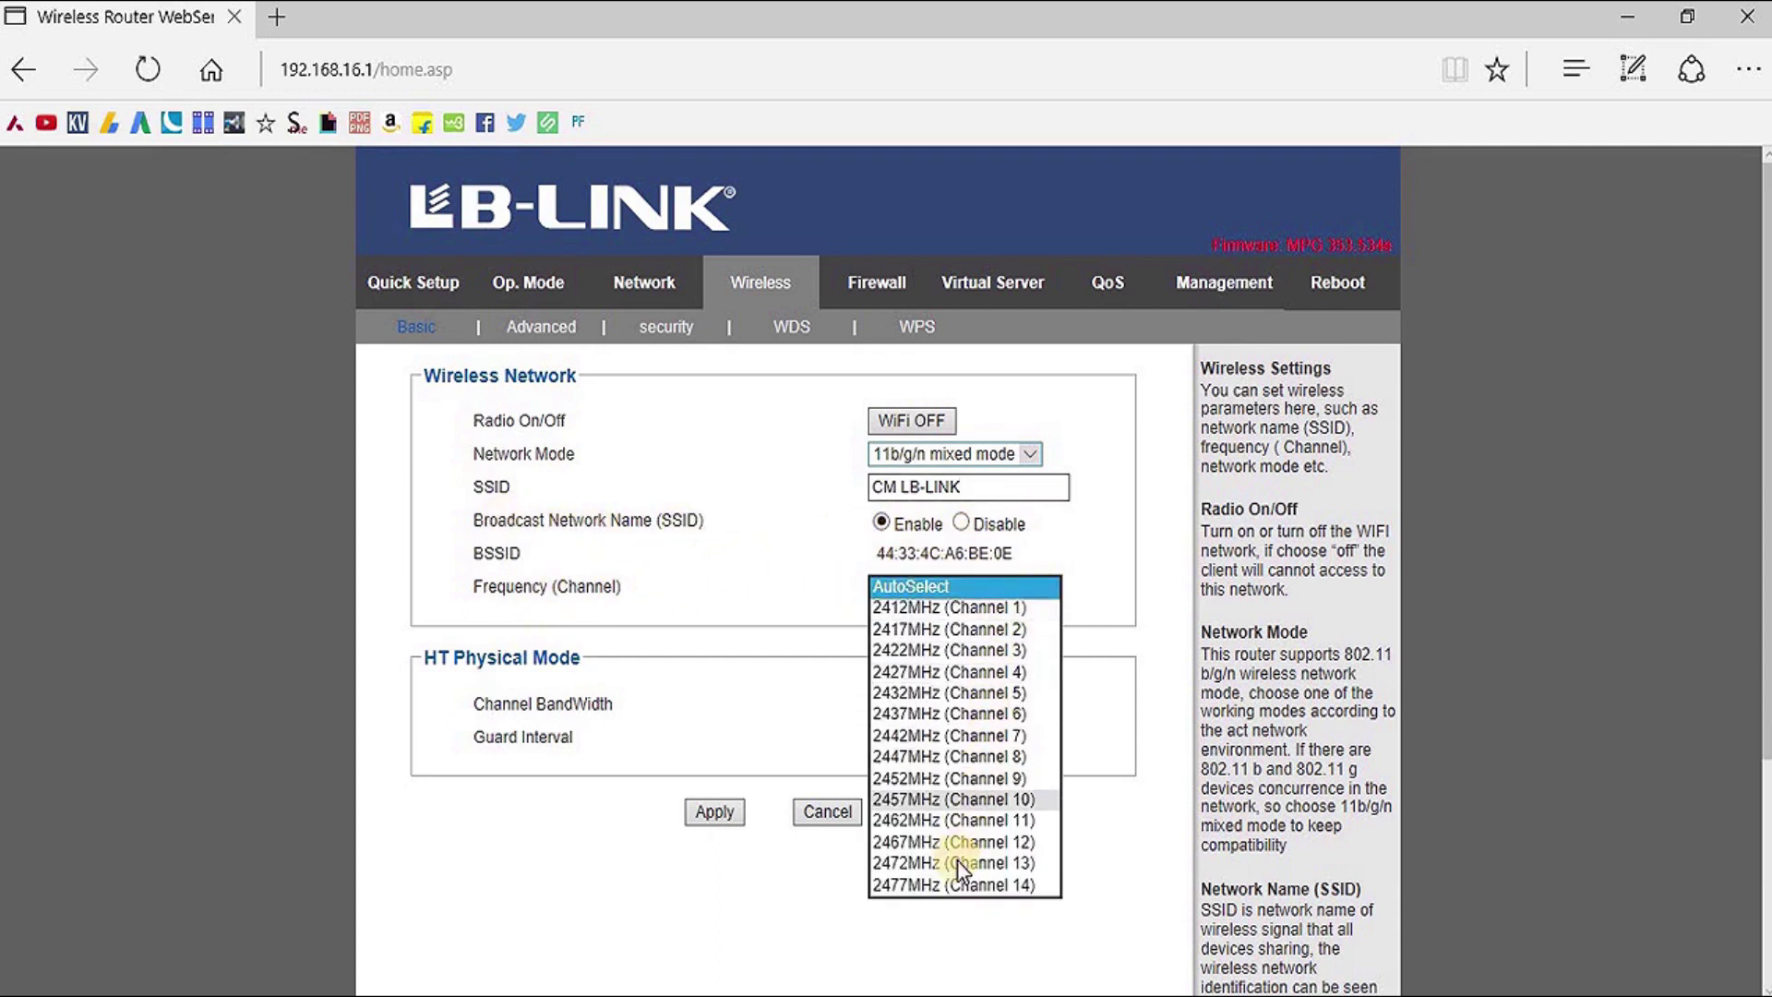
click(1103, 567)
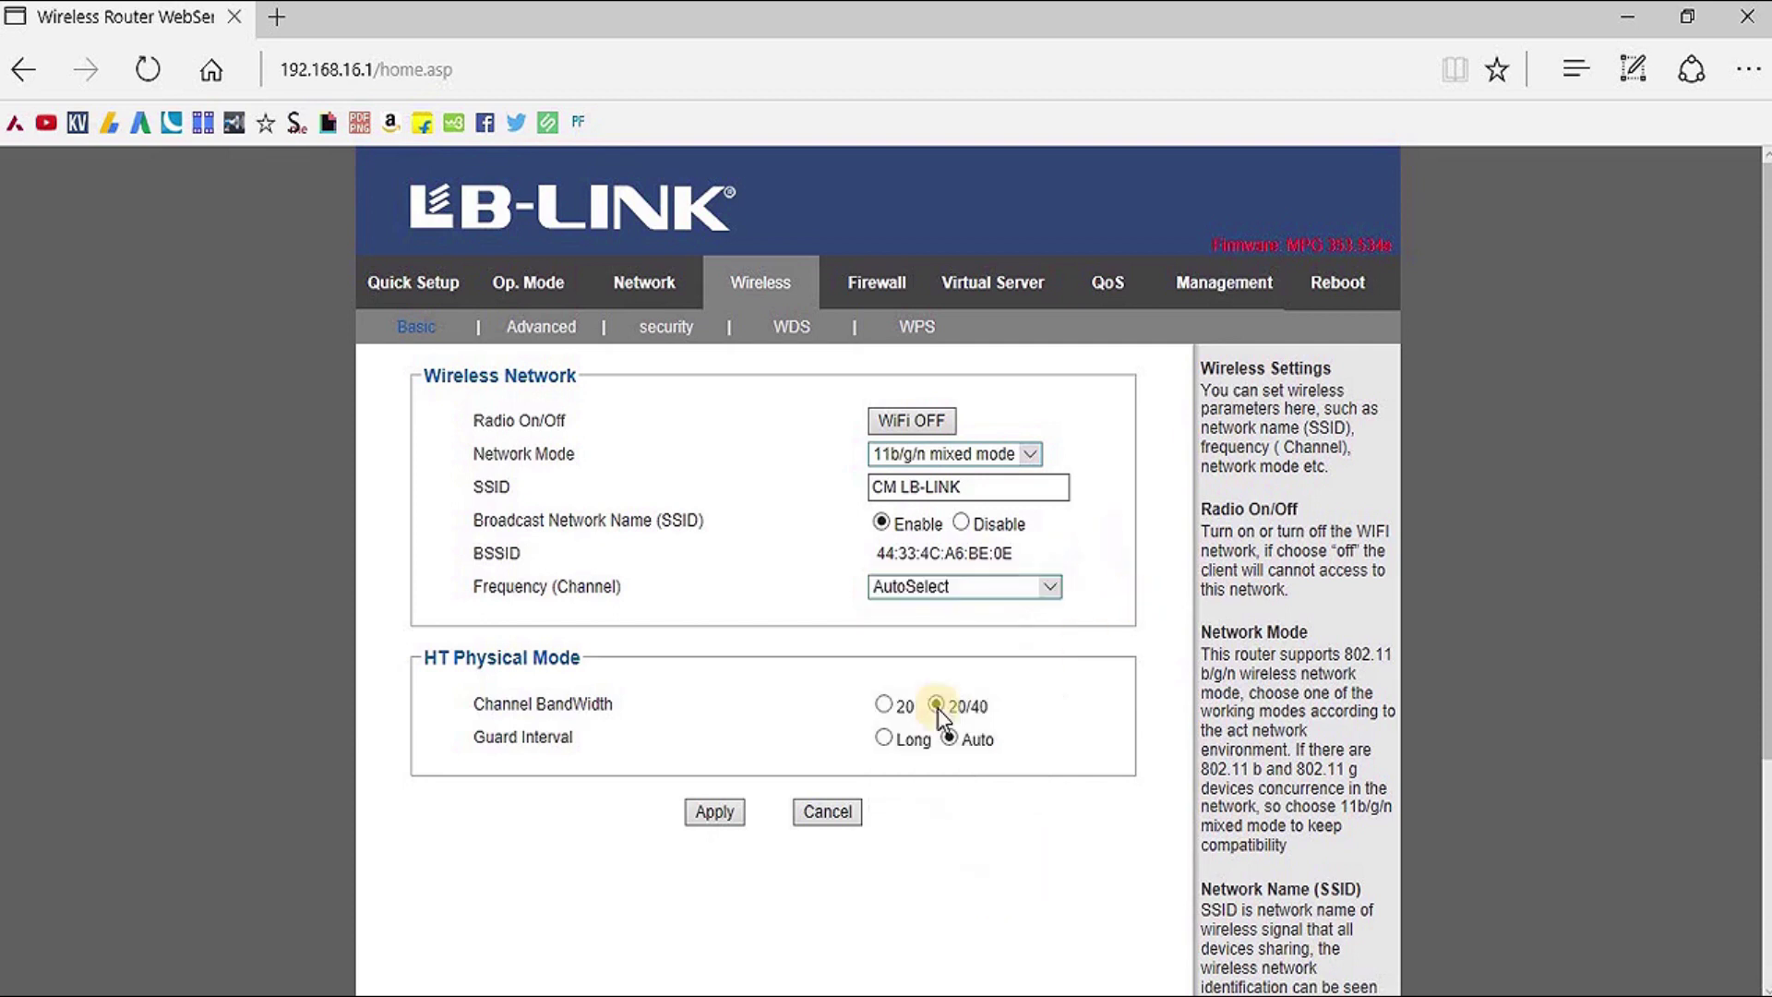
click(716, 813)
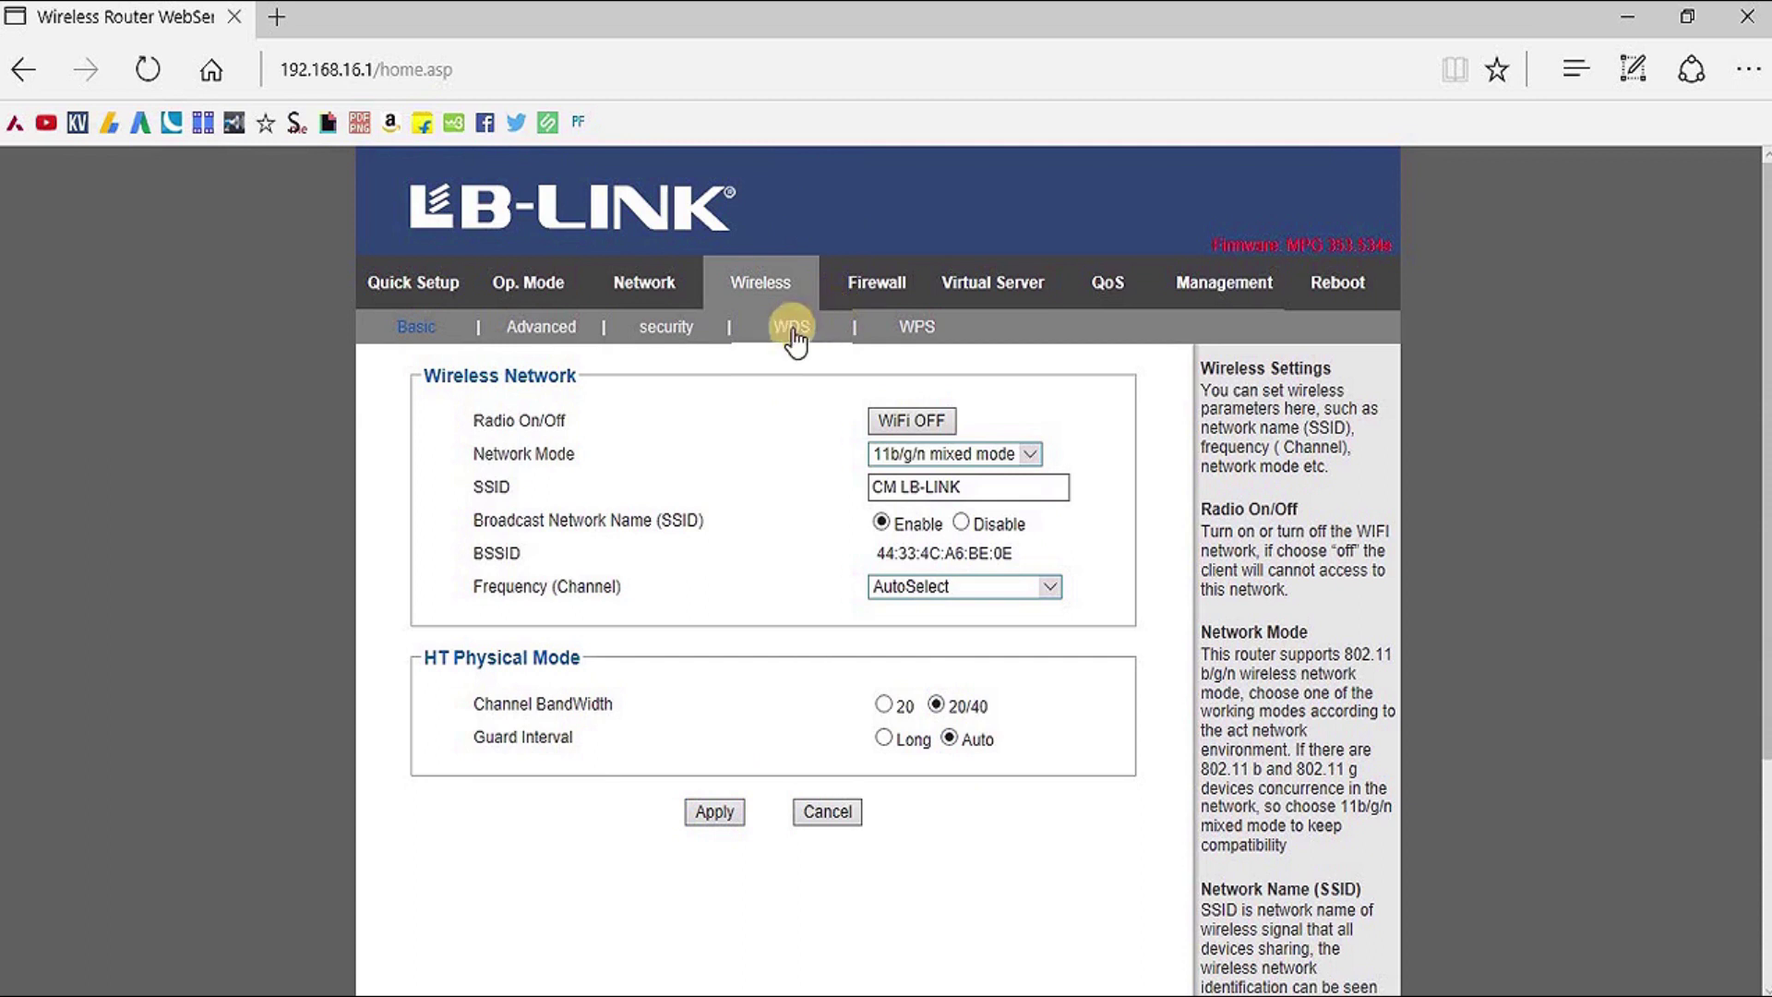
Look through the Advanced and Security wireless pages, then bring up WPS Config
click(544, 328)
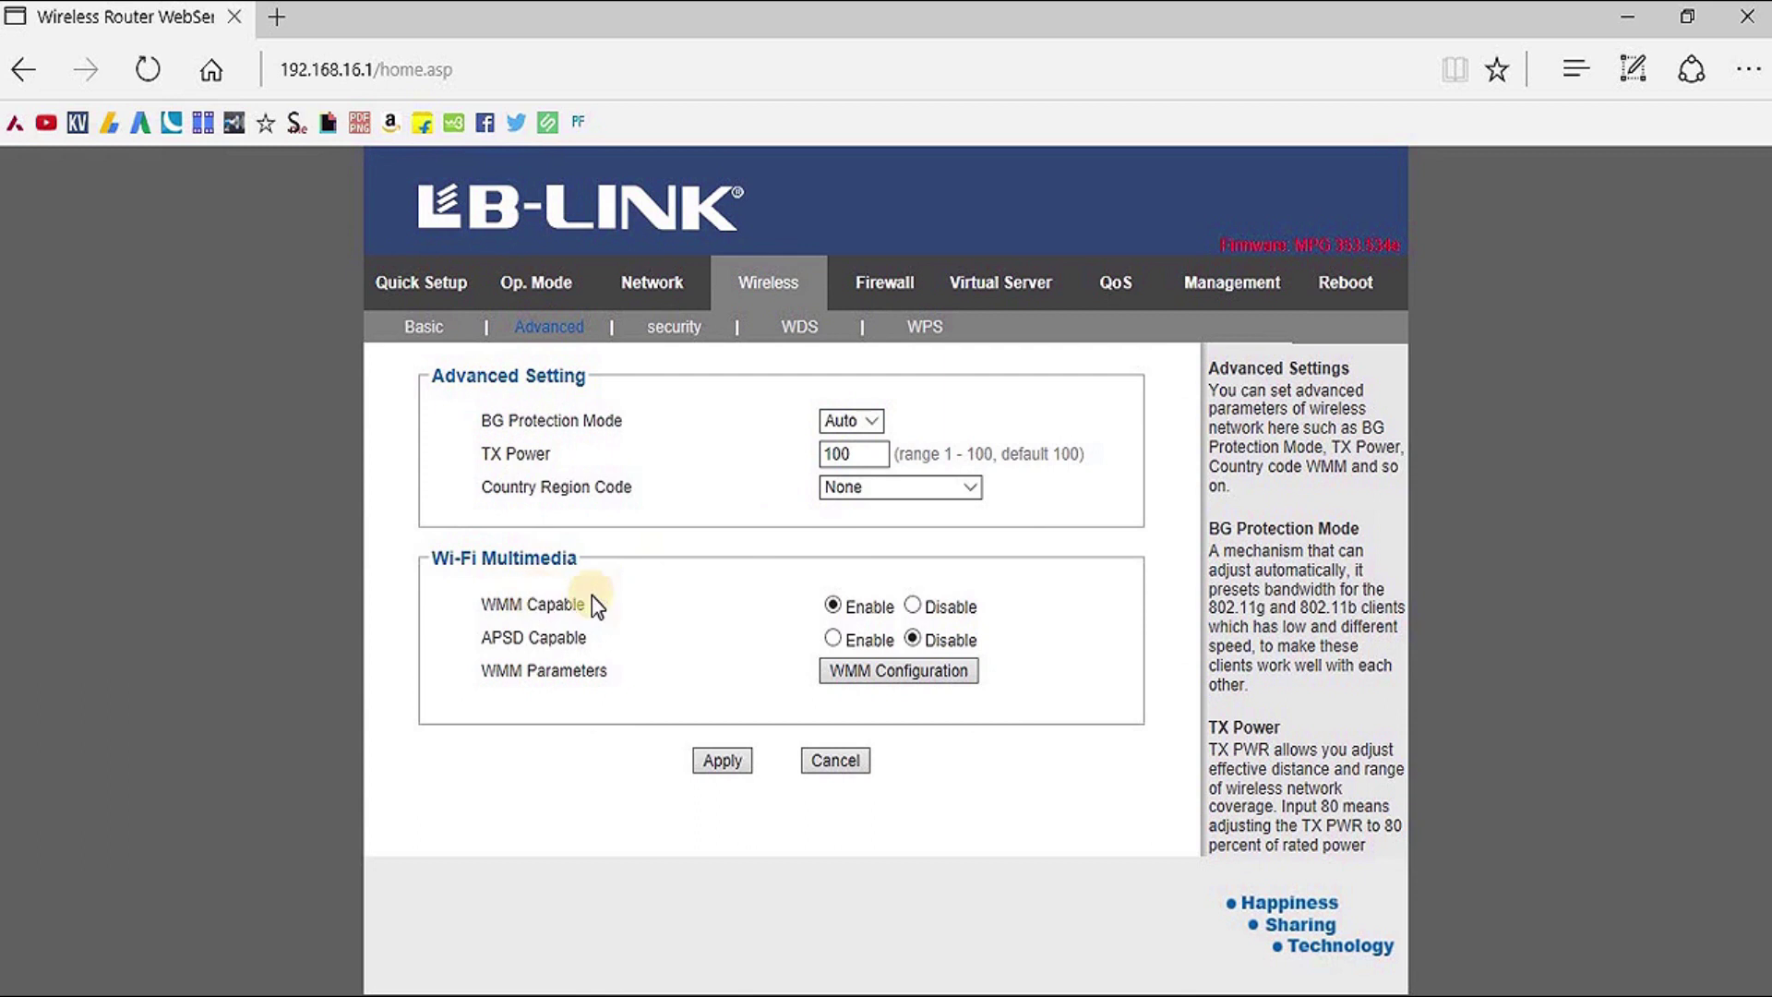
click(682, 327)
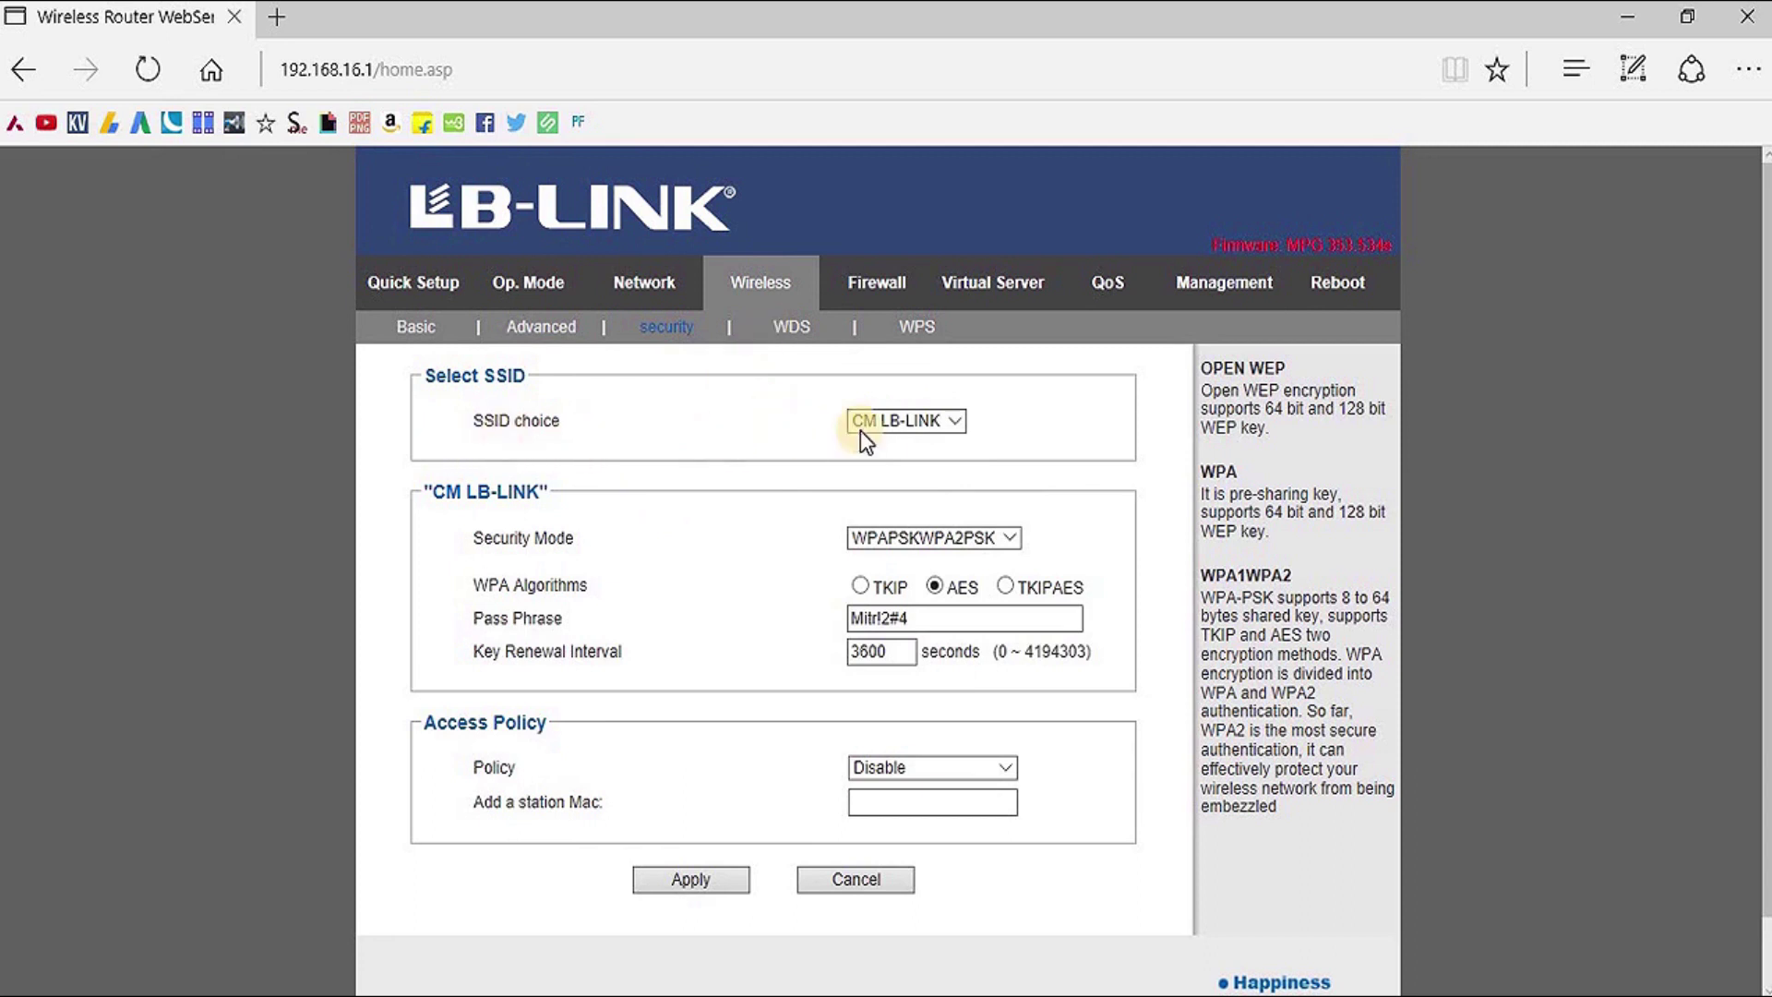
click(957, 422)
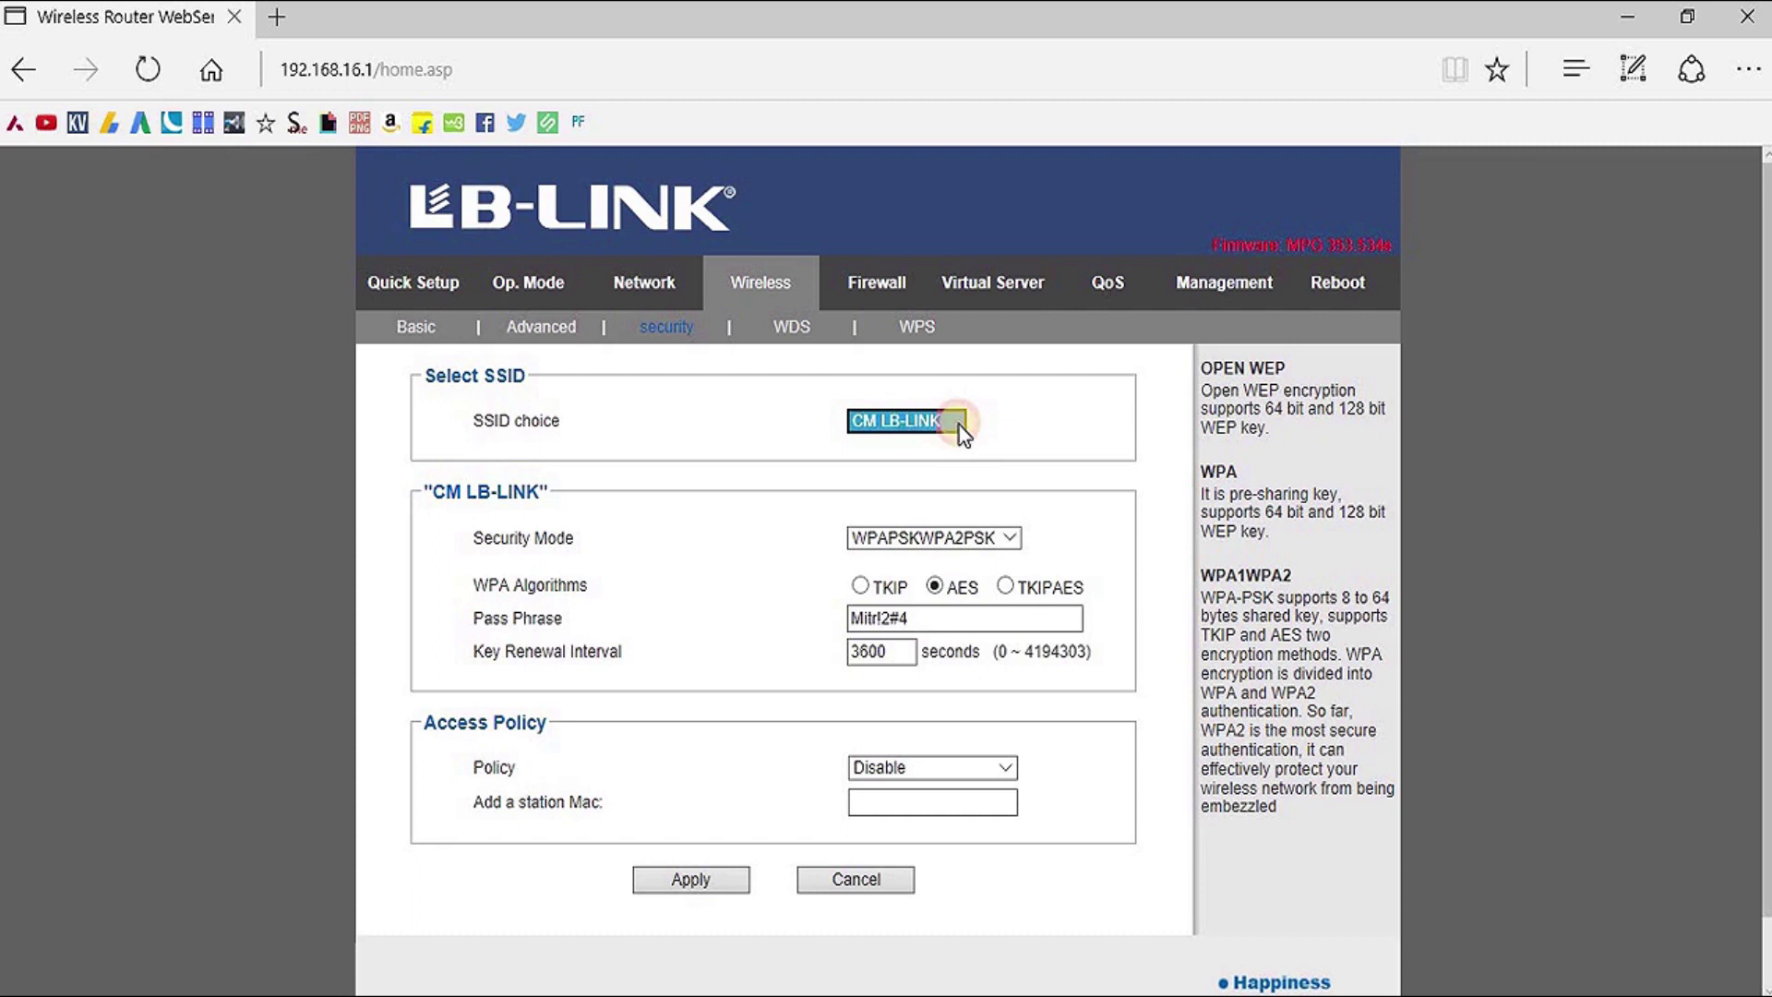
click(1021, 417)
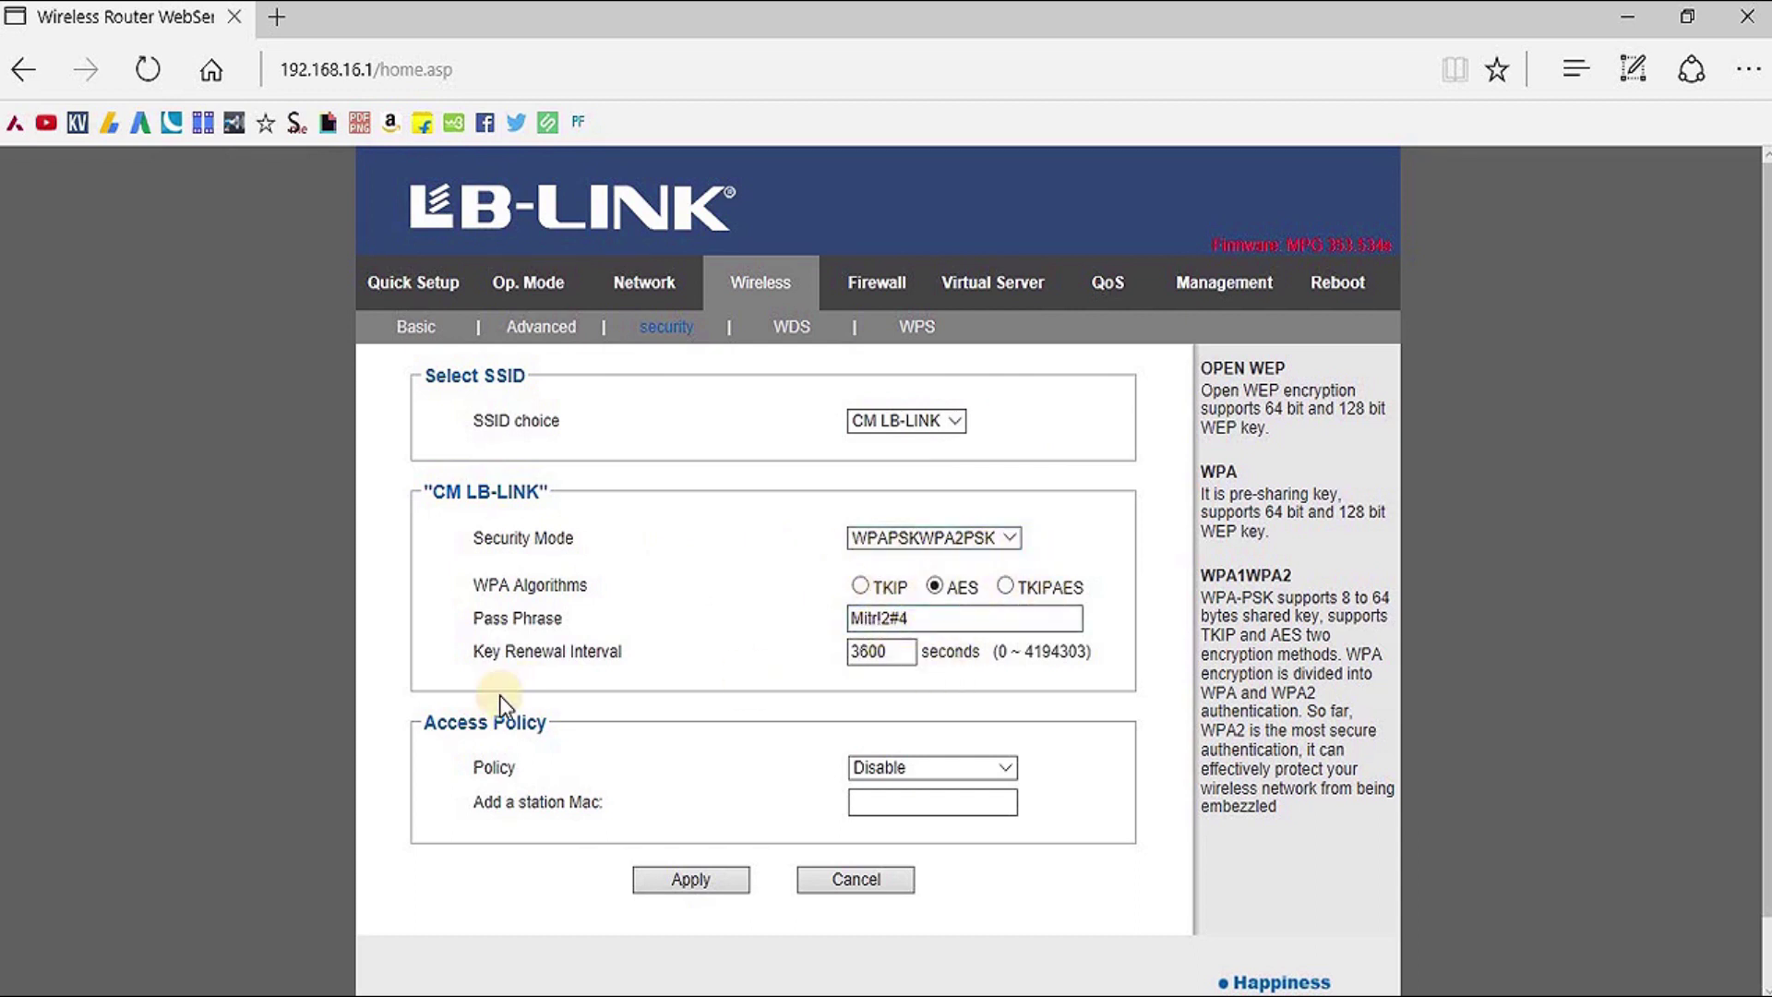
scroll(712, 735, down, 1)
click(916, 252)
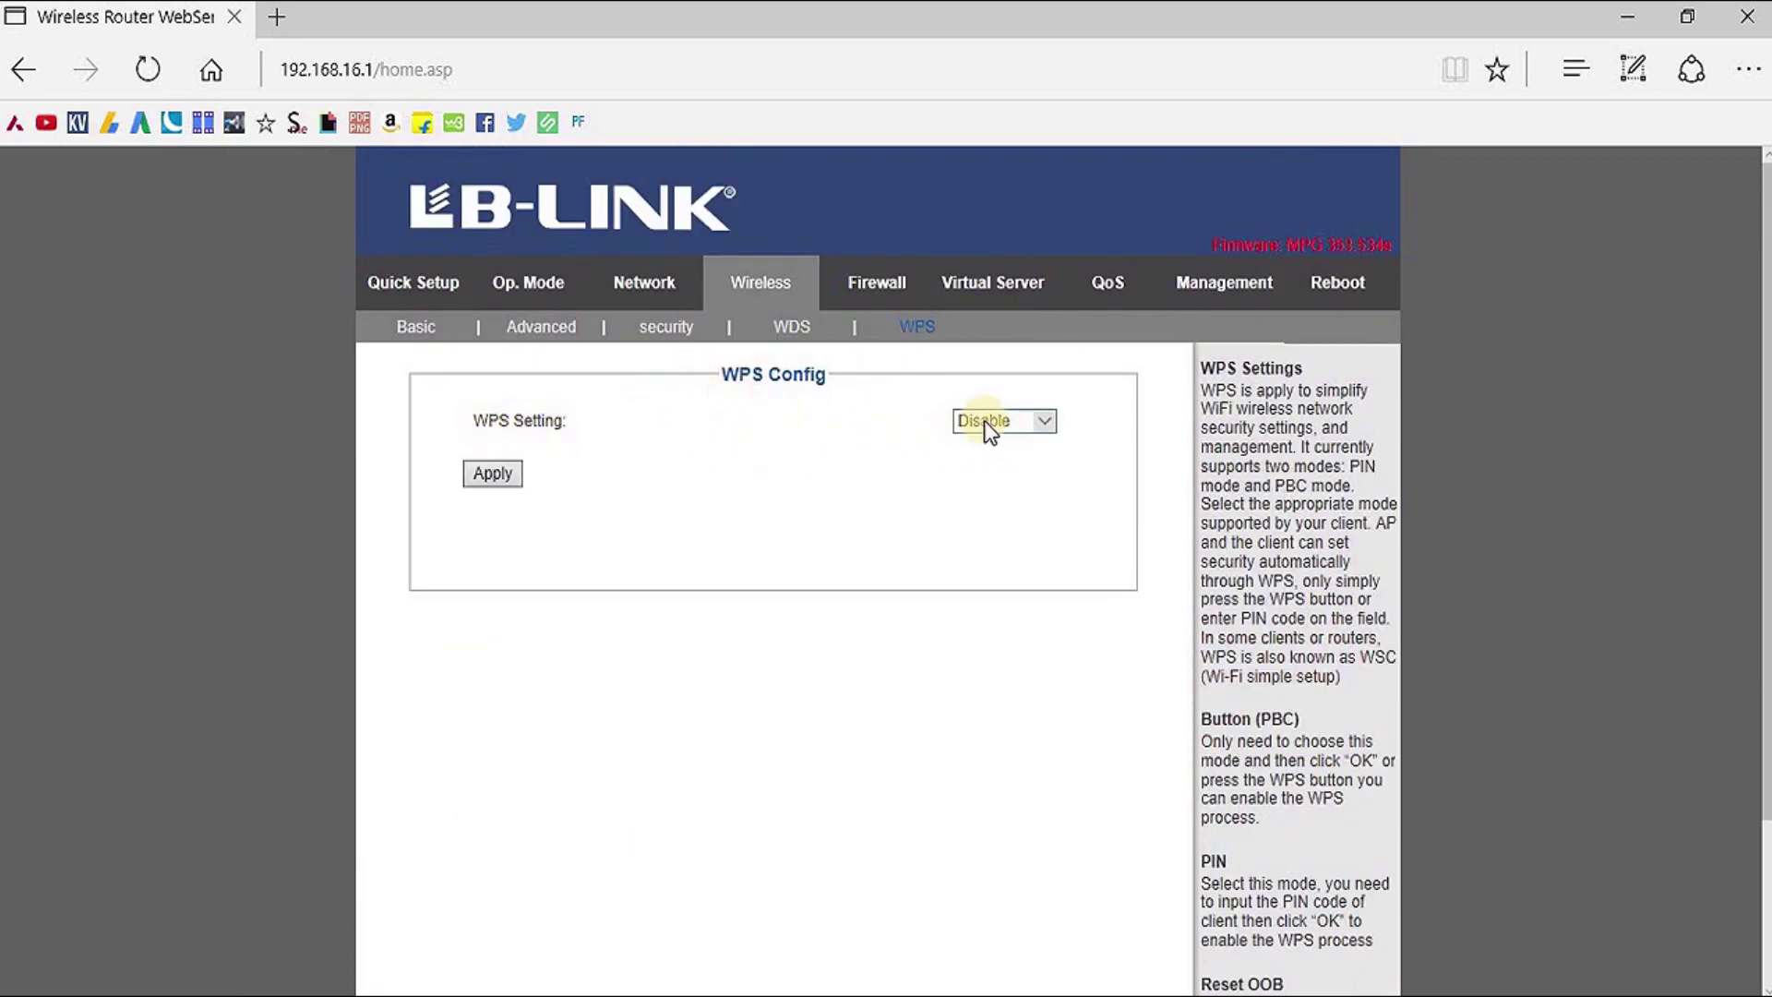
Keep WPS Setting at Disable and move to the Firewall IP/PORT filter page
click(1050, 421)
click(1116, 408)
click(876, 288)
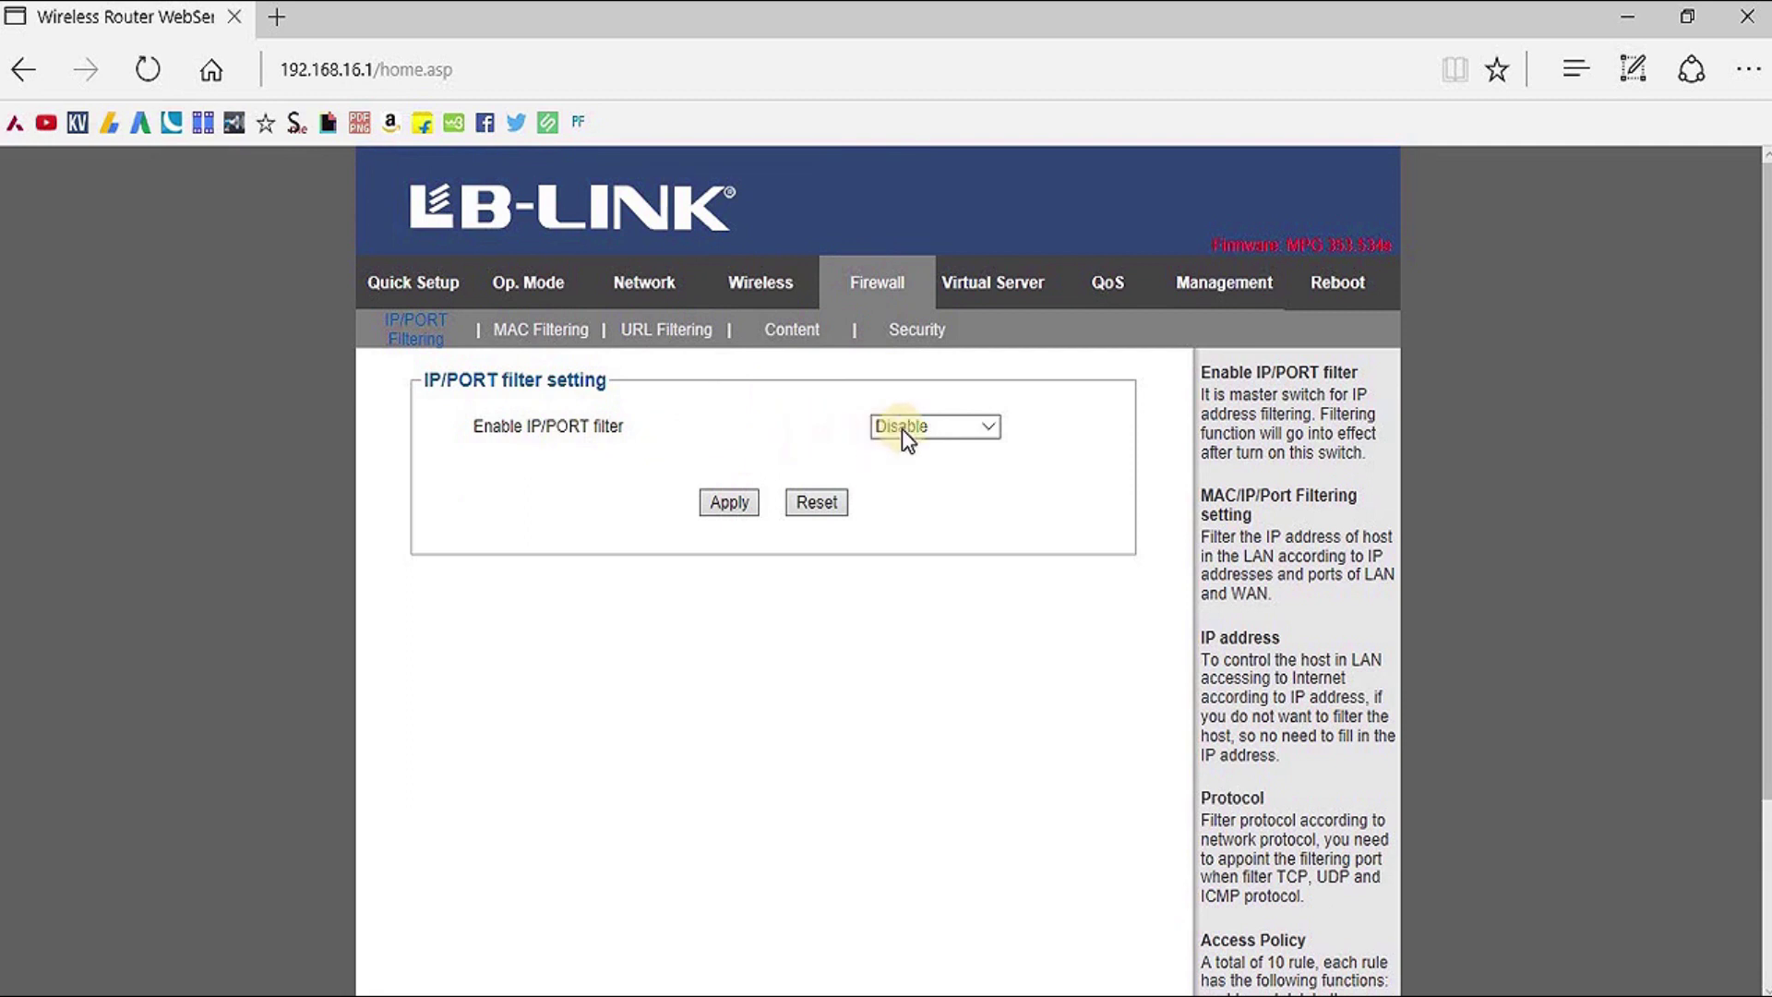
Keep the IP/PORT filter at Disable, view the Virtual Server DMZ page, then QoS Setup
click(986, 430)
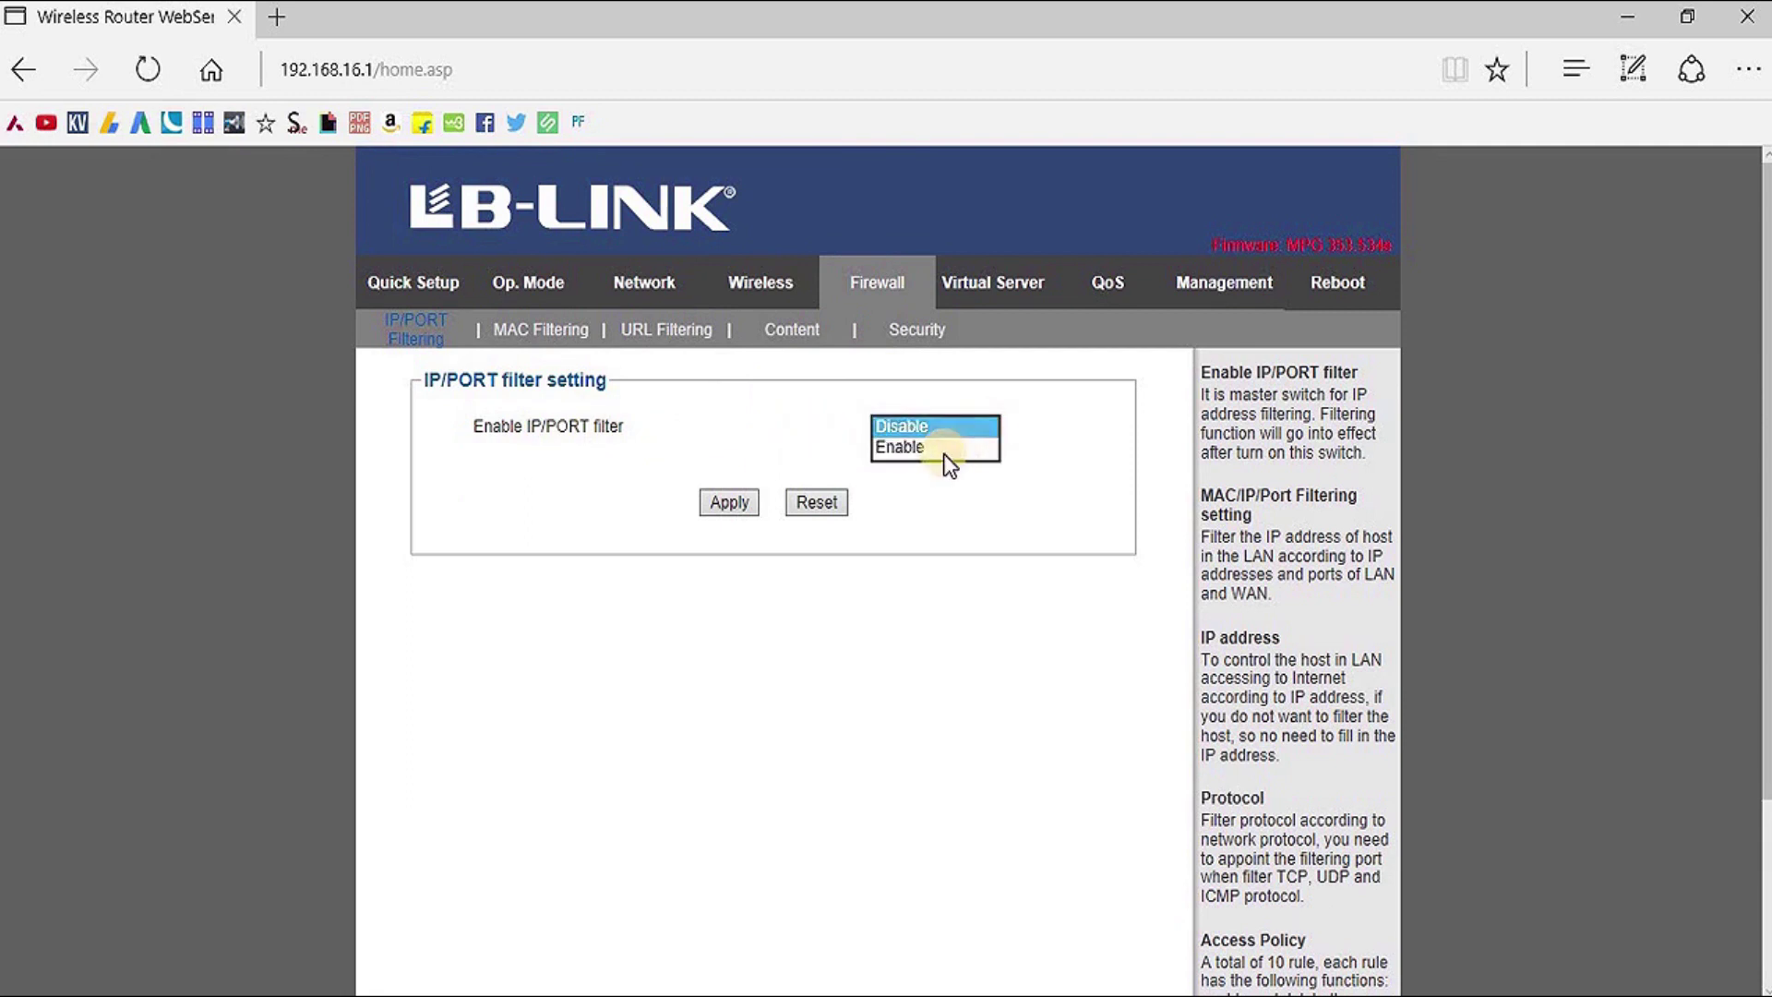
click(1067, 427)
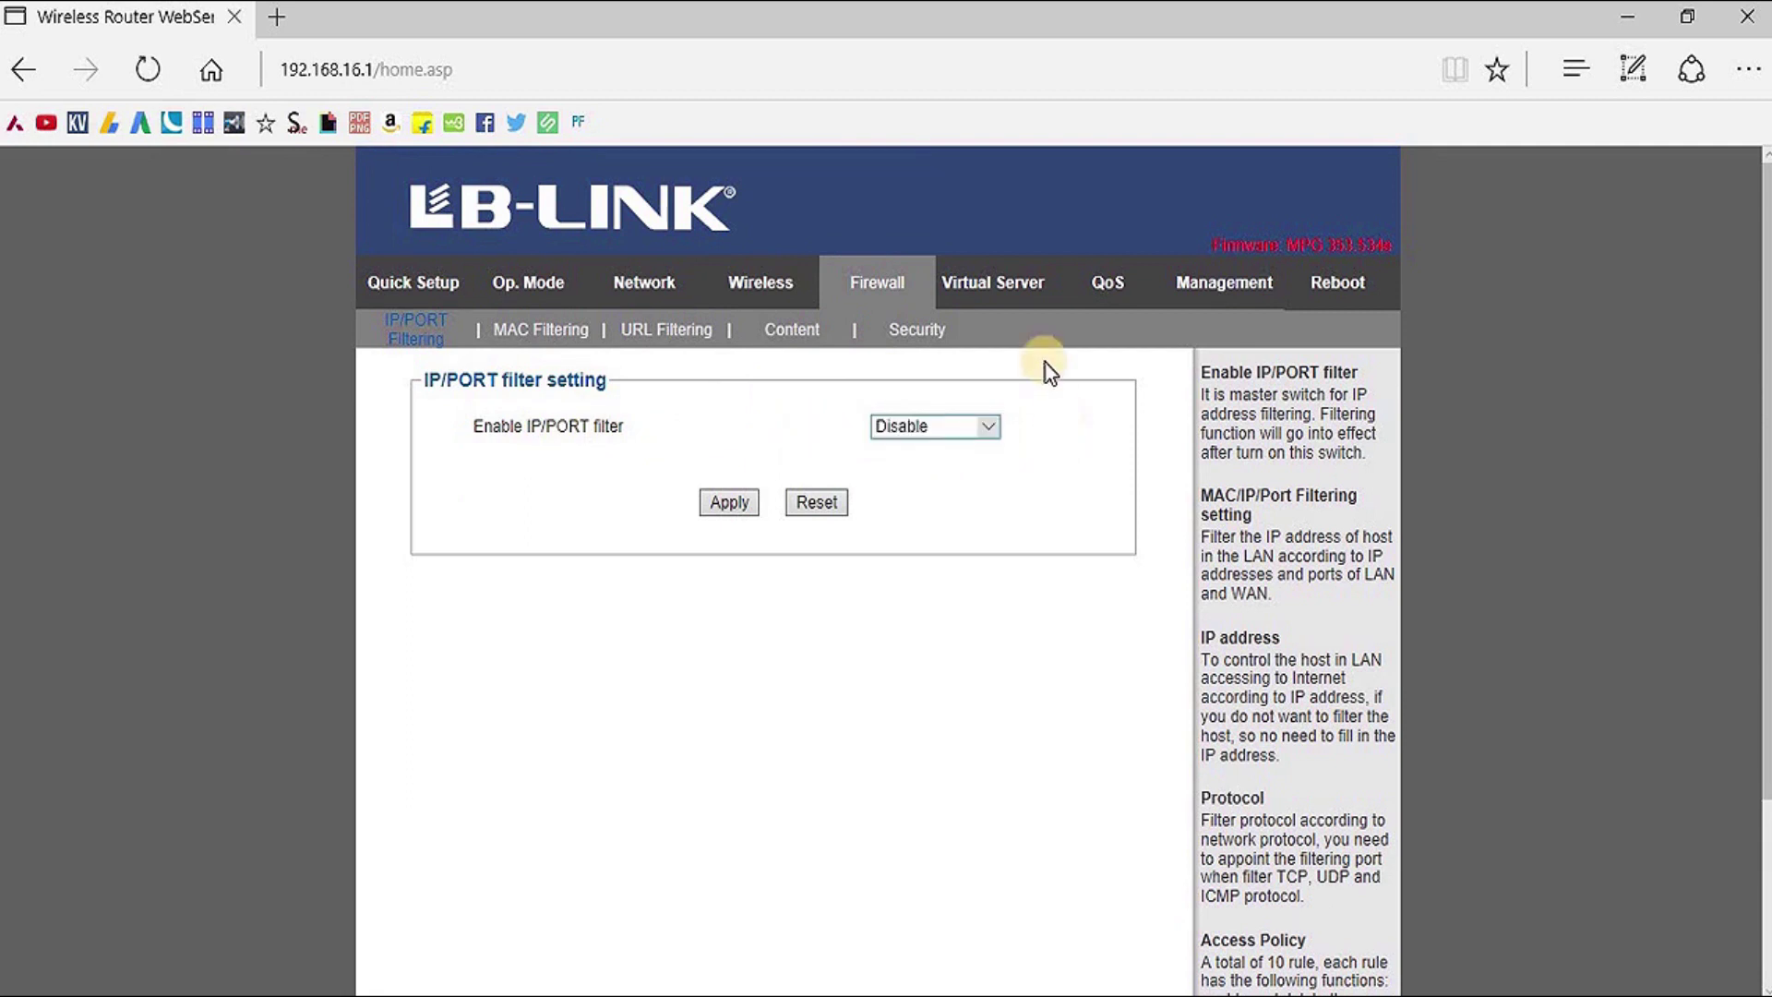
click(978, 290)
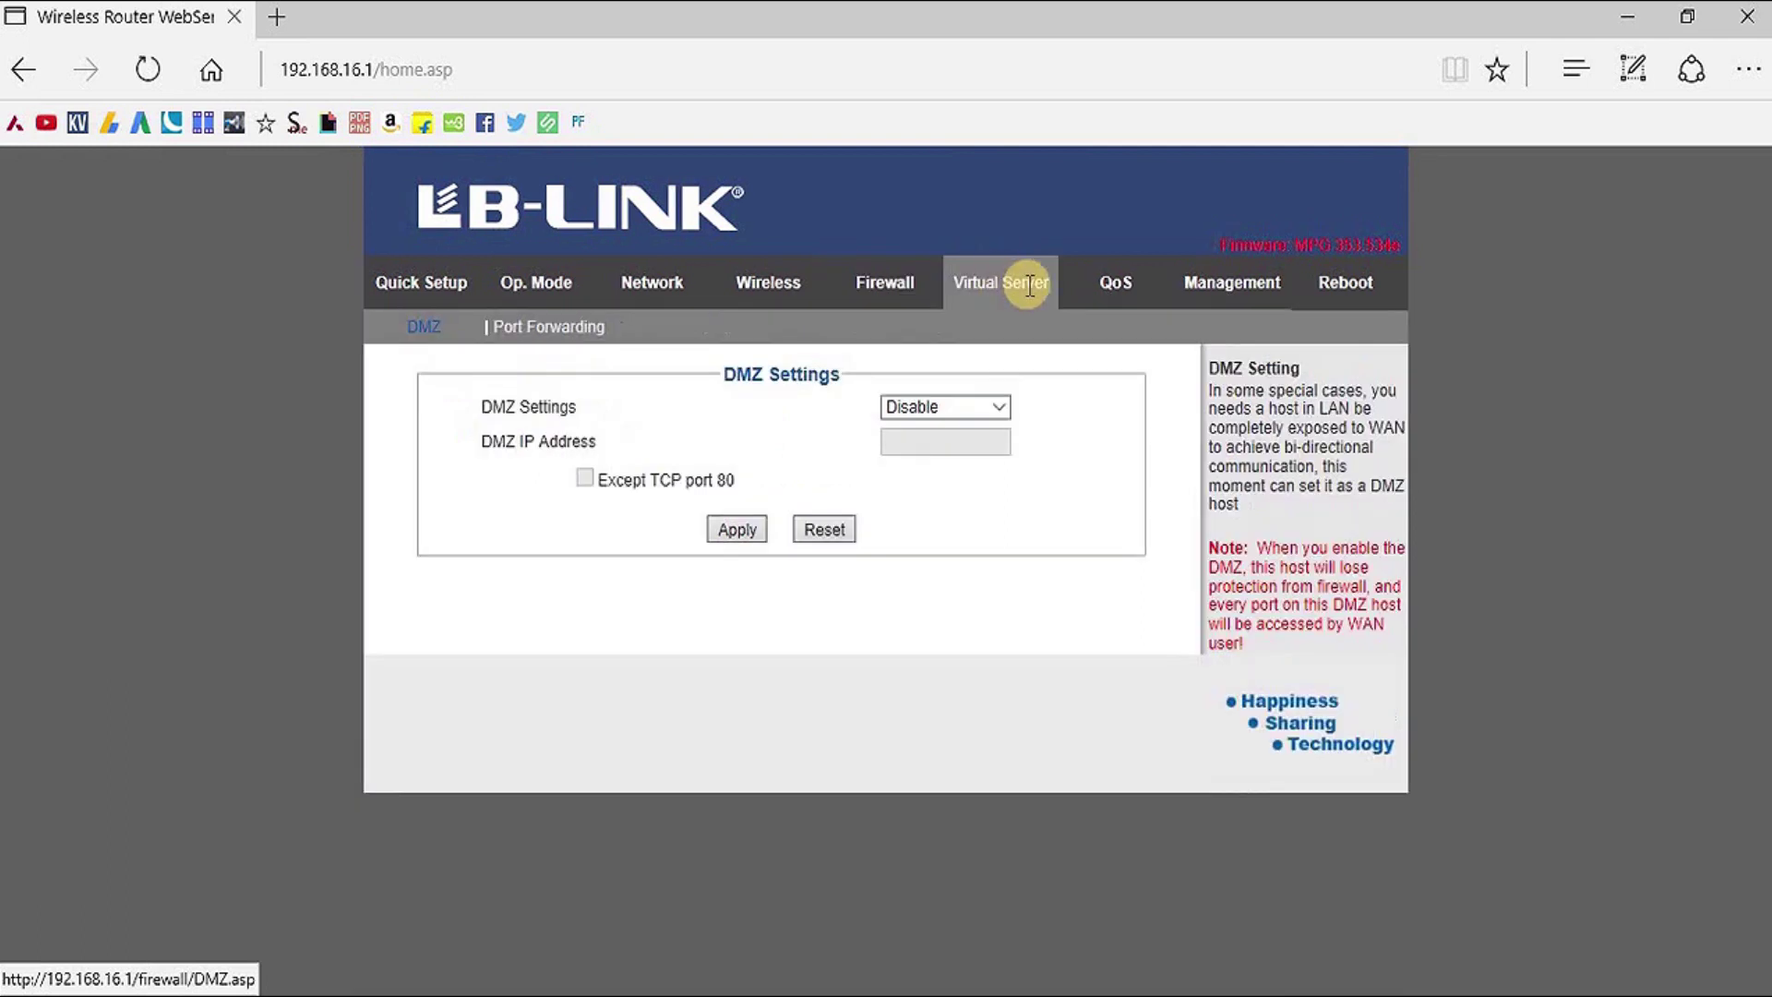
click(1107, 291)
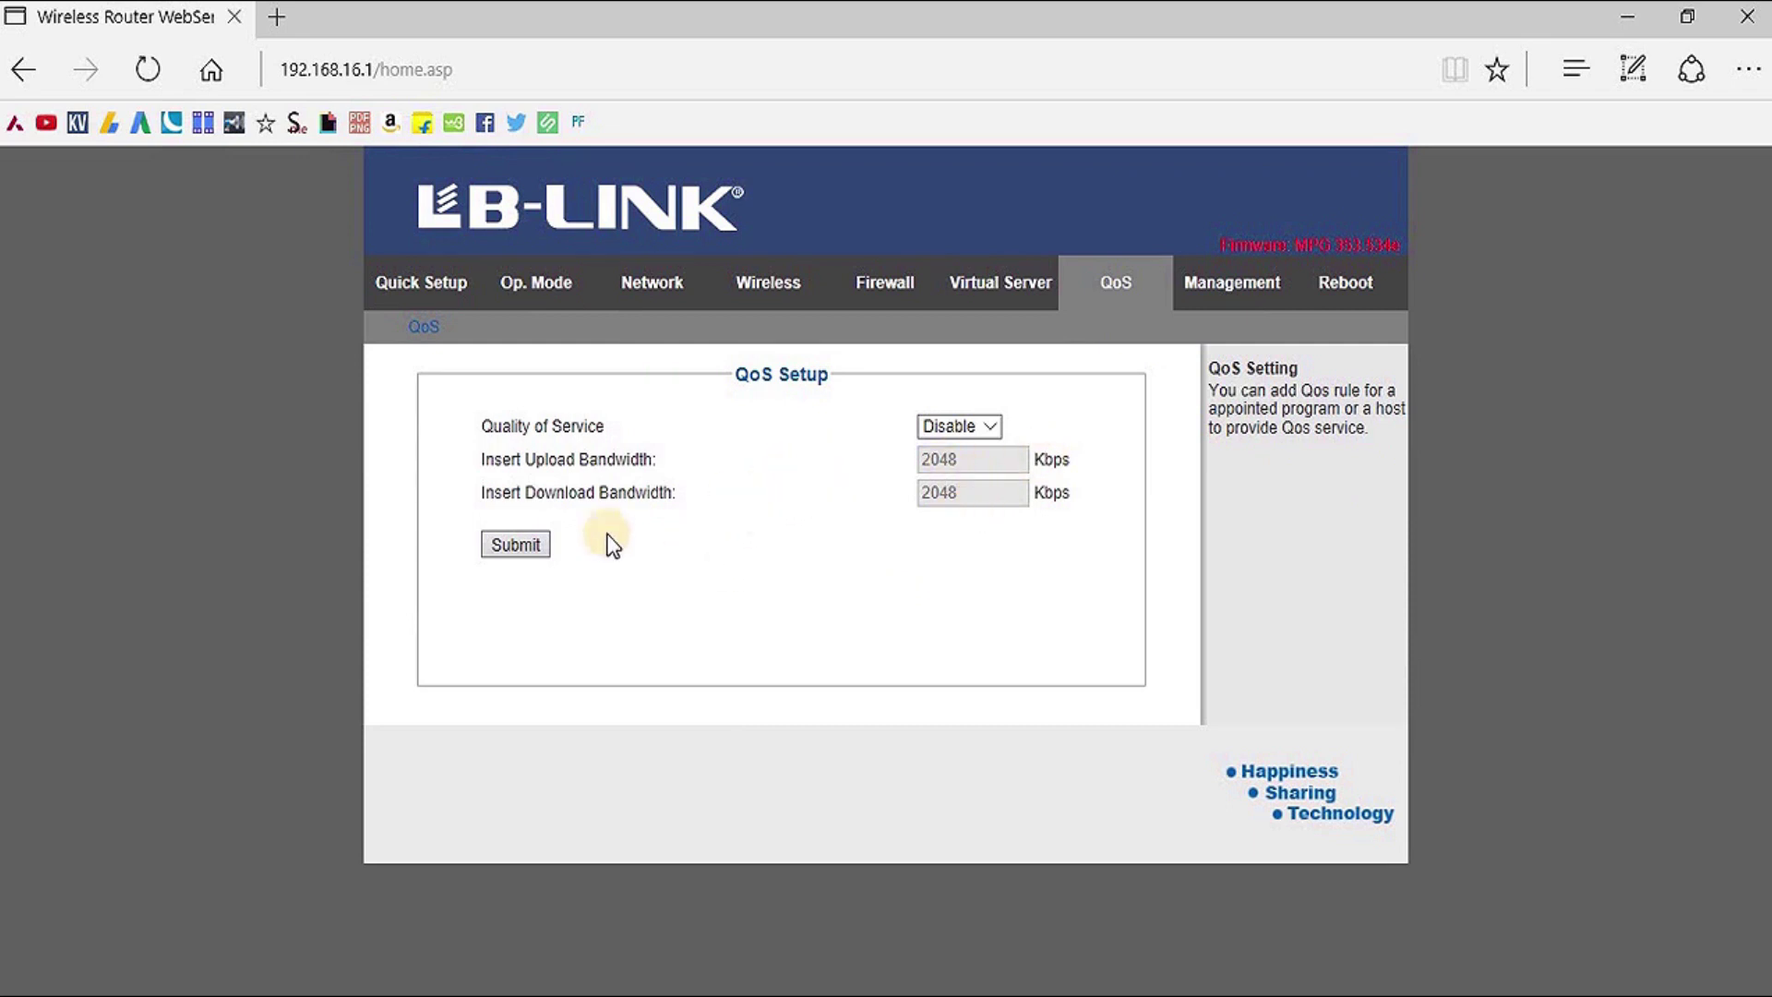
Scroll through Management's language, administrator, NTP and DDNS options, then open the Settings page
click(1214, 285)
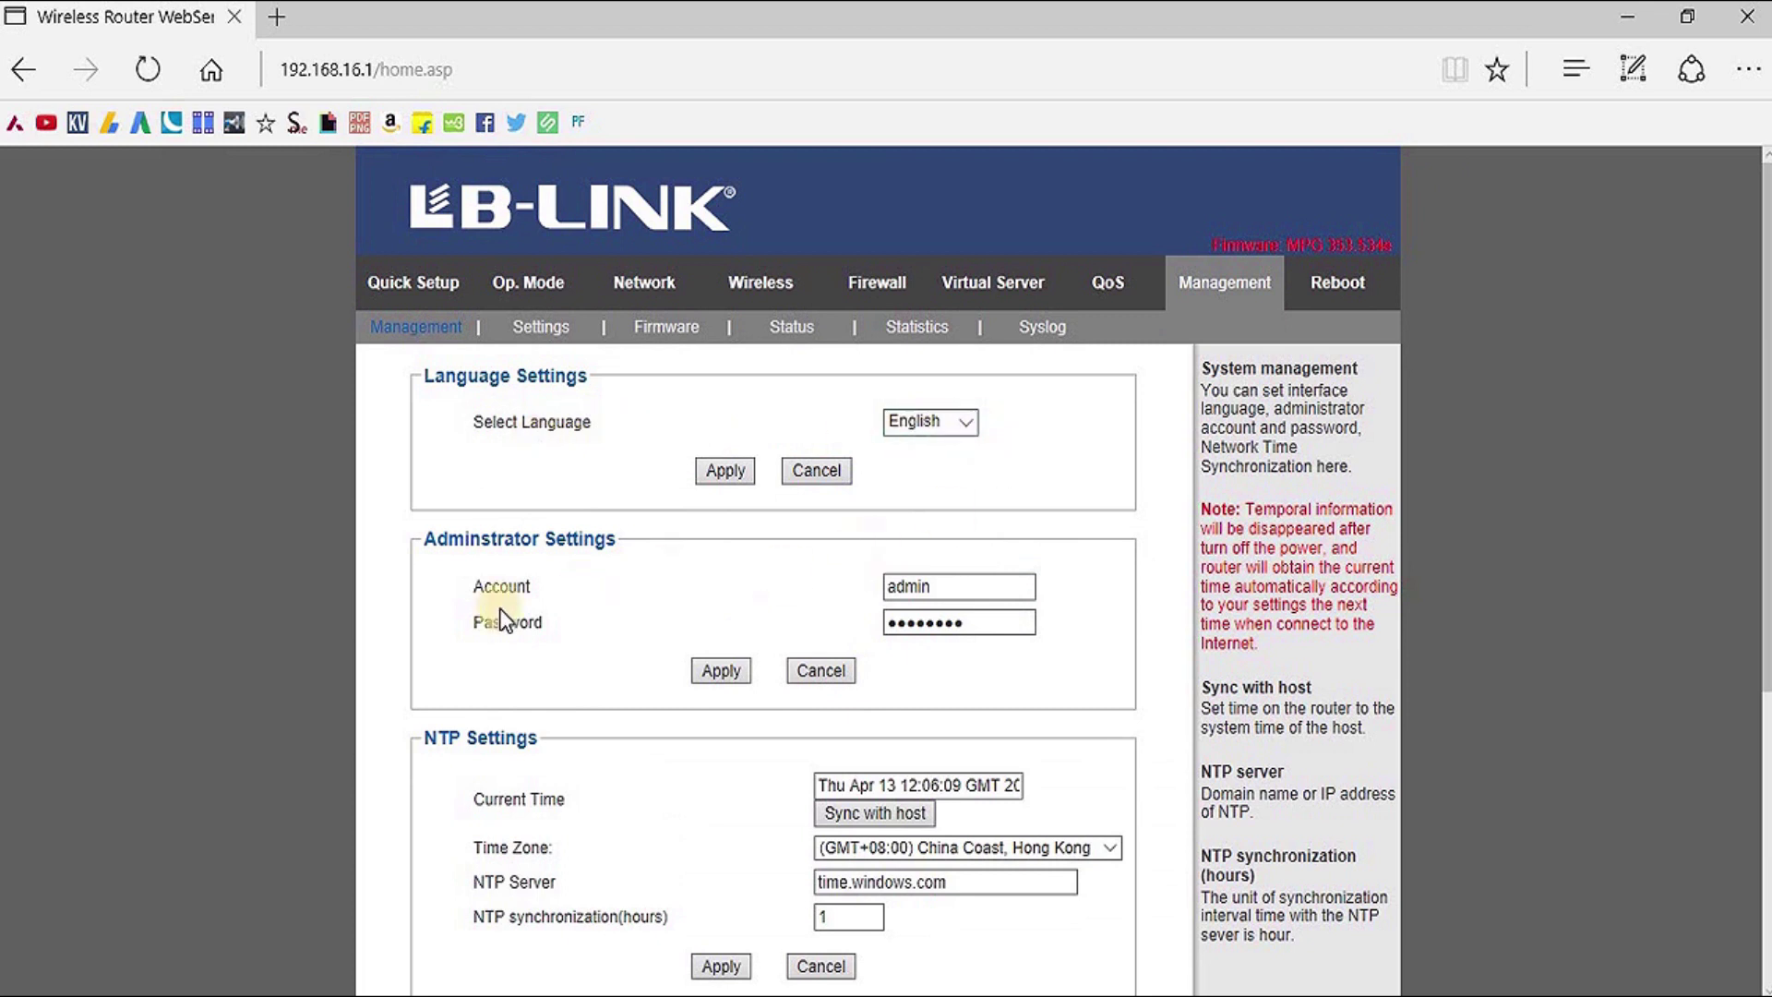
scroll(1108, 632, down, 3)
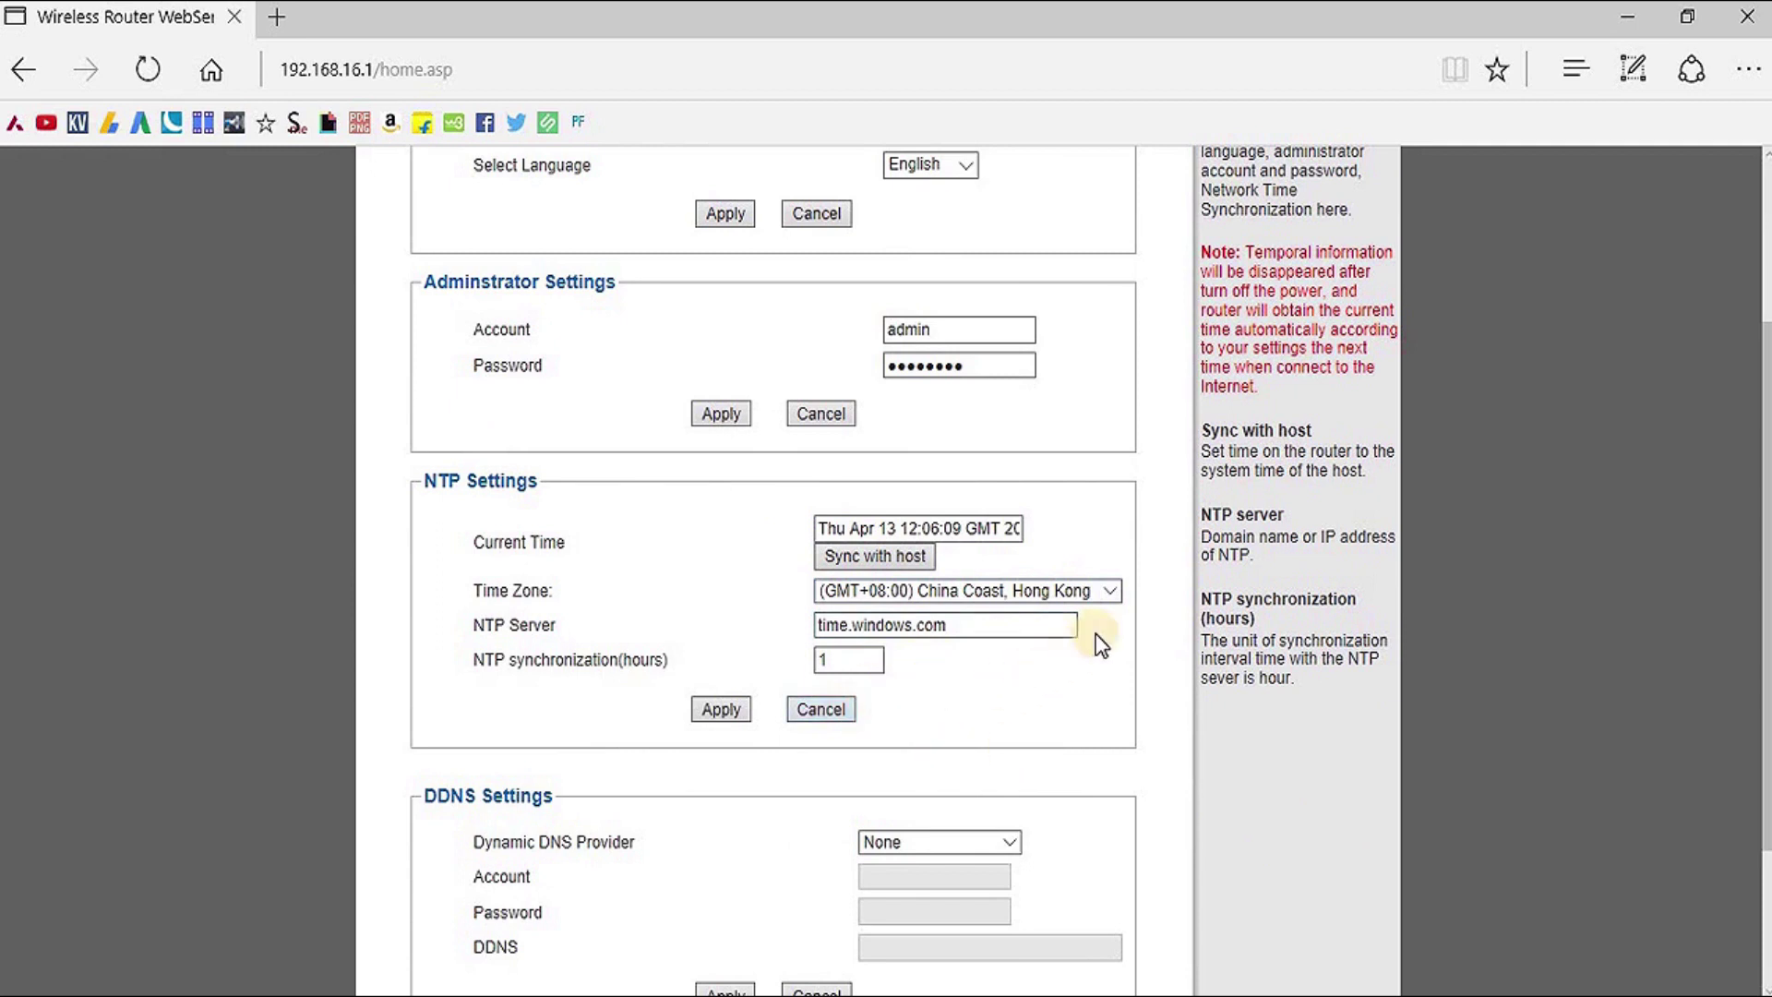
scroll(1044, 682, down, 1)
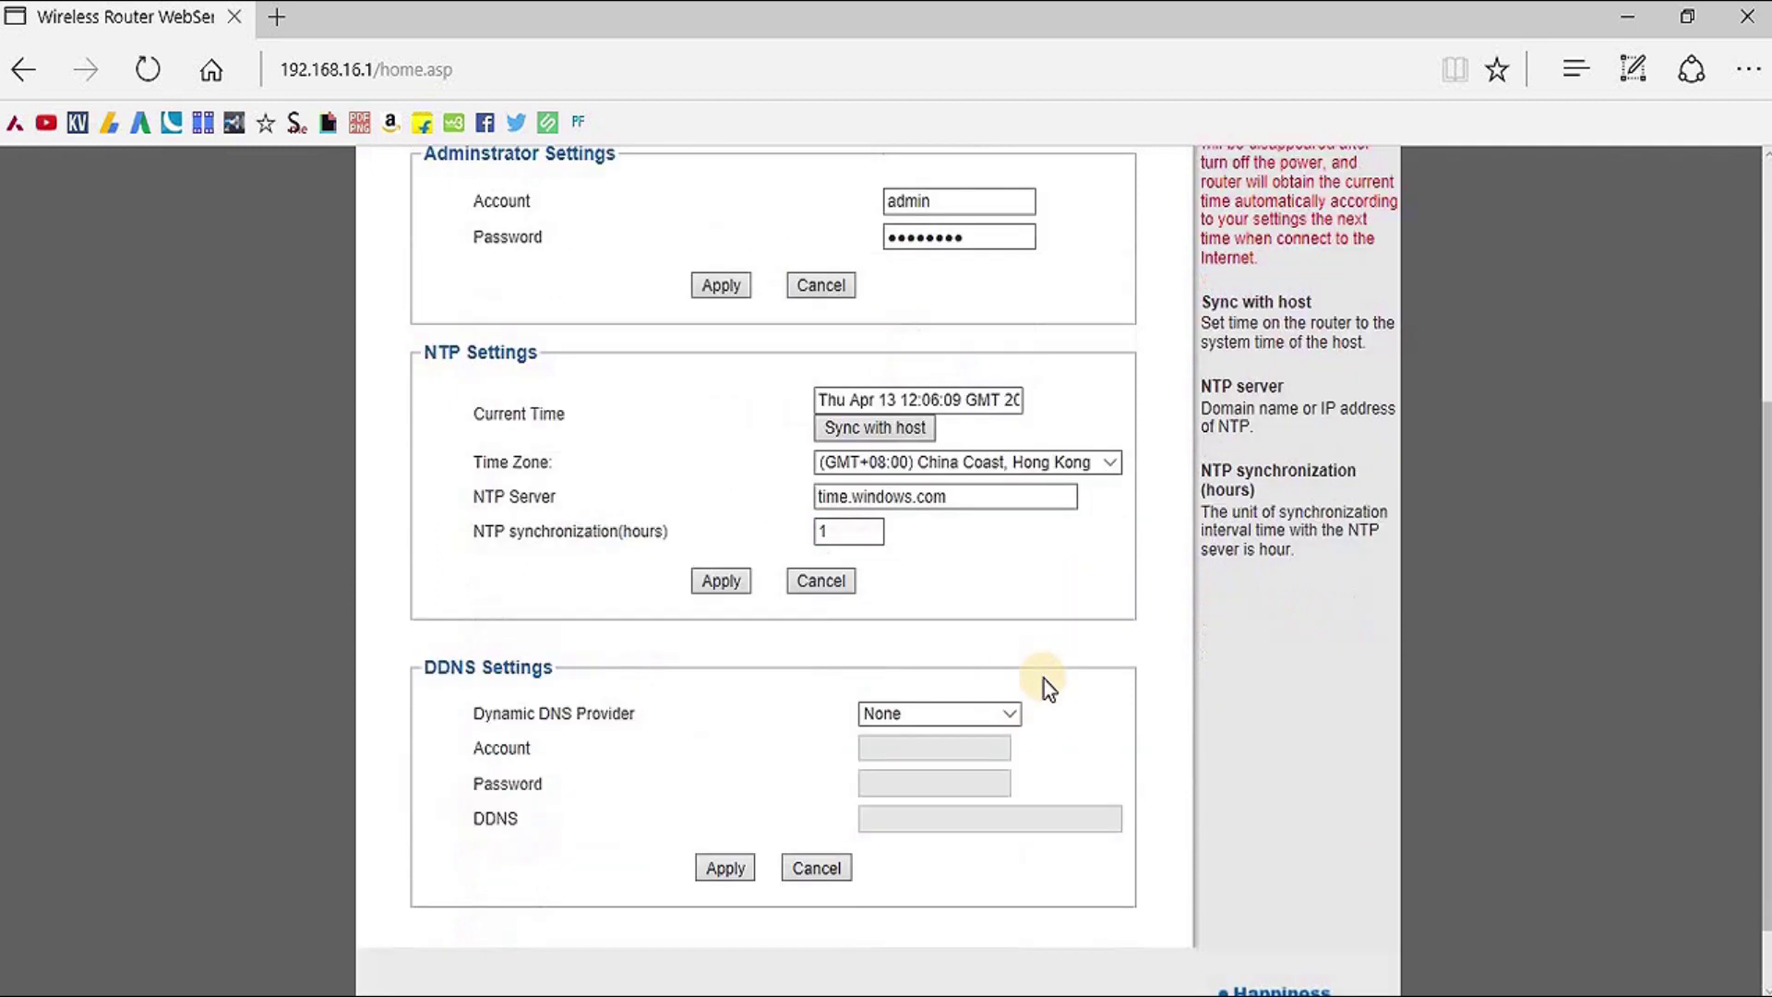
scroll(655, 775, up, 3)
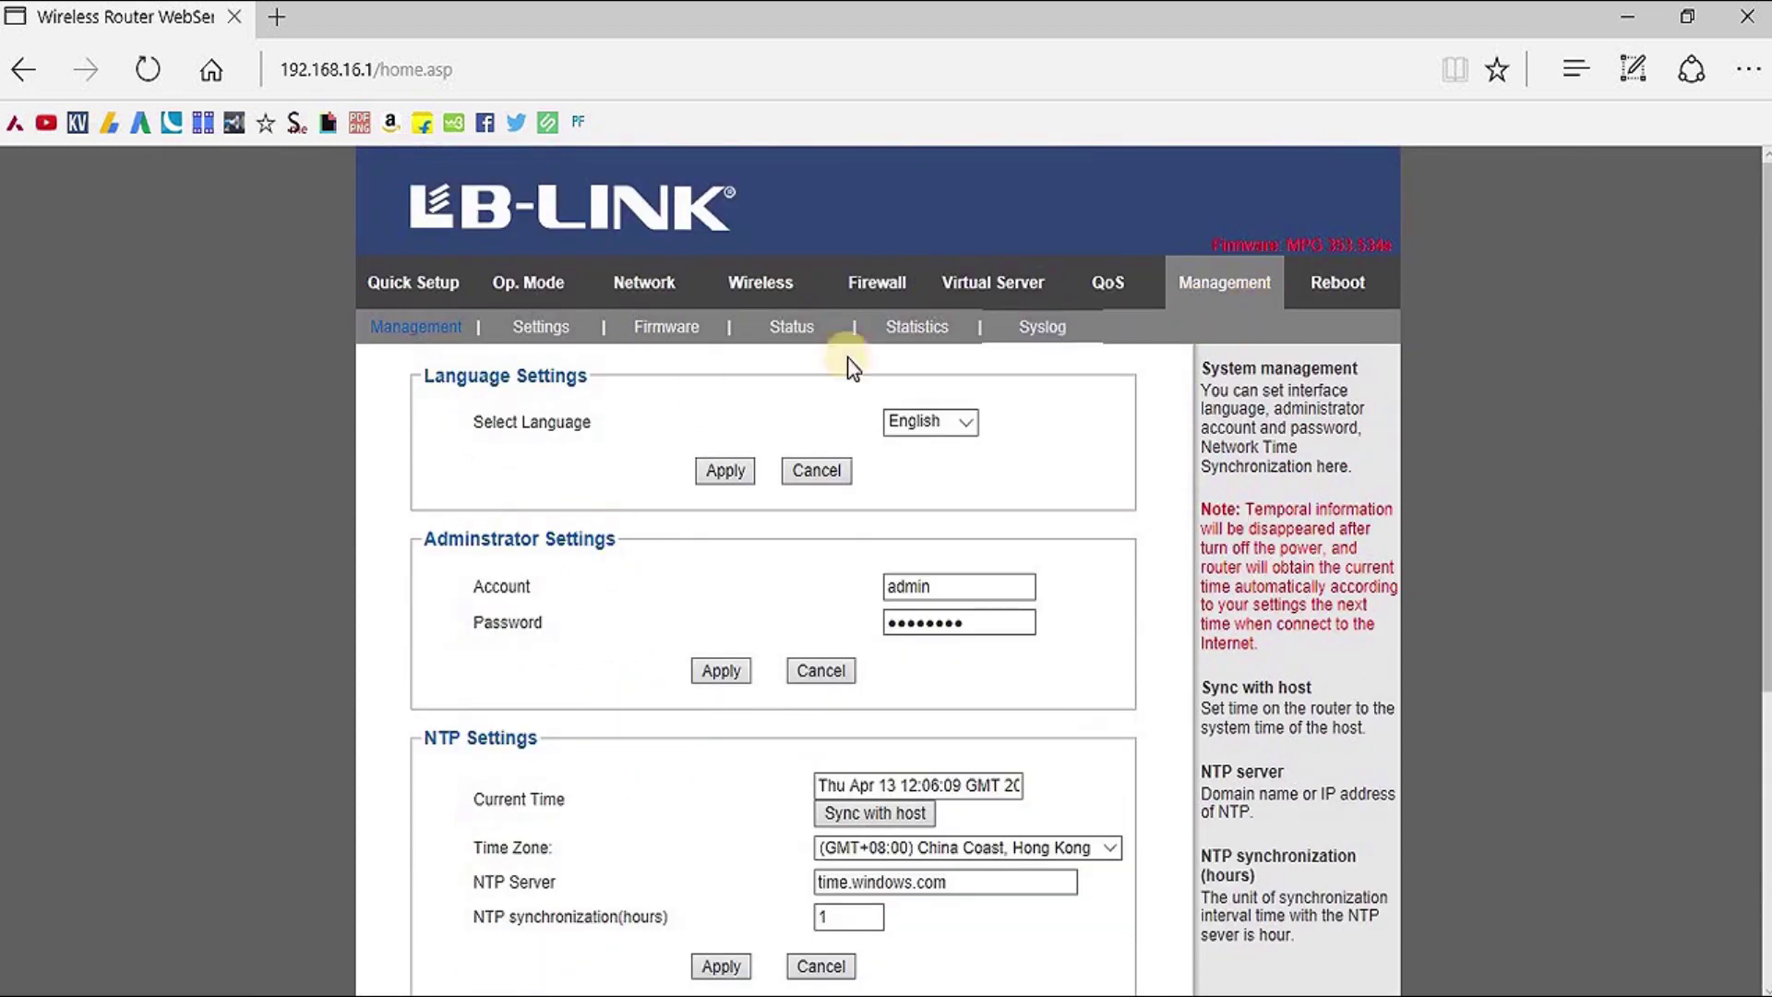
click(509, 324)
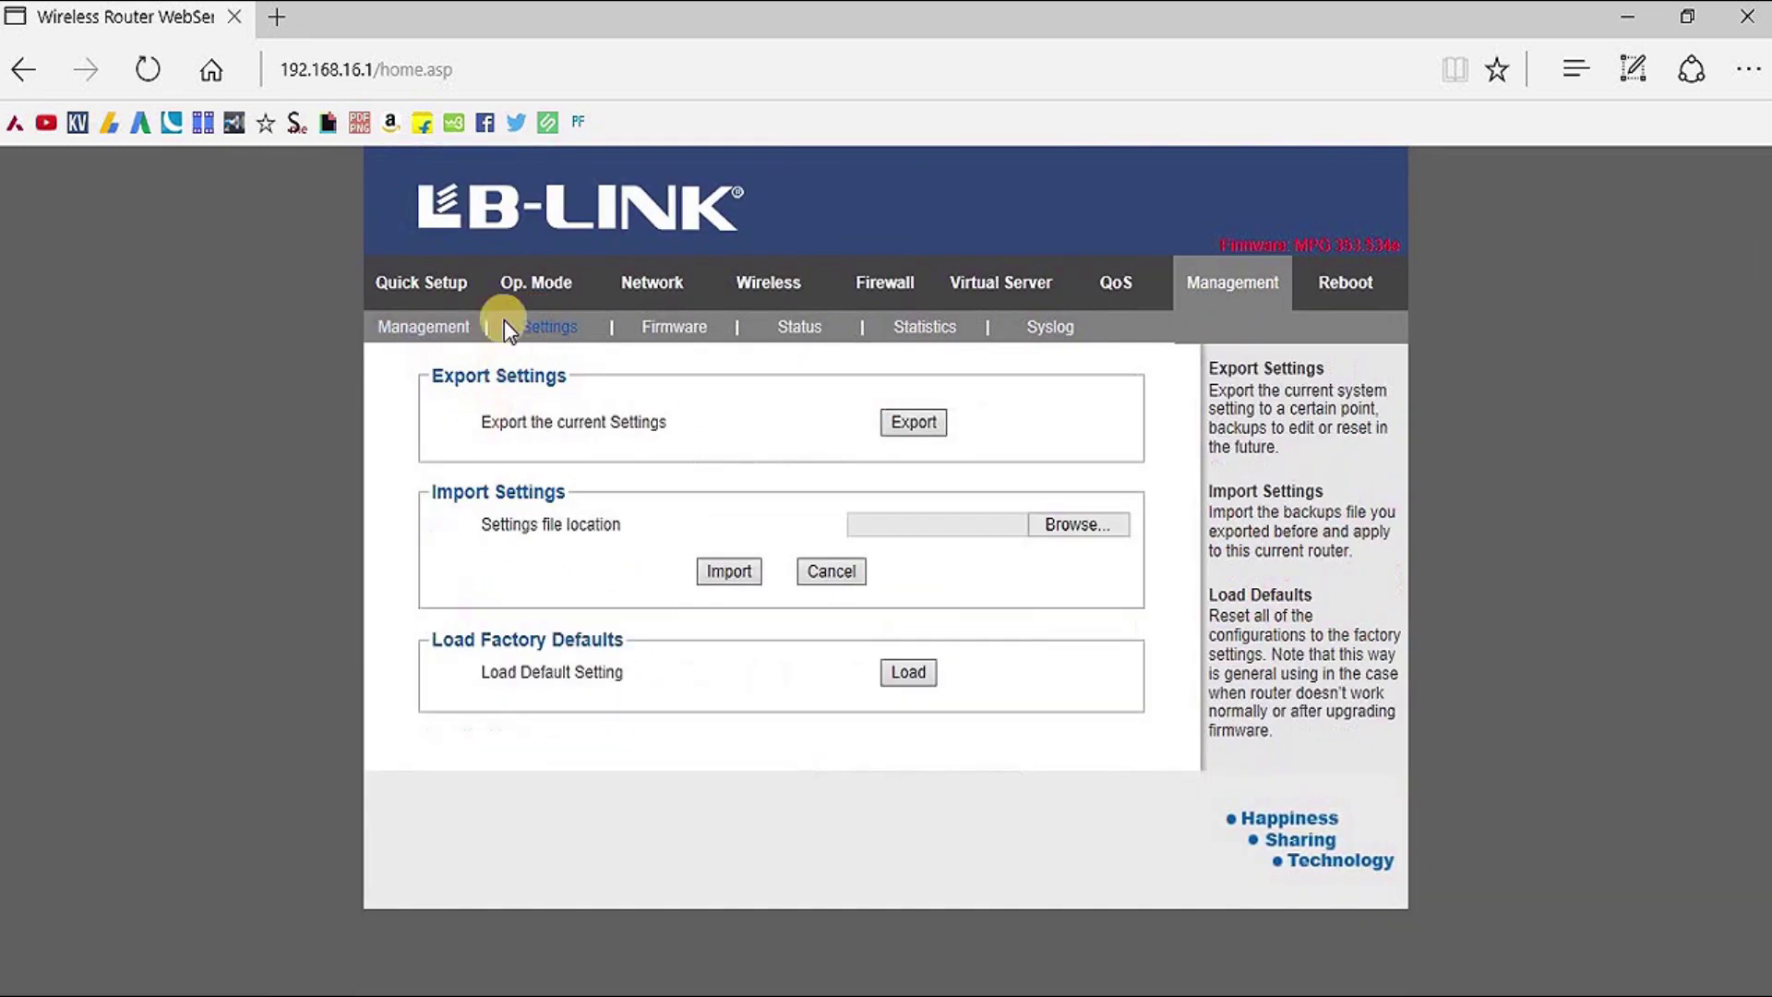
Pass Firmware to the Status page and scroll through its WAN IP 10.14.169.125 and LAN details
click(690, 329)
click(807, 328)
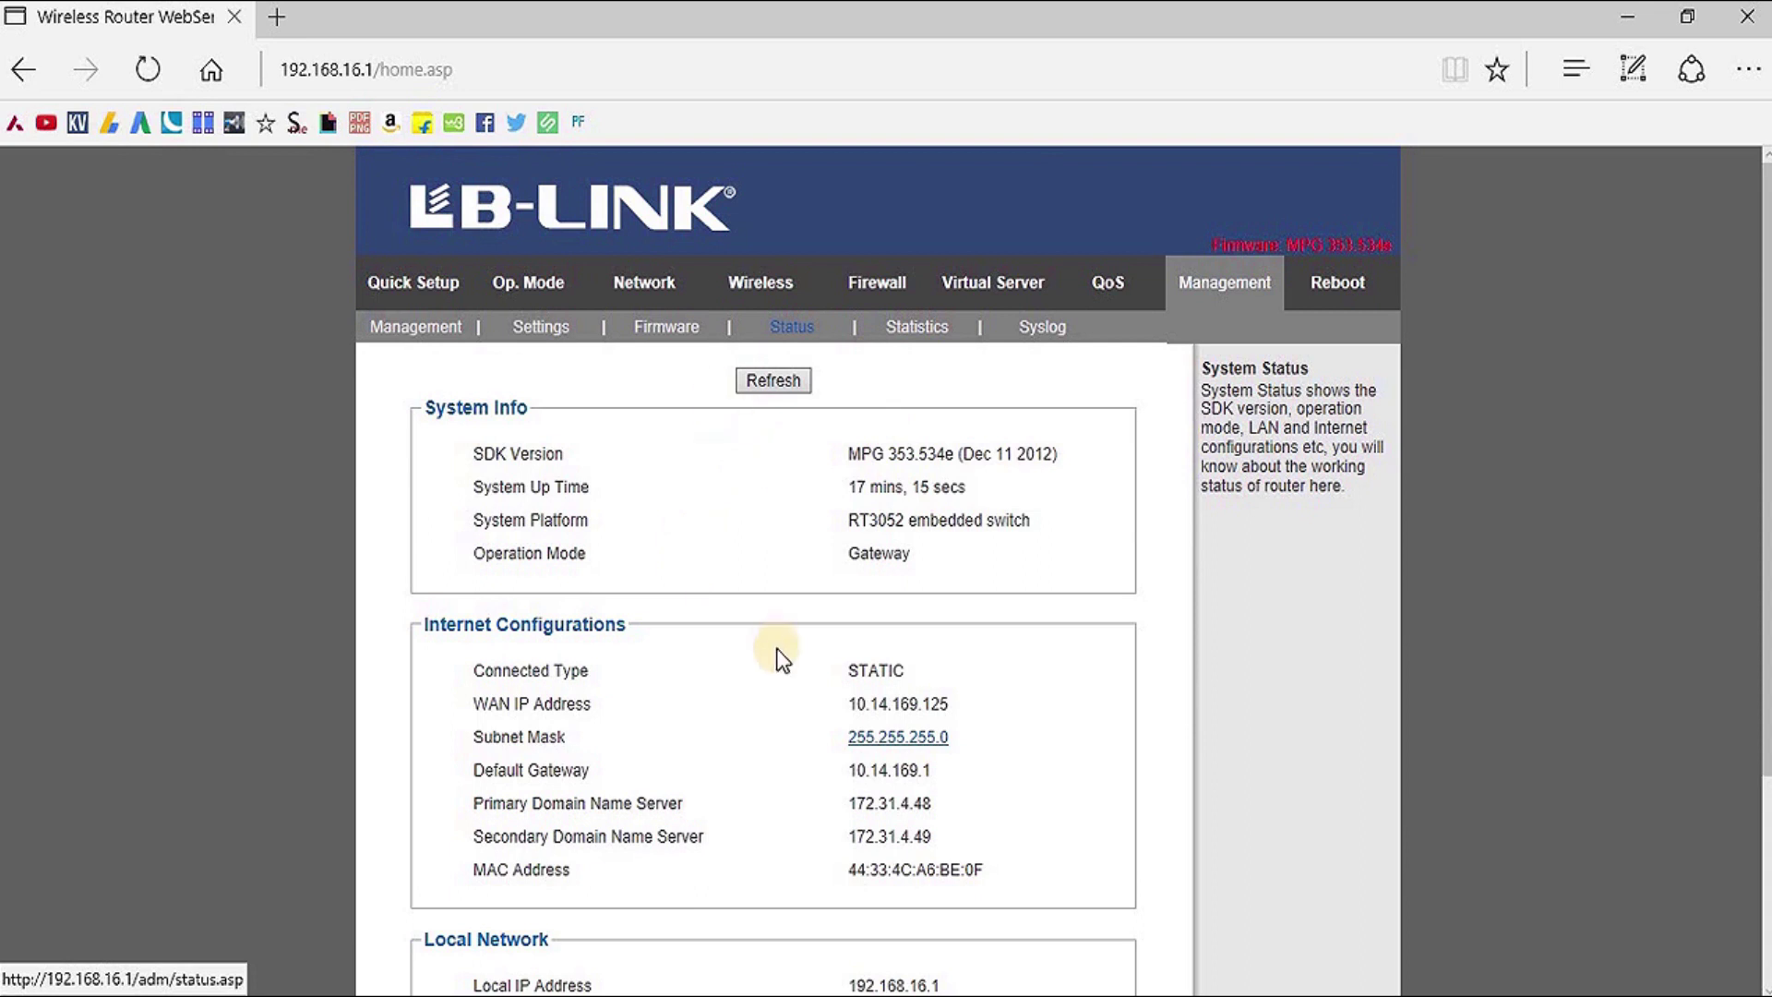
scroll(785, 825, down, 3)
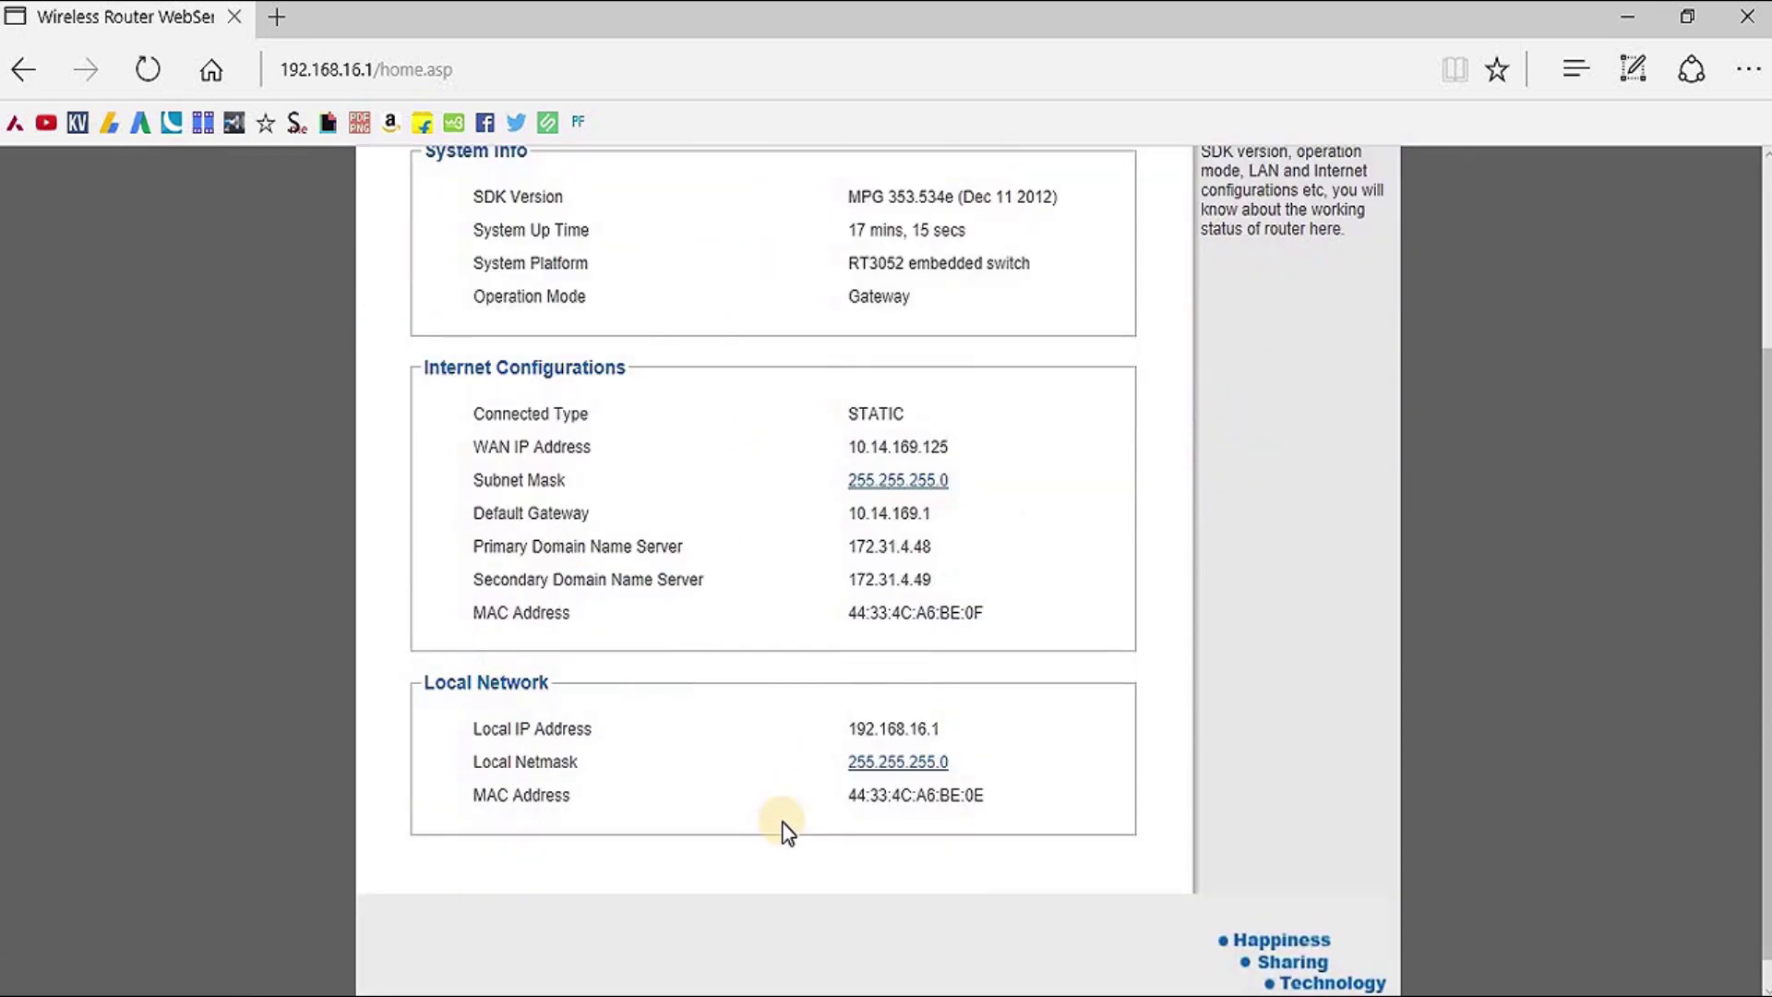
scroll(784, 826, up, 3)
scroll(782, 824, down, 2)
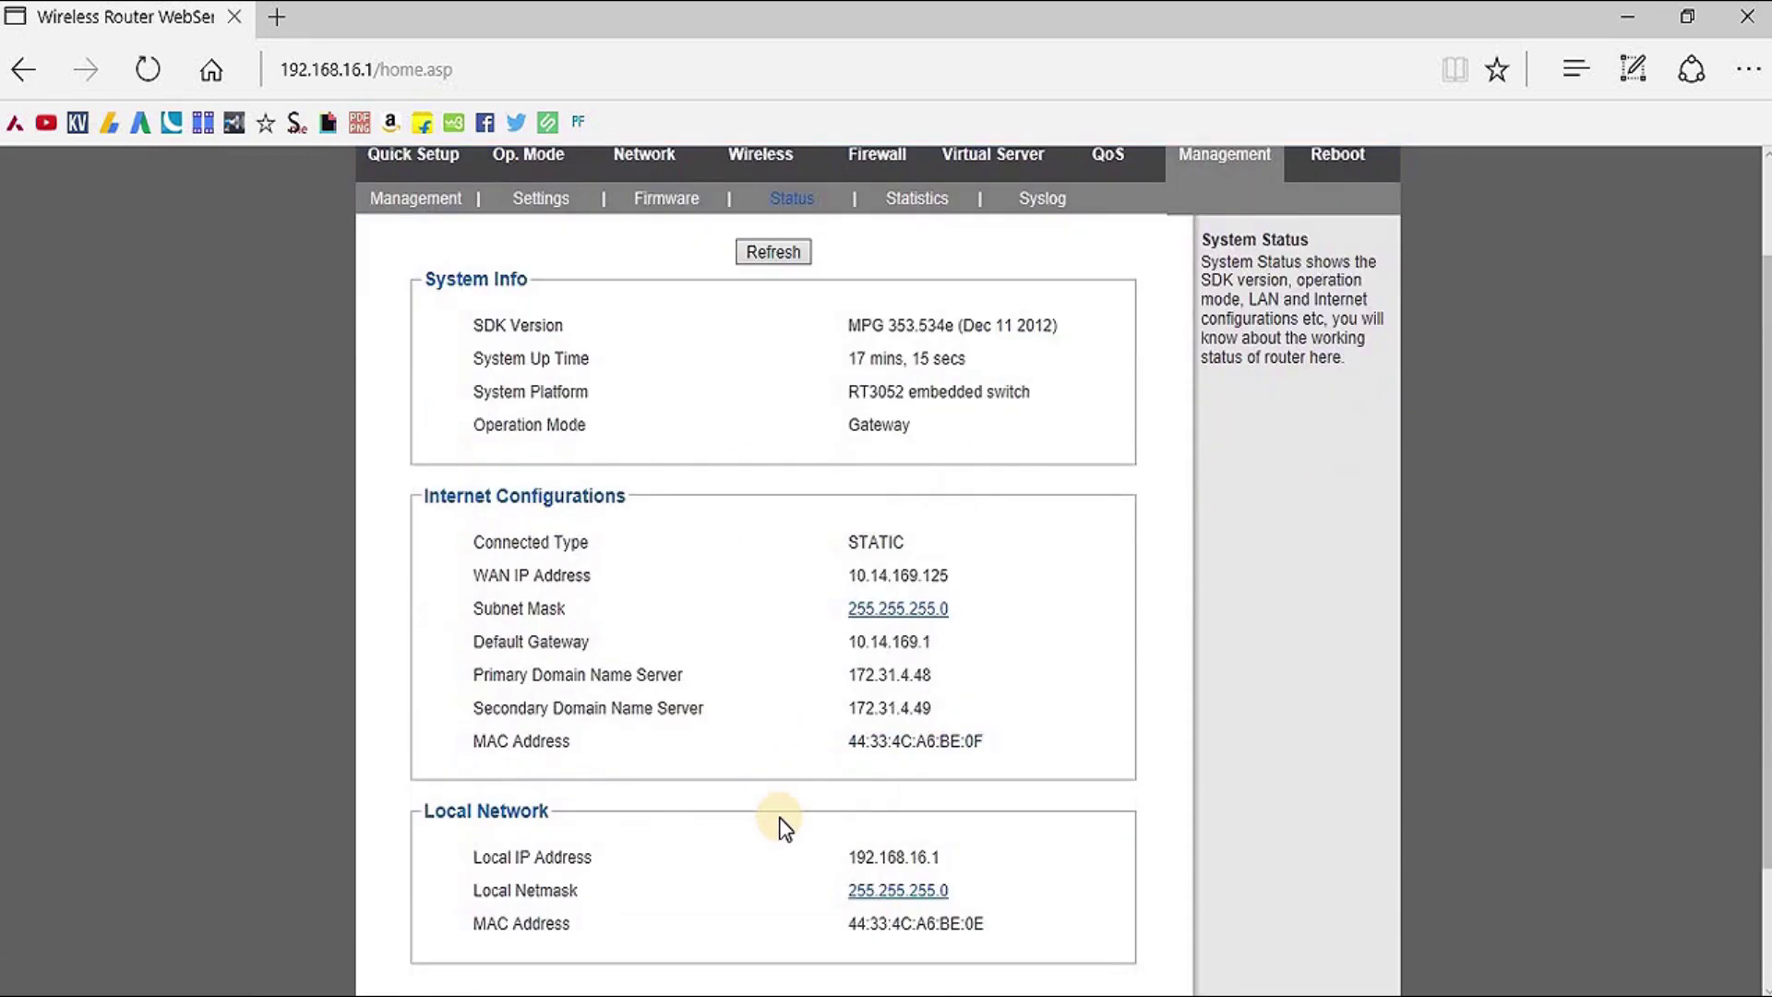
scroll(782, 826, down, 2)
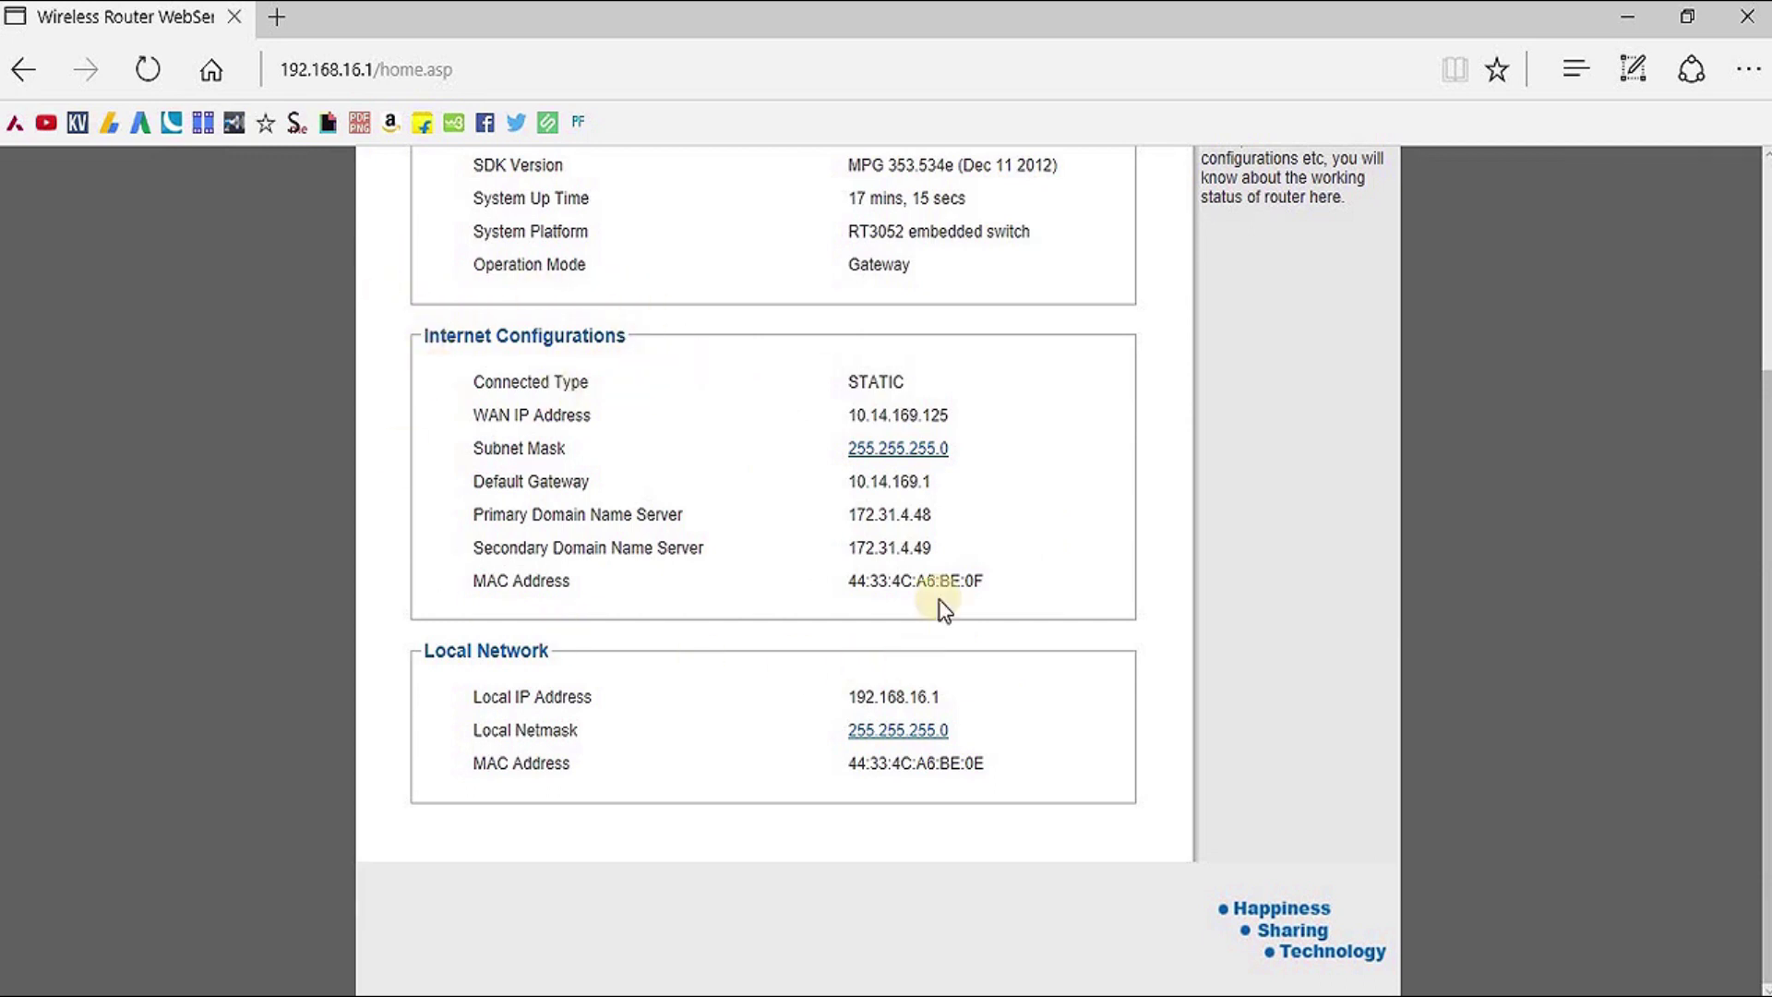
scroll(755, 372, up, 3)
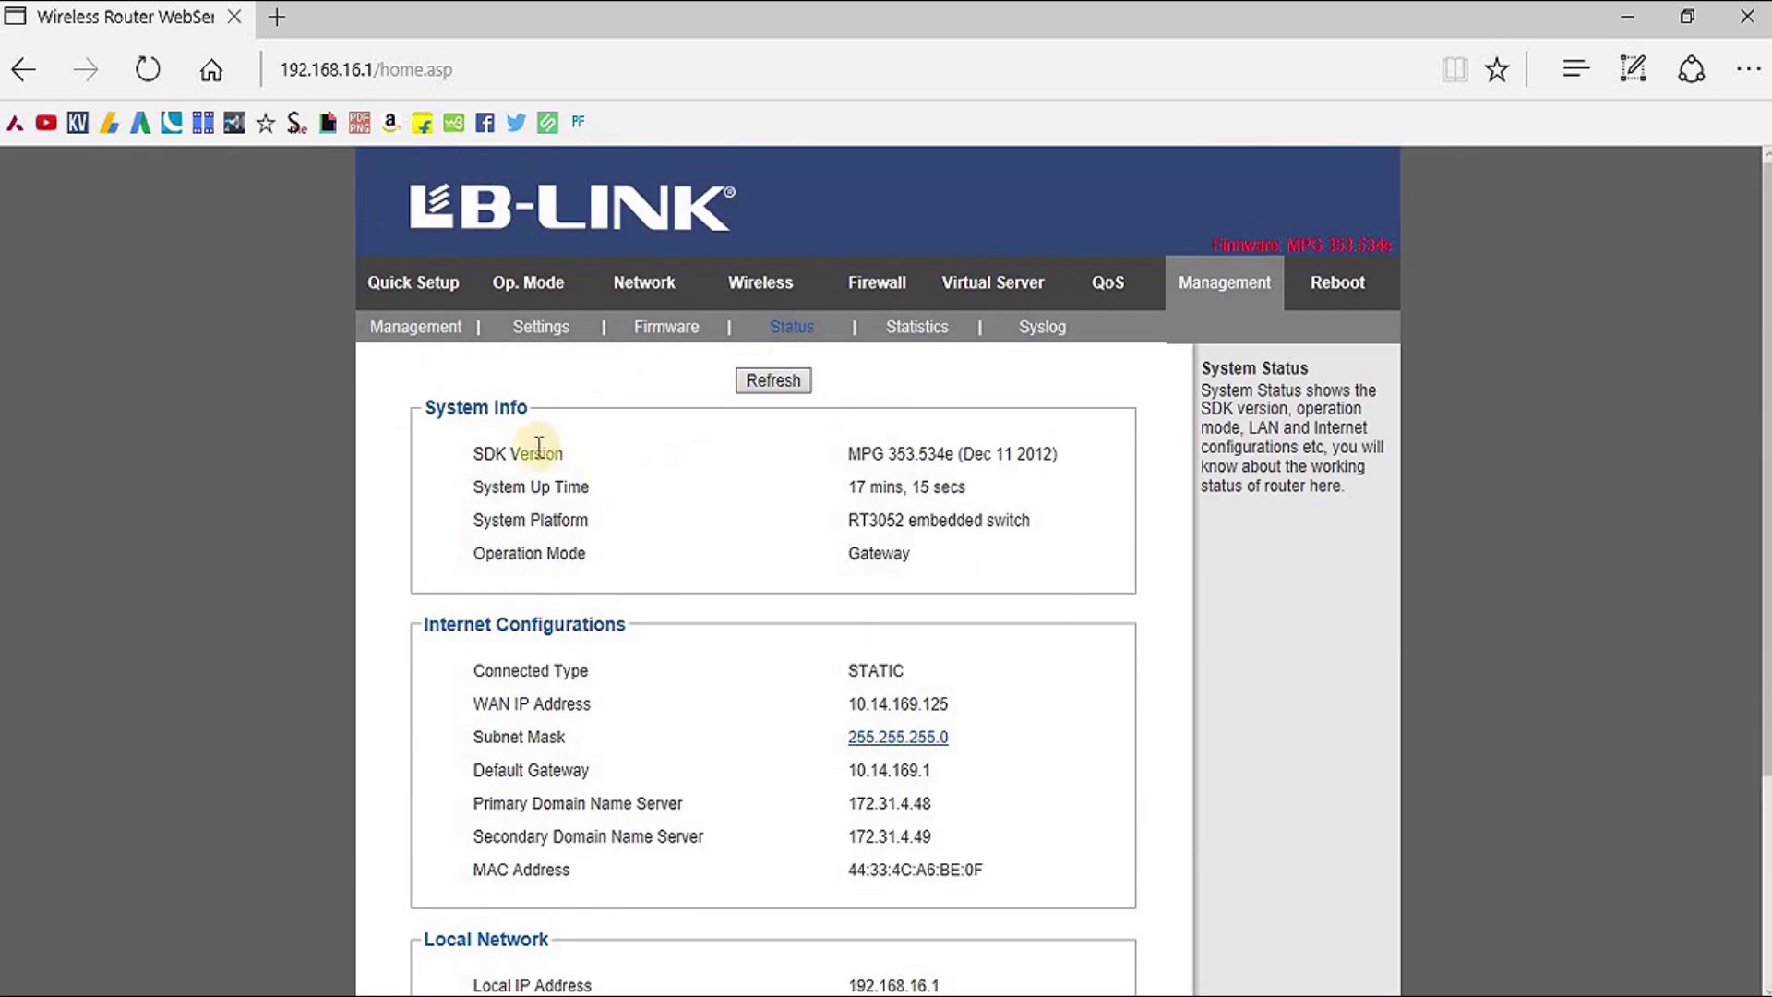
View the Statistics page showing 28292 kB total memory, then the System Log
click(924, 334)
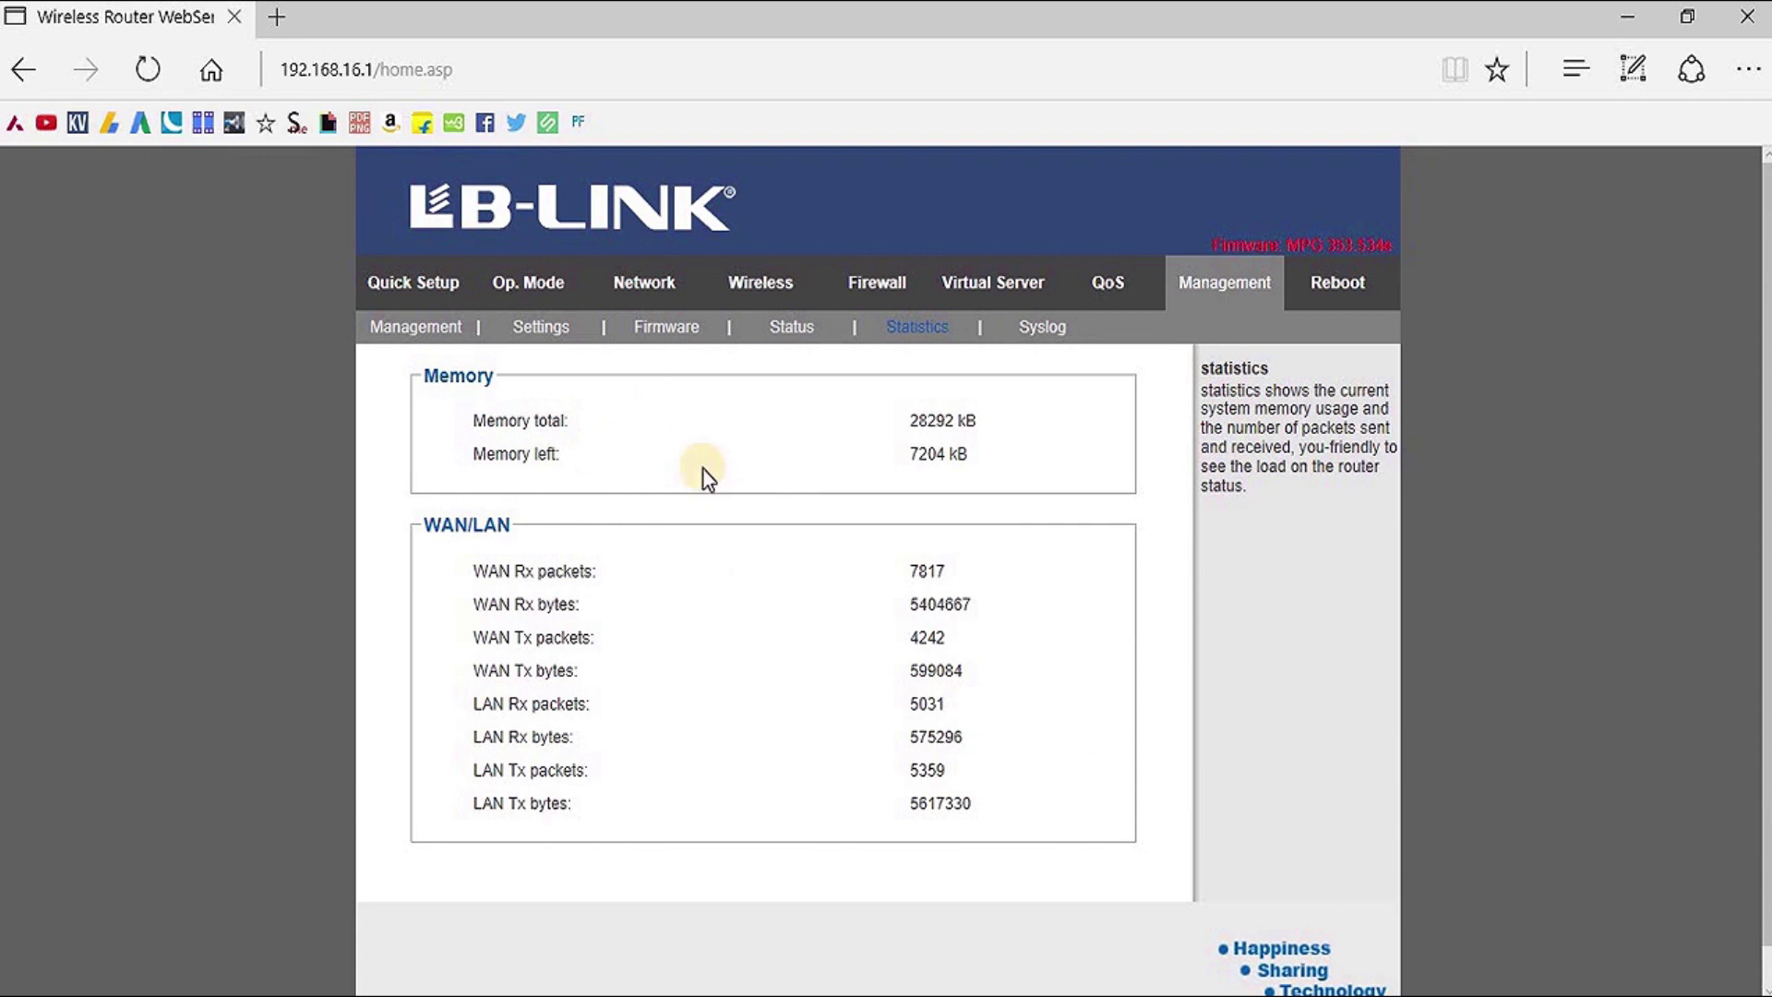
click(1040, 329)
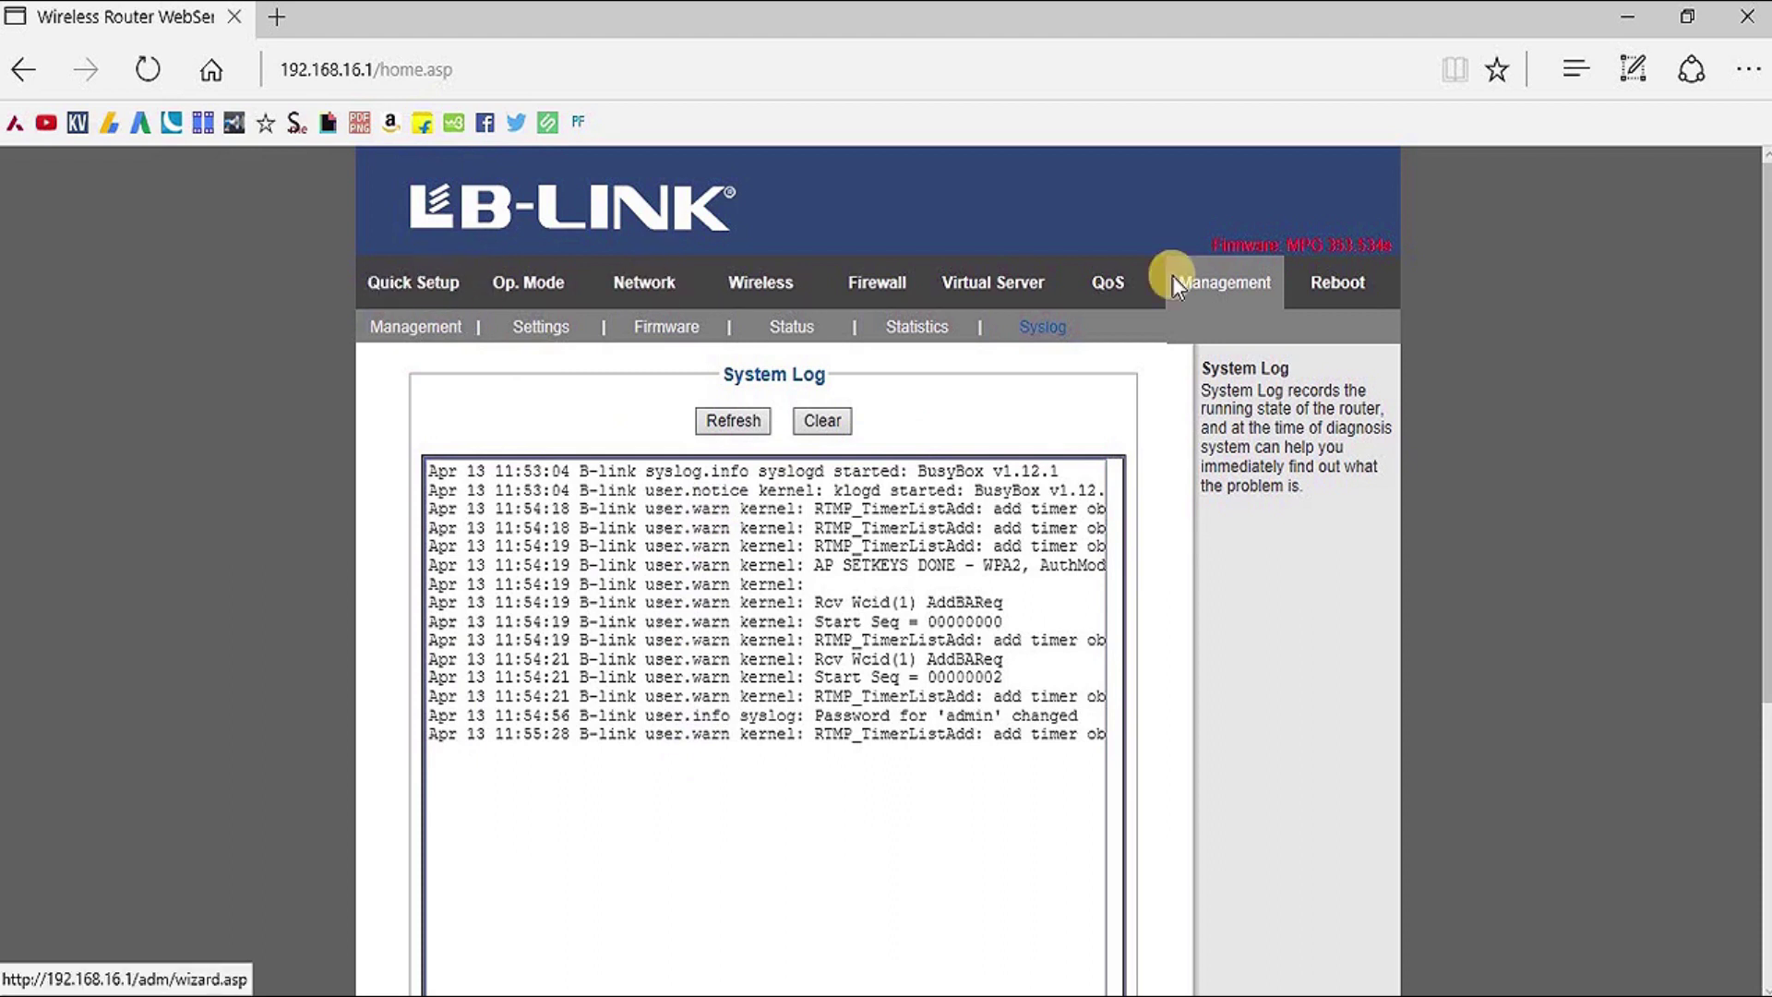
View the Reboot page, then advance Quick Setup to the connection-type step with DHCP
click(1344, 293)
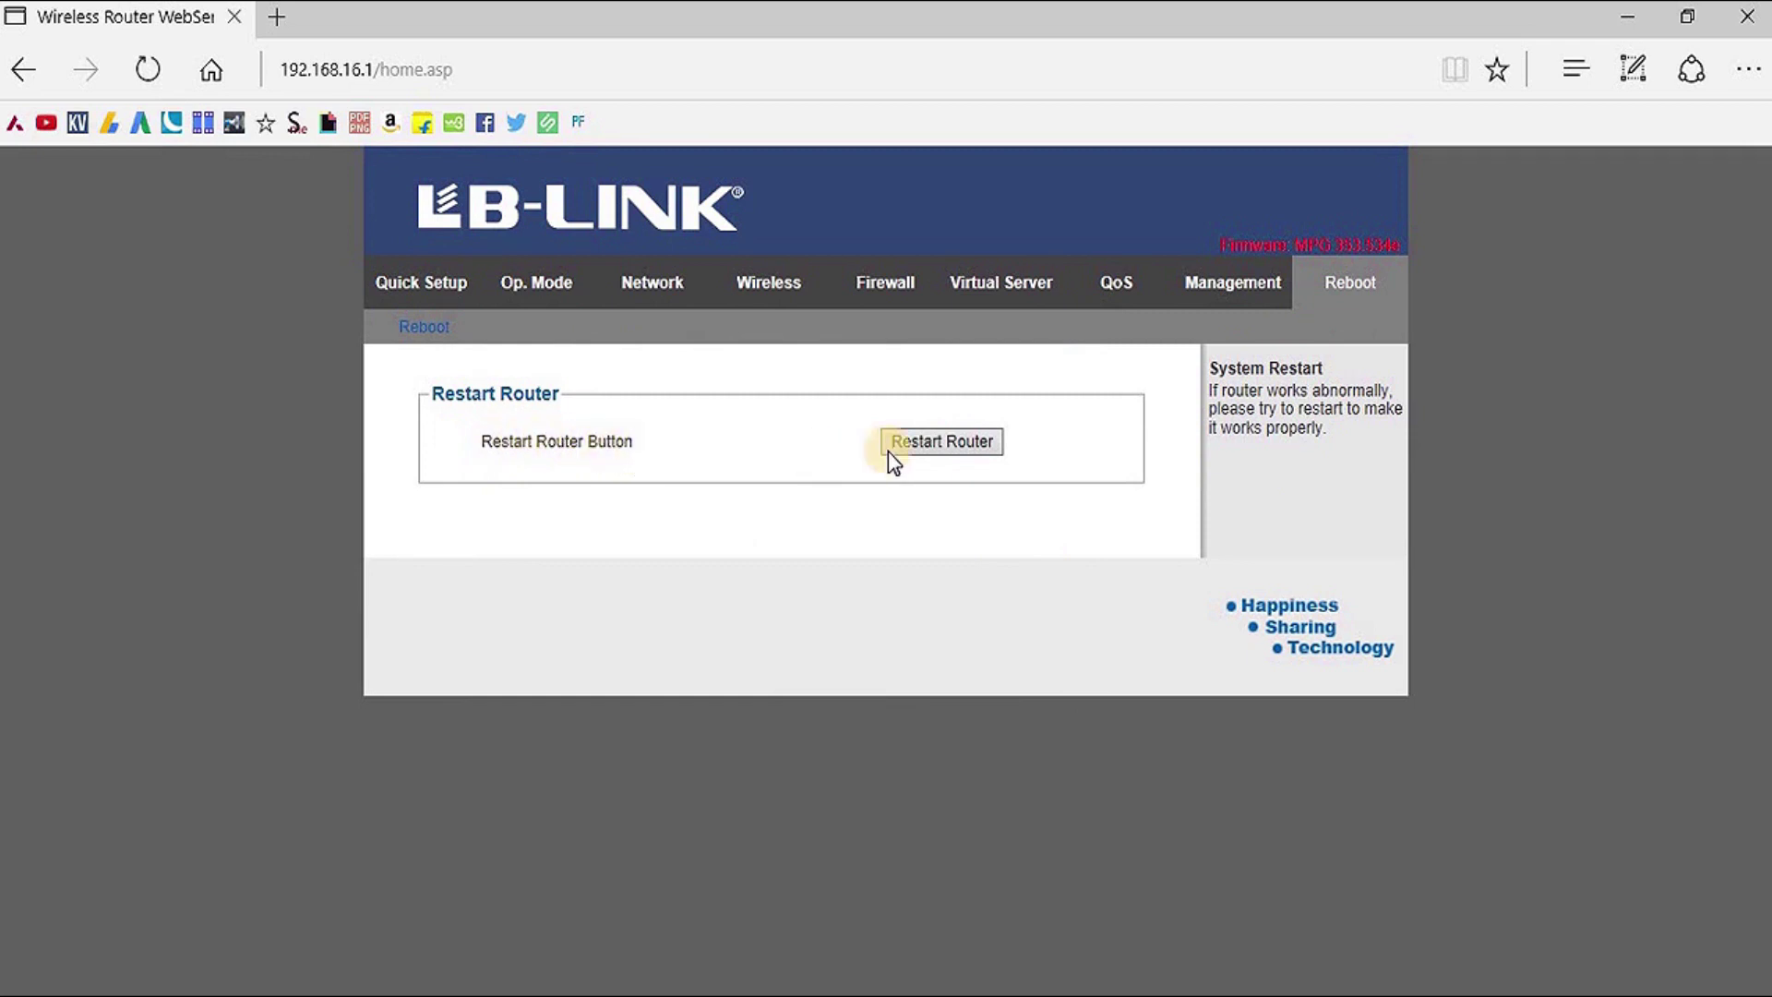
click(422, 294)
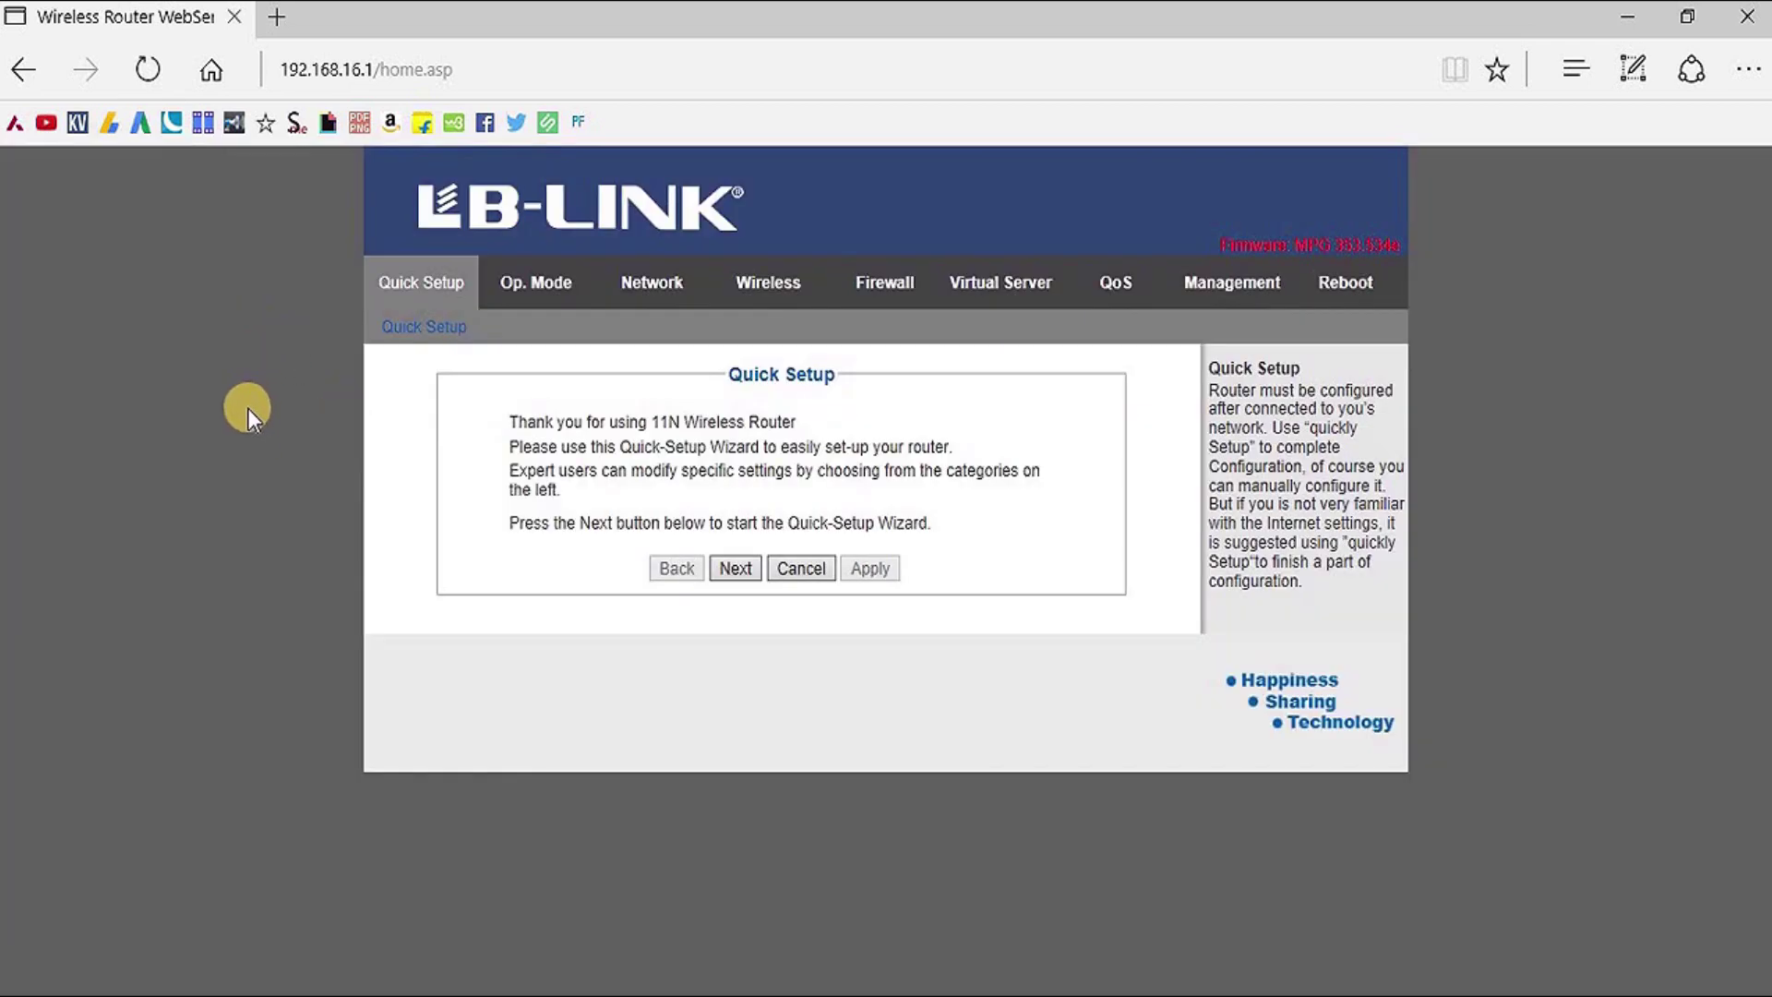
click(625, 279)
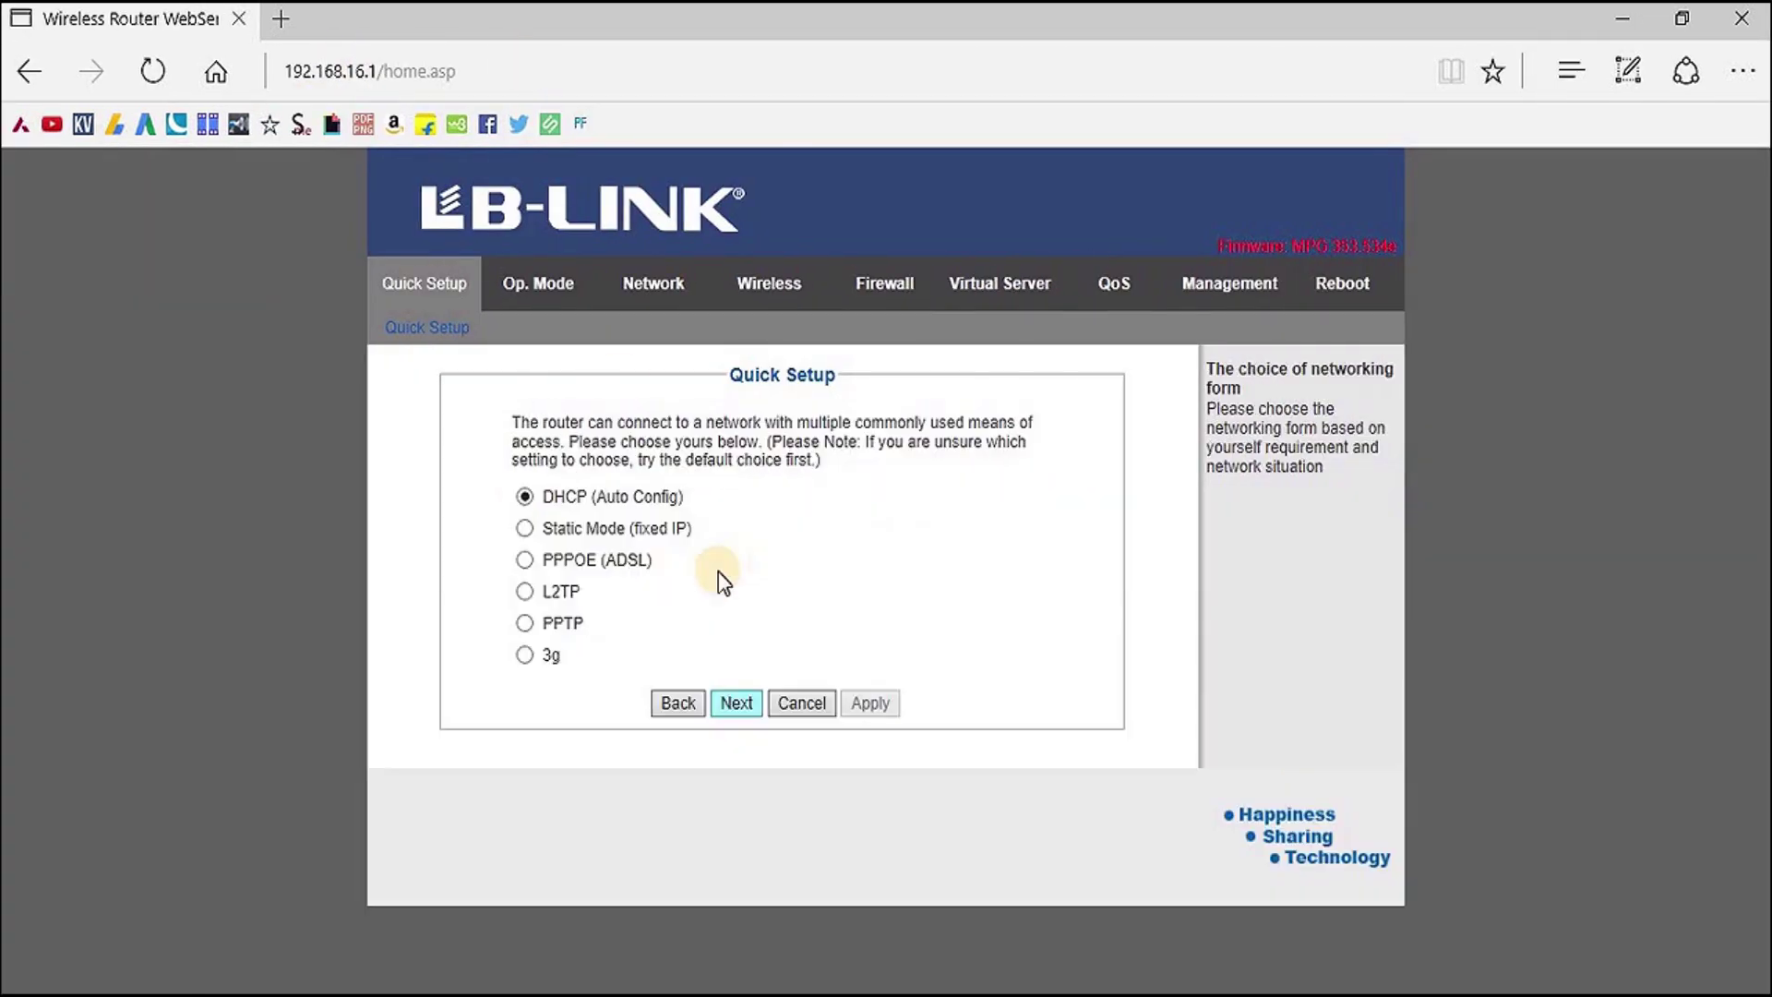